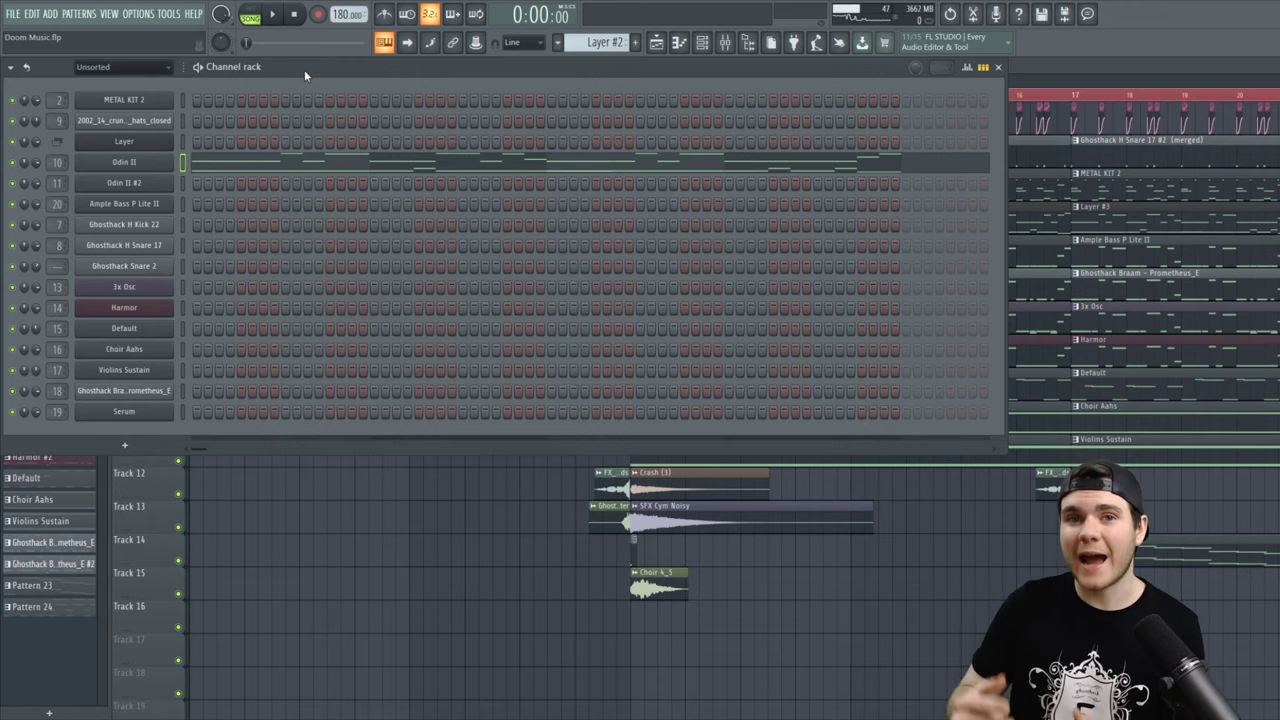
Inspect the Odin II guitar plugin, then show its repeated E3 riff in the piano roll
click(144, 166)
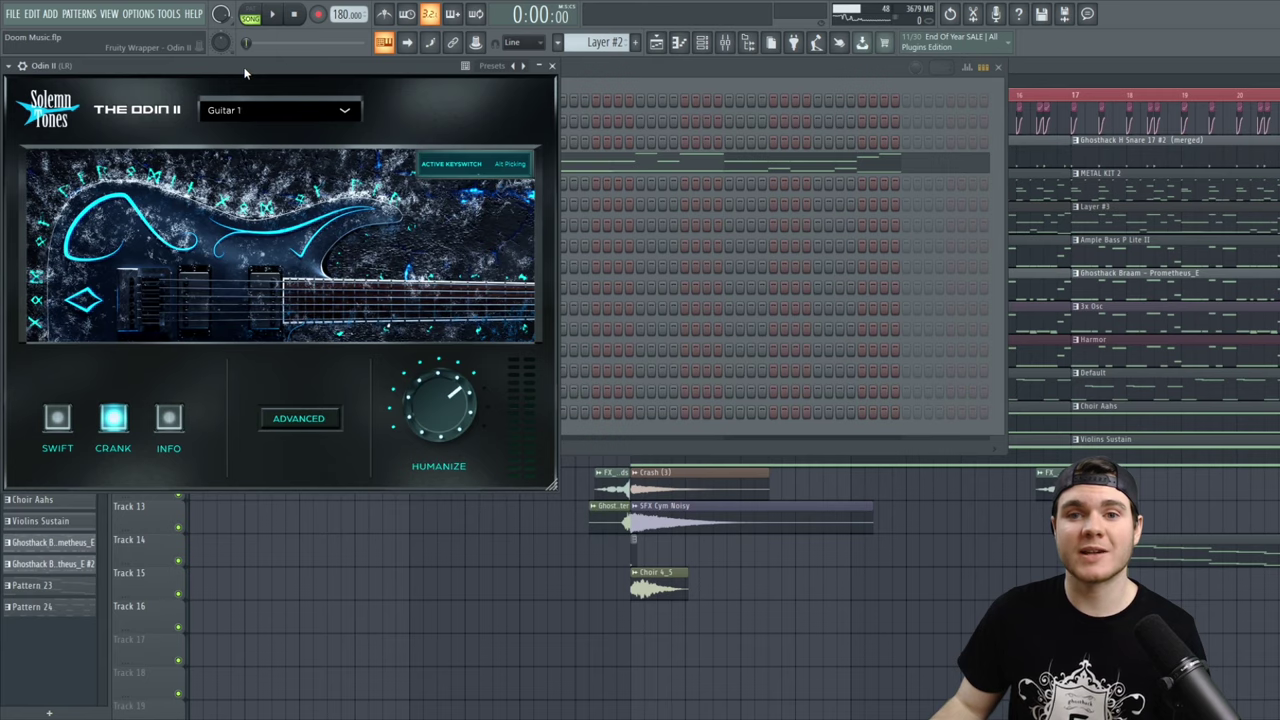
drag(249, 65, 377, 127)
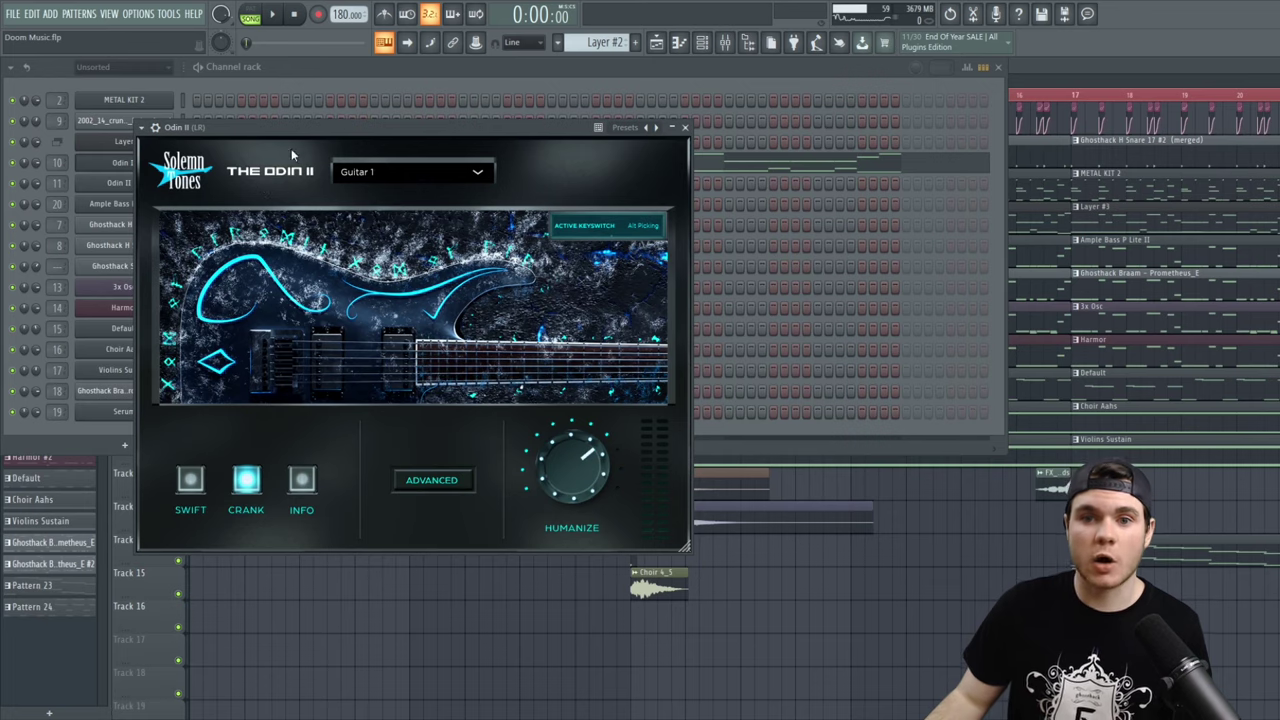
drag(244, 128, 234, 128)
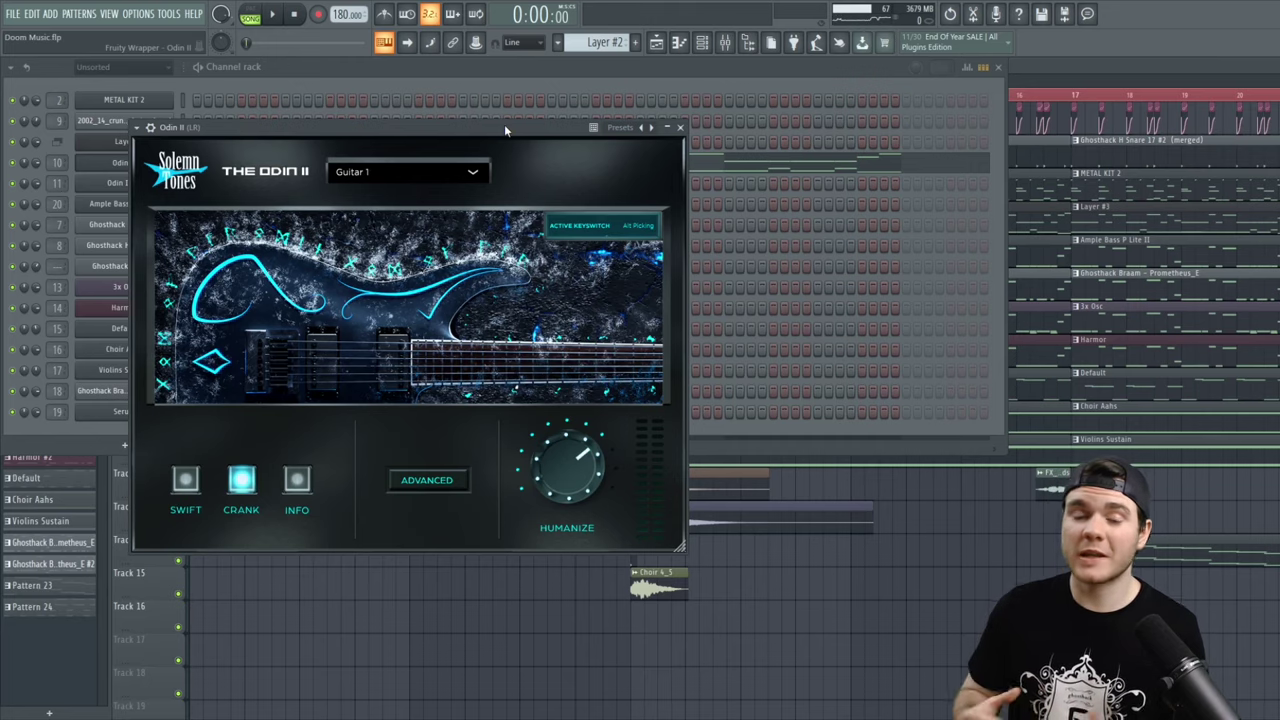
drag(505, 128, 508, 128)
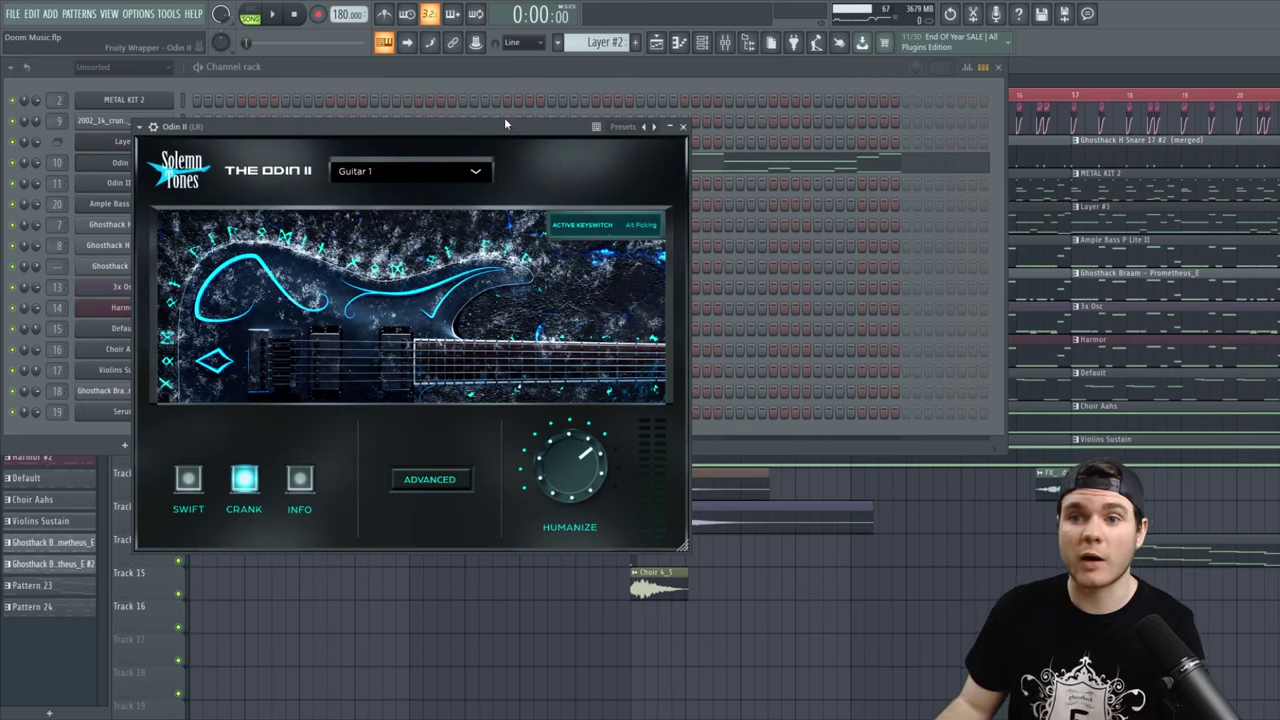
click(684, 129)
click(296, 156)
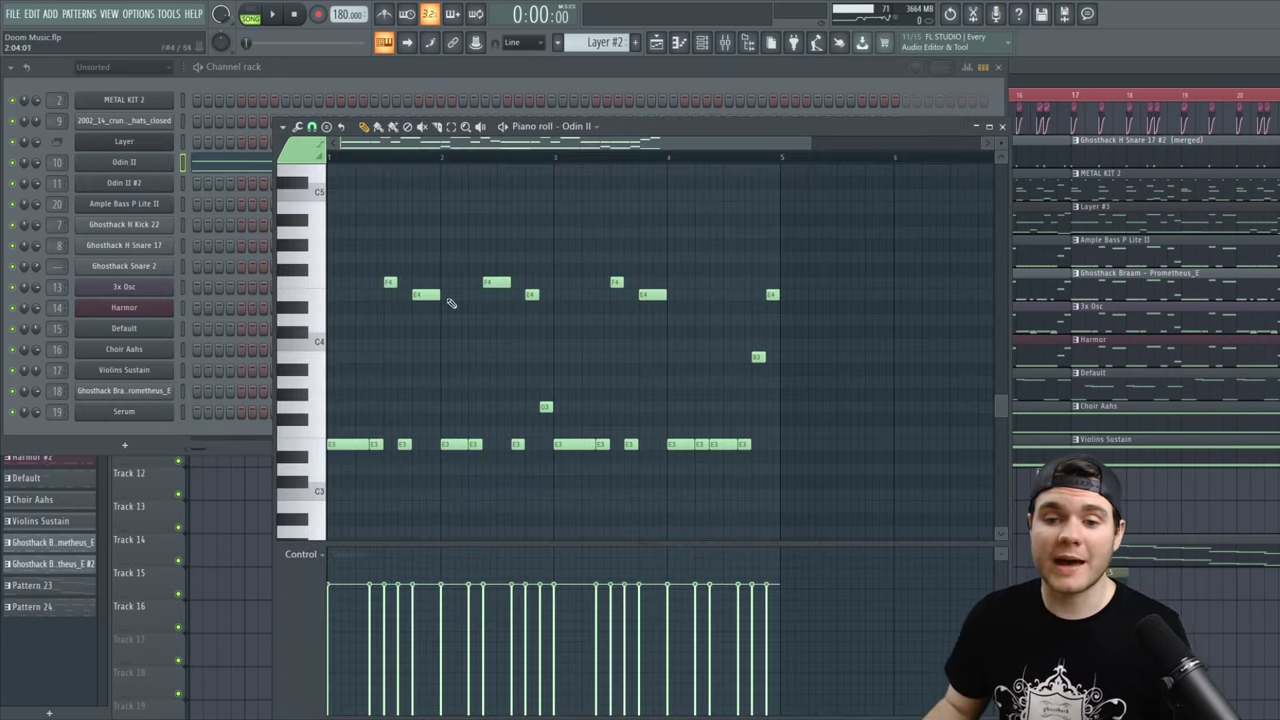
scroll(388, 440, down, 6)
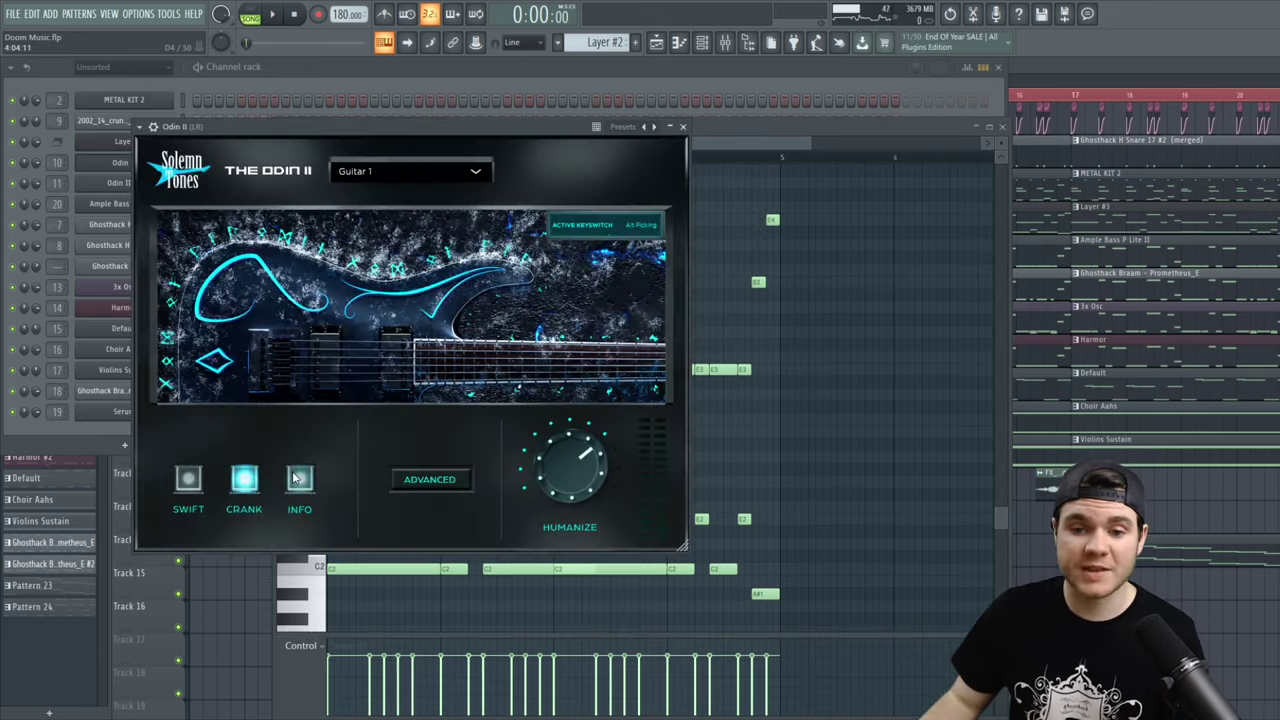
click(298, 479)
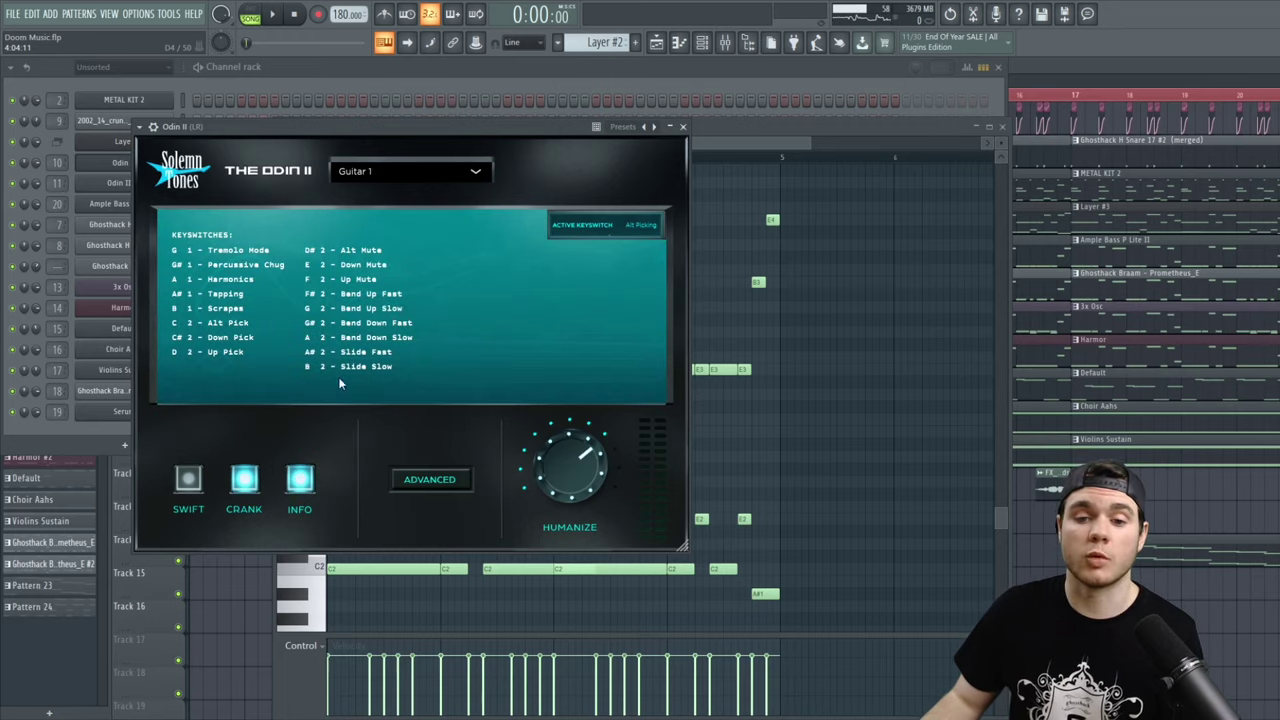
click(339, 383)
click(684, 127)
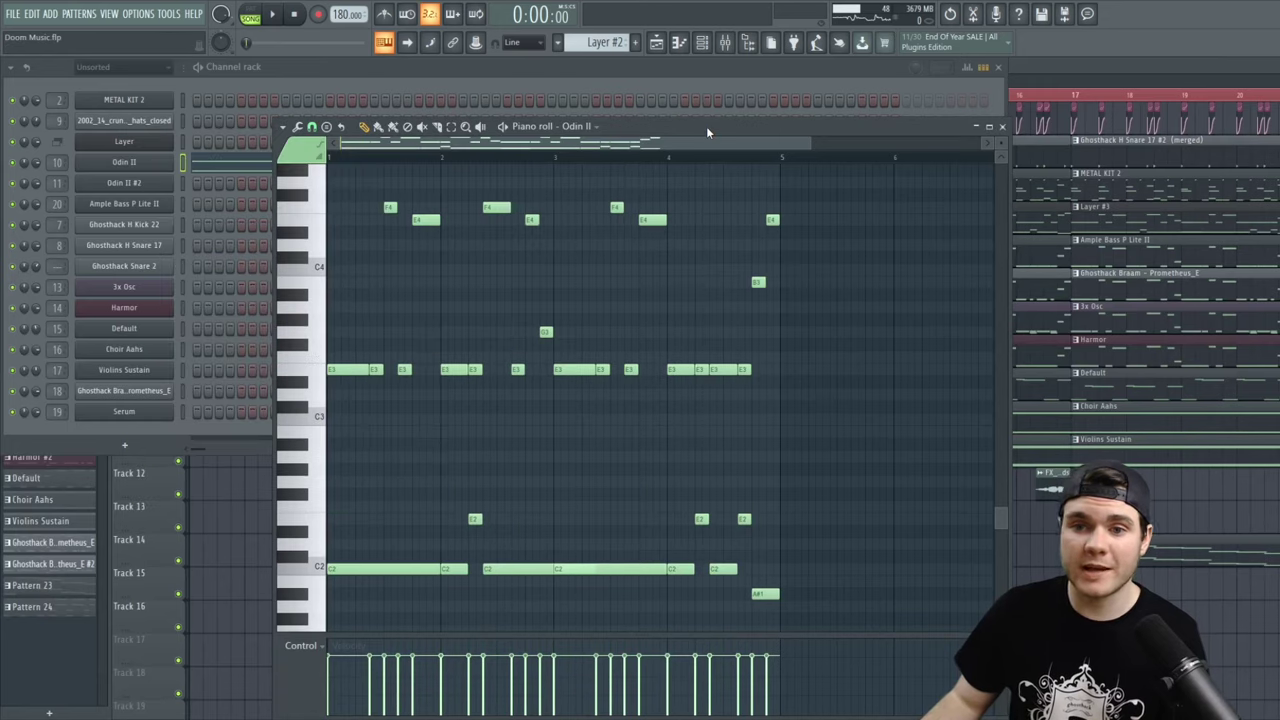
scroll(845, 316, up, 1)
scroll(847, 318, down, 1)
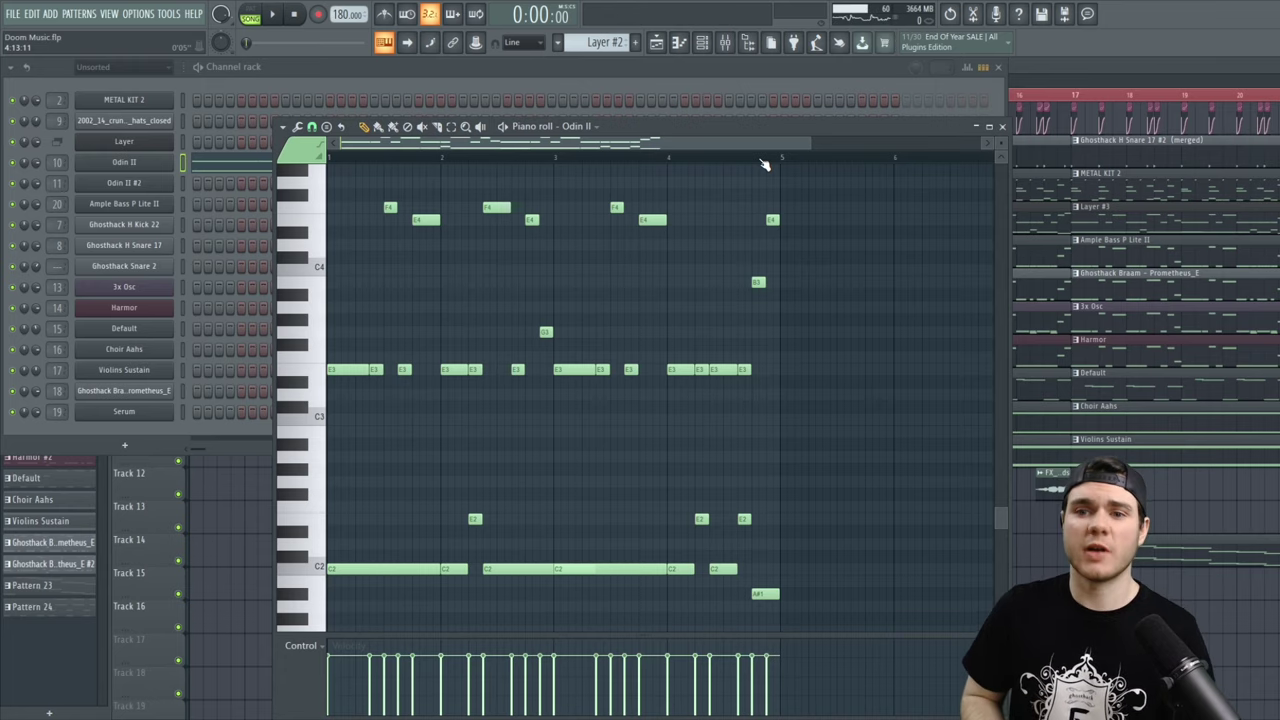
key(space)
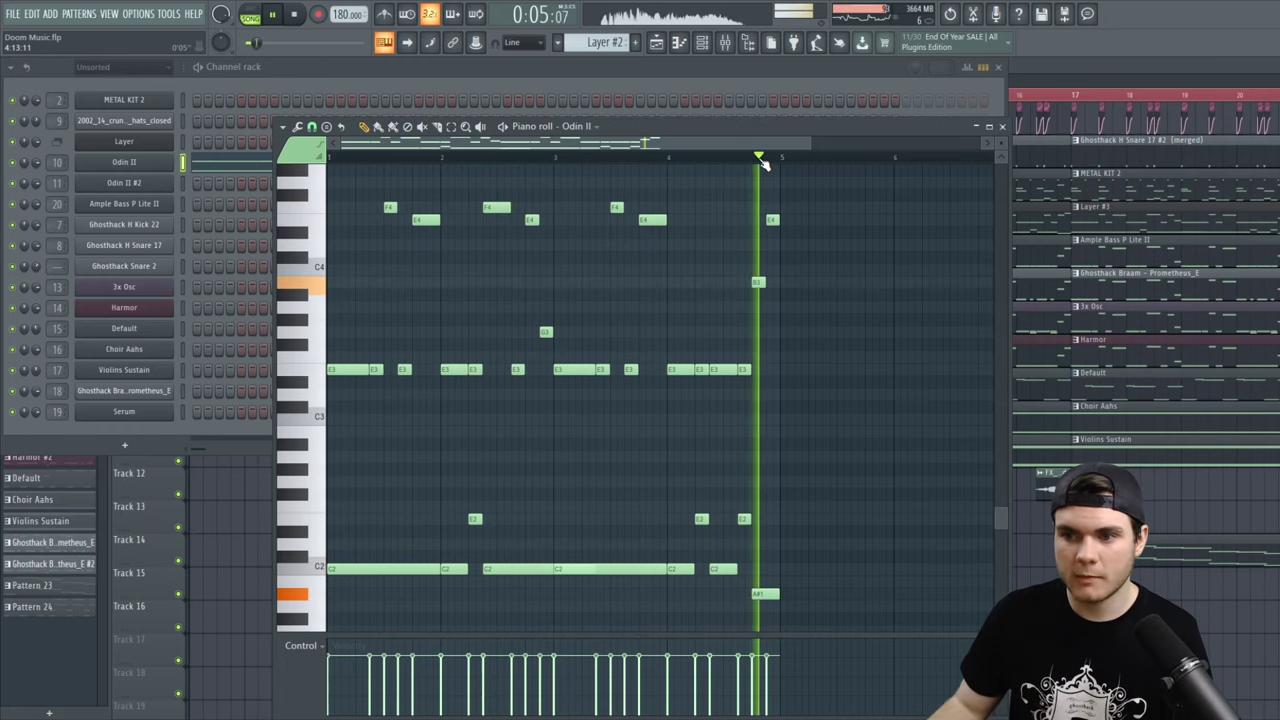
key(space)
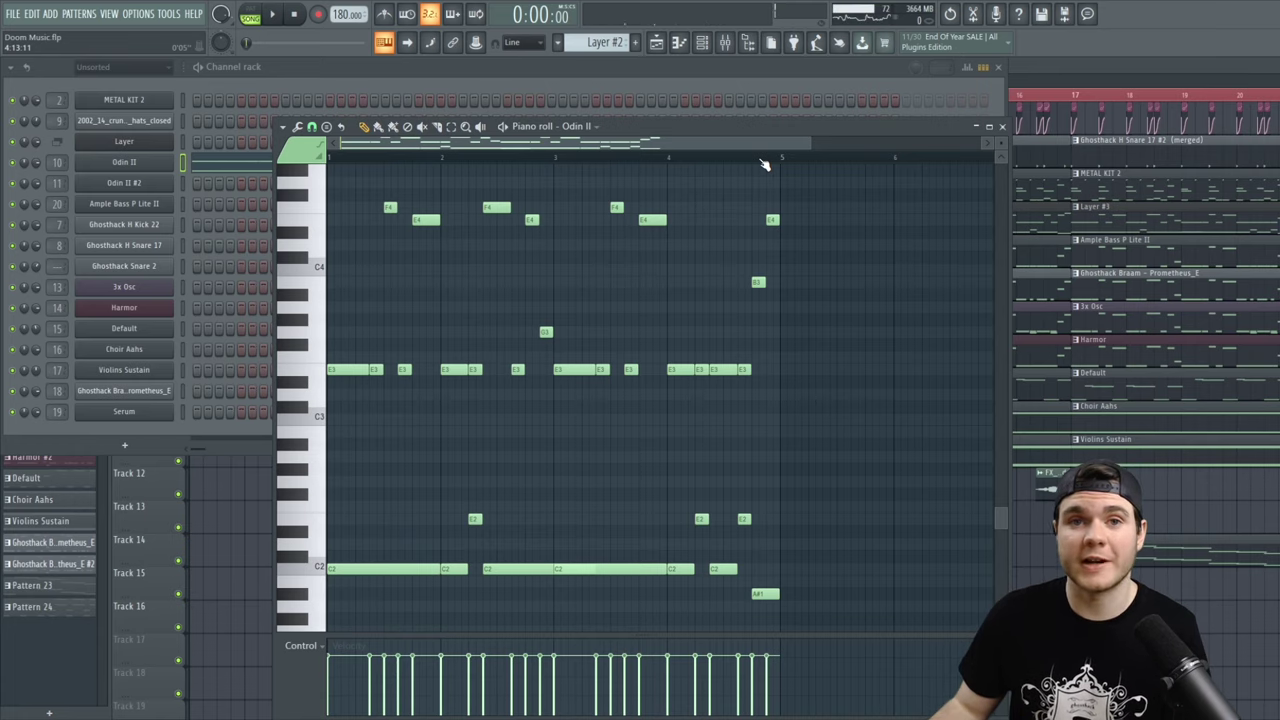
key(F7)
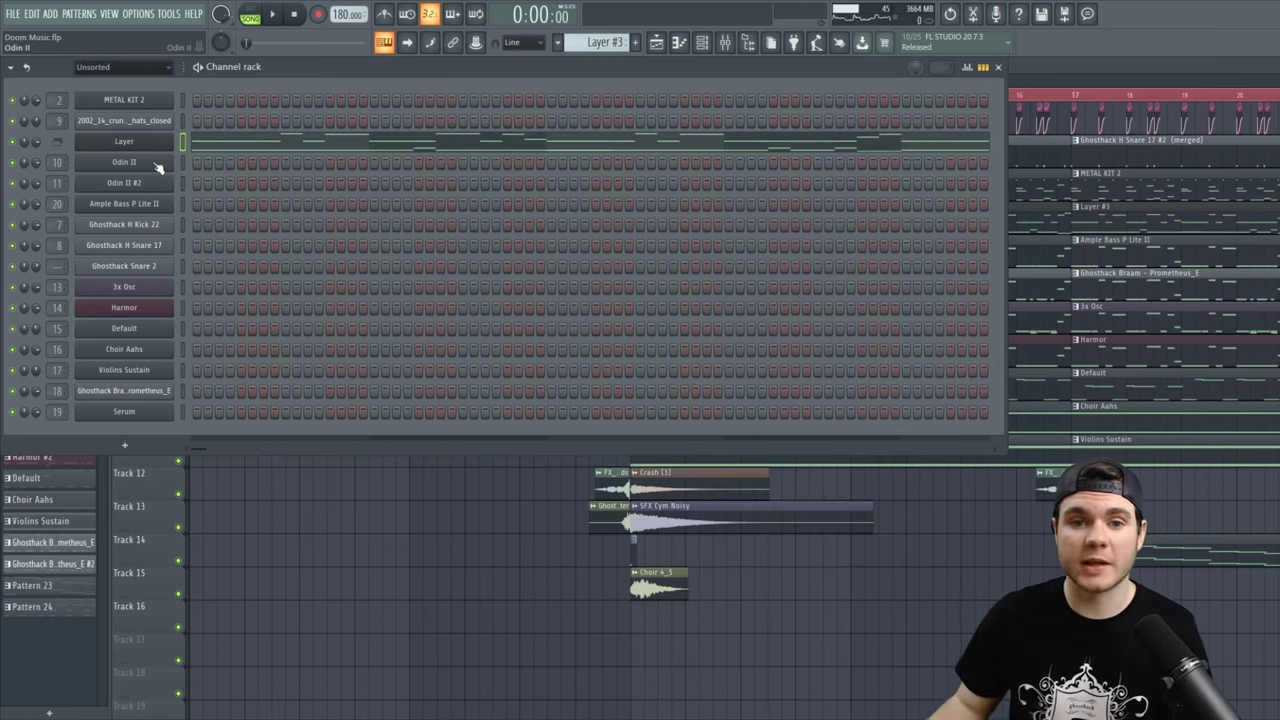
Check the Odin II, Odin II #2 and Layer channel plugins one by one
click(140, 162)
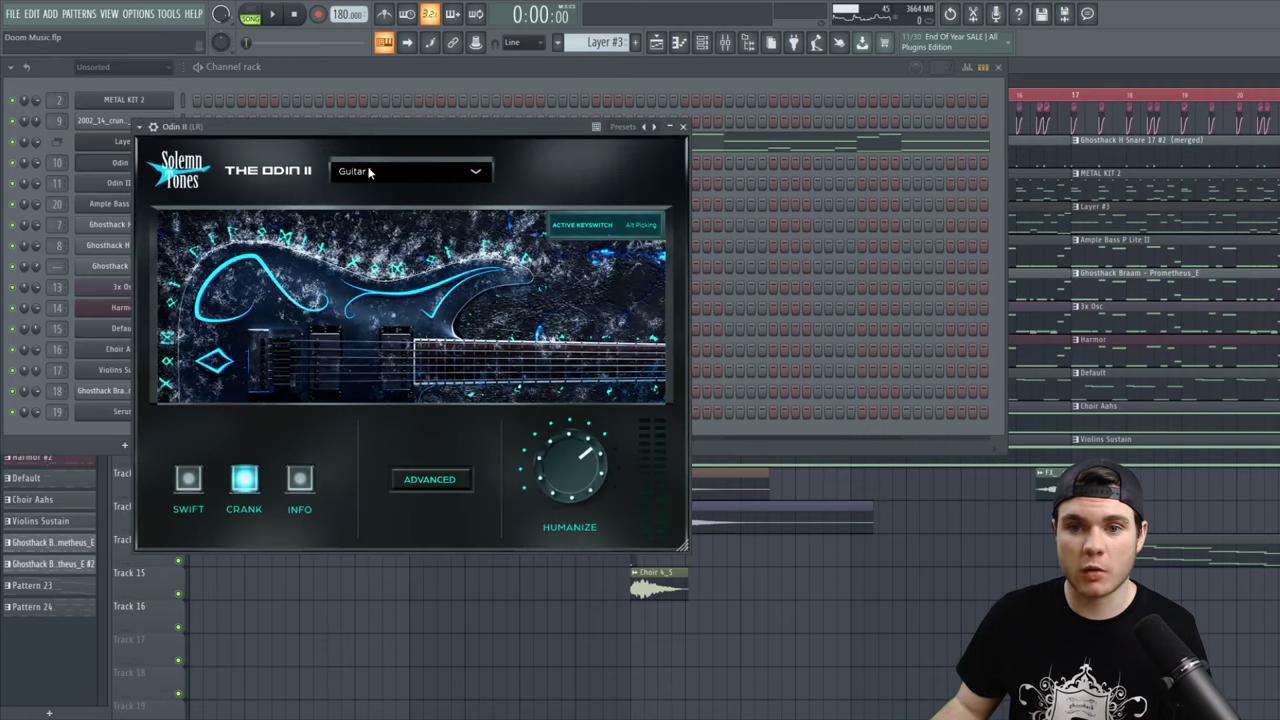
click(682, 127)
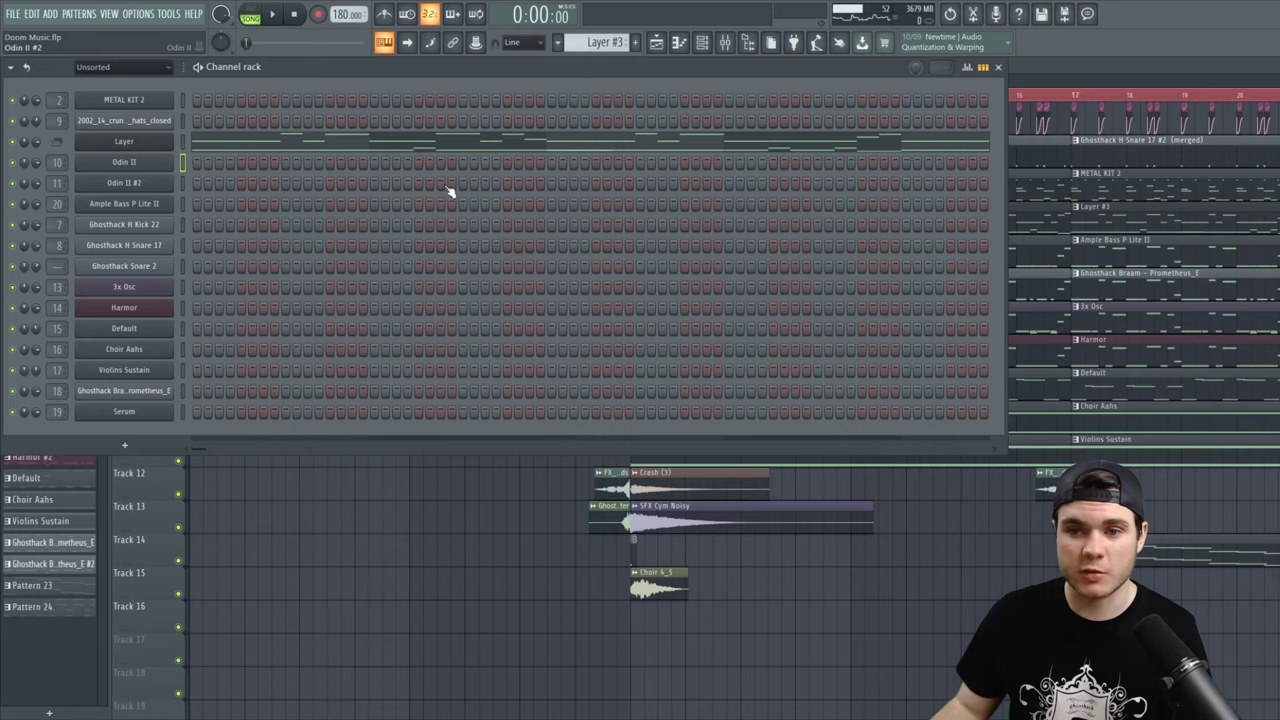
key(Down)
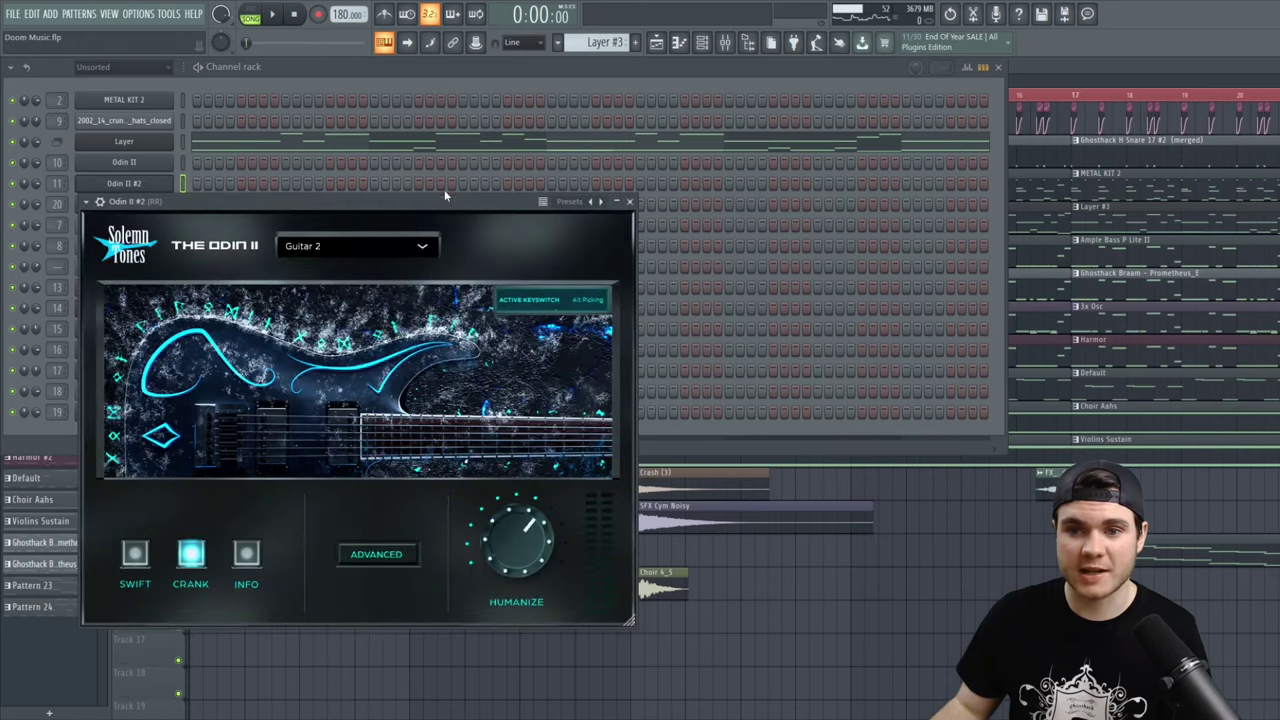
click(630, 203)
click(151, 141)
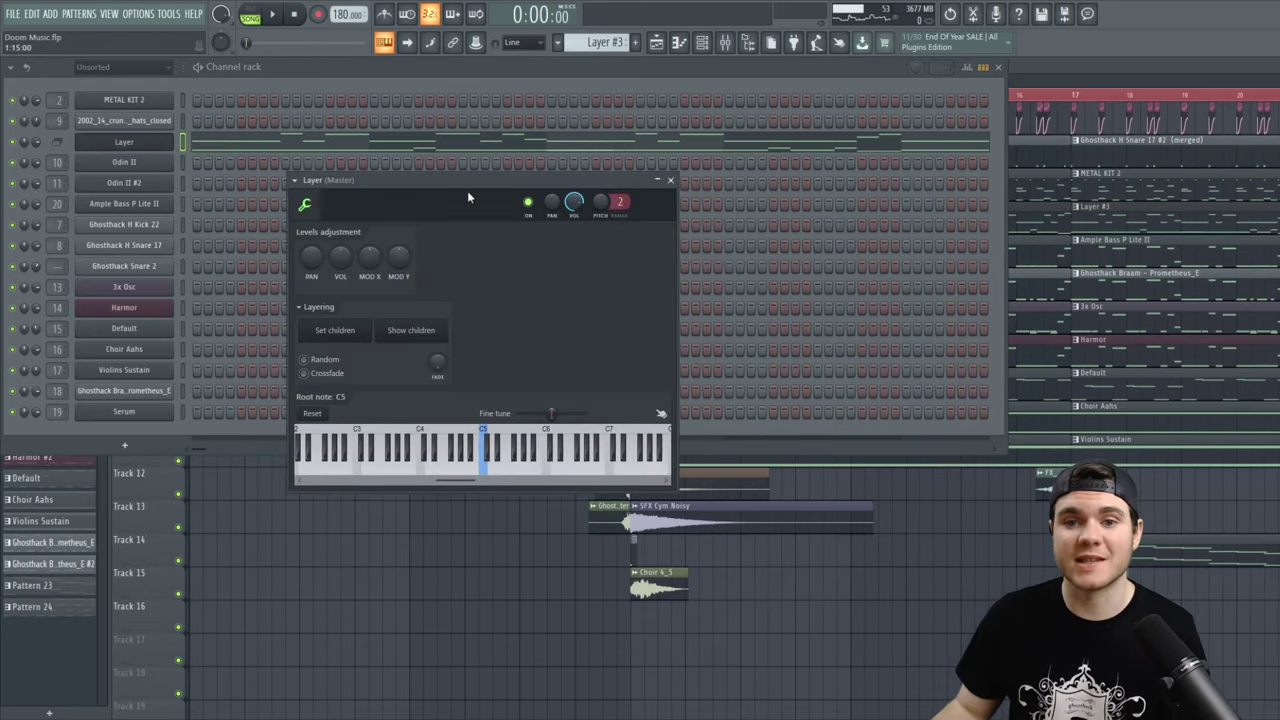
drag(467, 197, 423, 210)
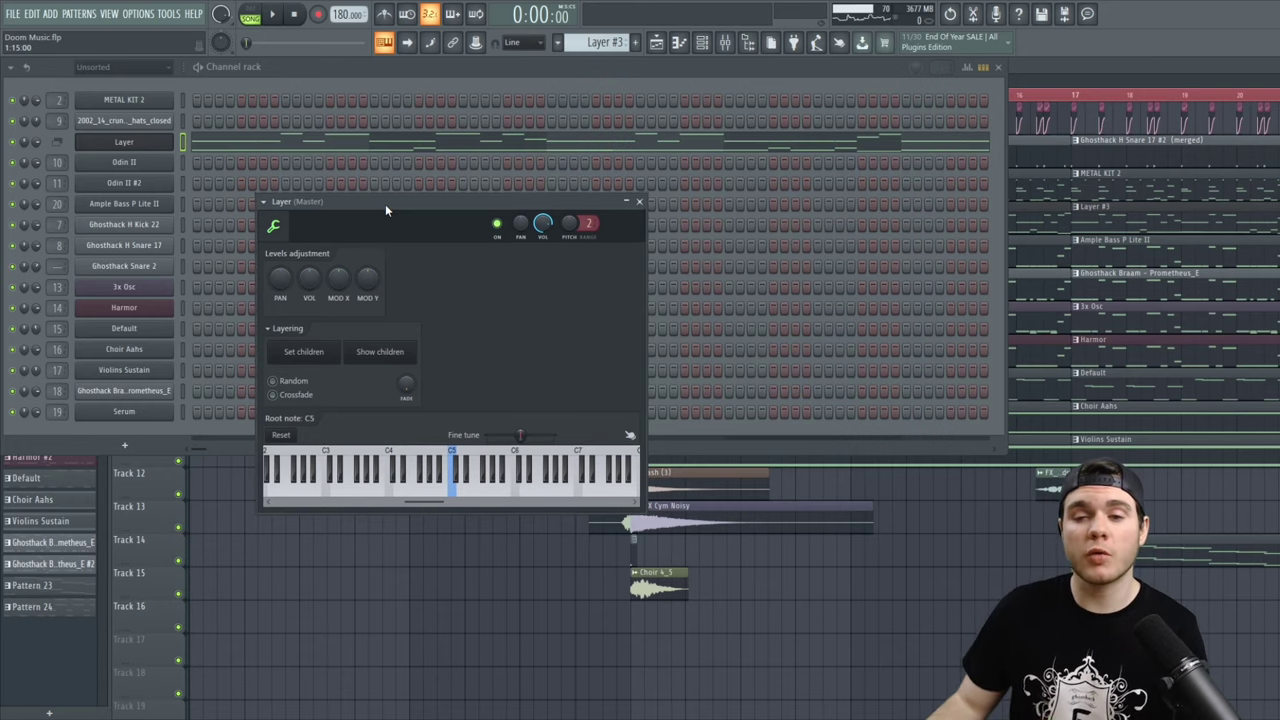
click(641, 203)
Play the Layer pattern in PAT mode from its piano roll, then close the piano roll
click(200, 145)
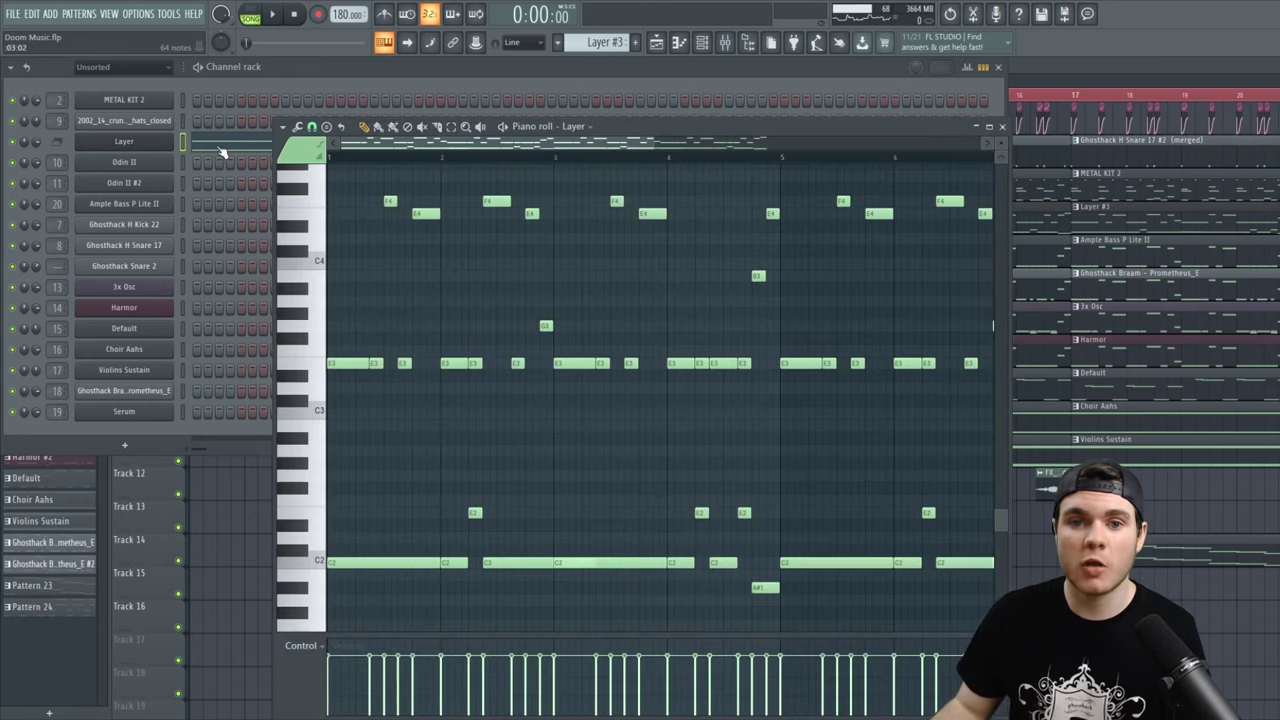
scroll(594, 162, down, 2)
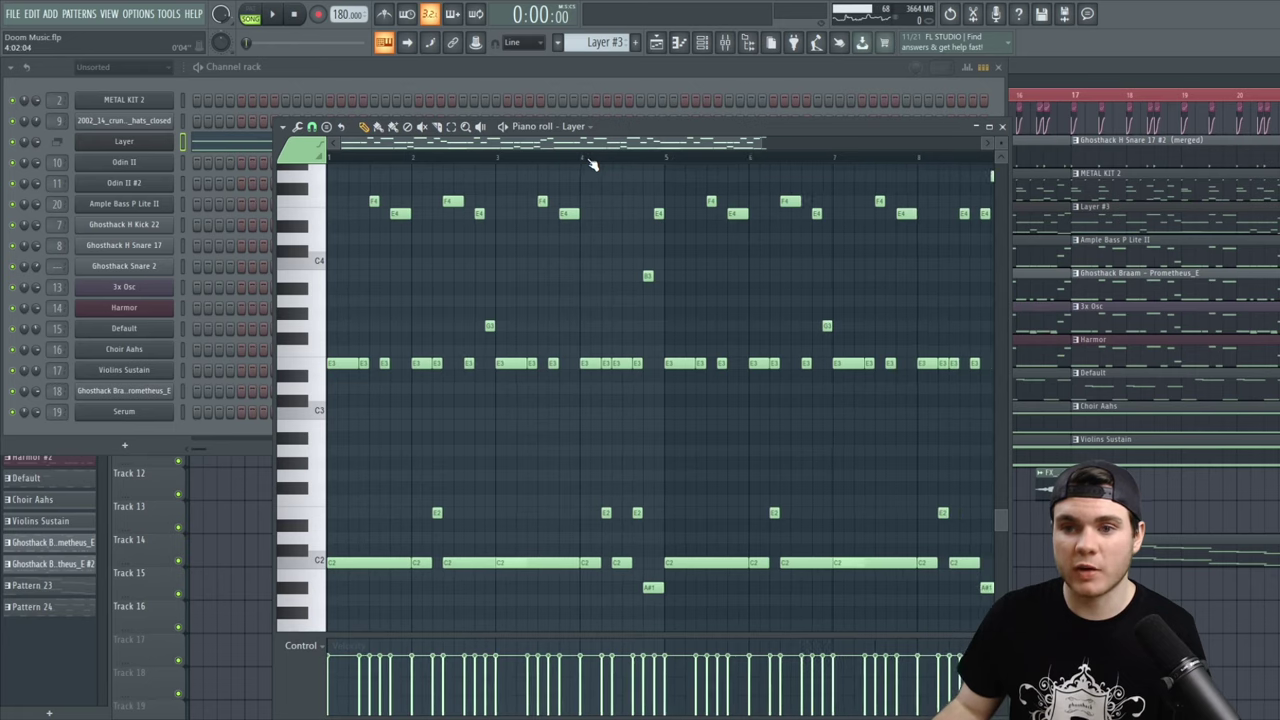
key(space)
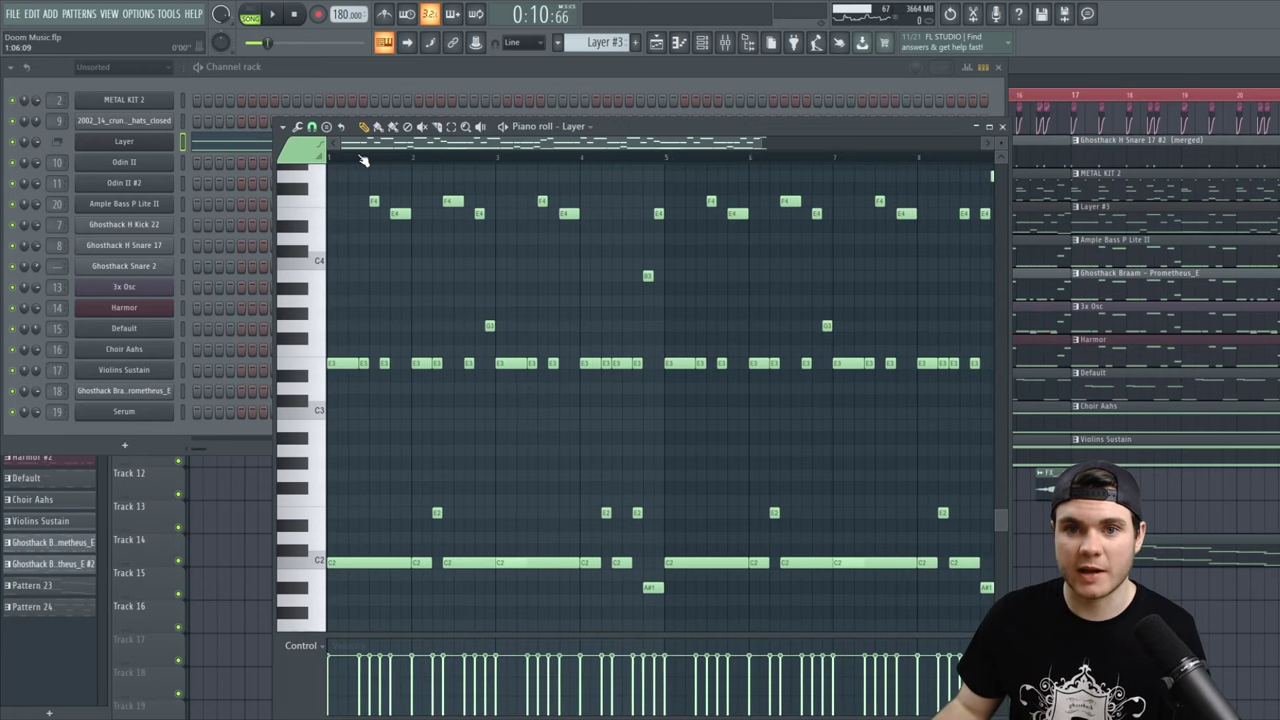
key(space)
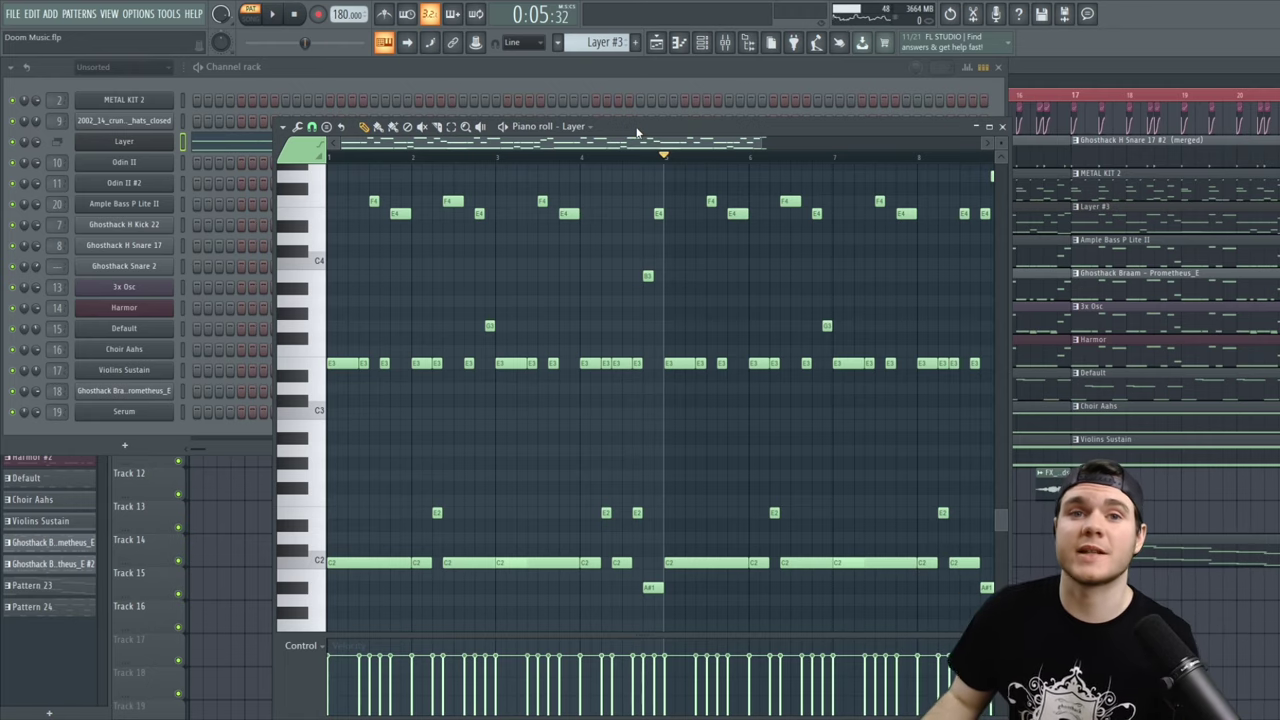
scroll(900, 300, down, 2)
key(space)
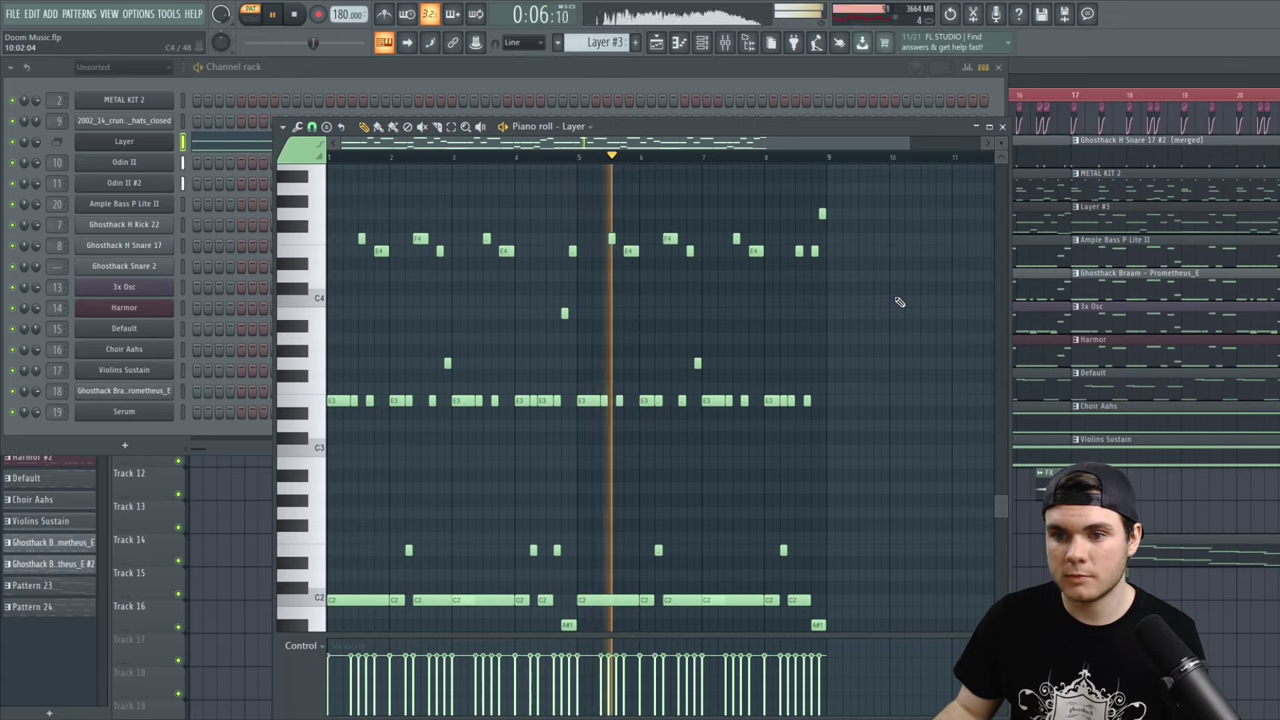
click(1002, 126)
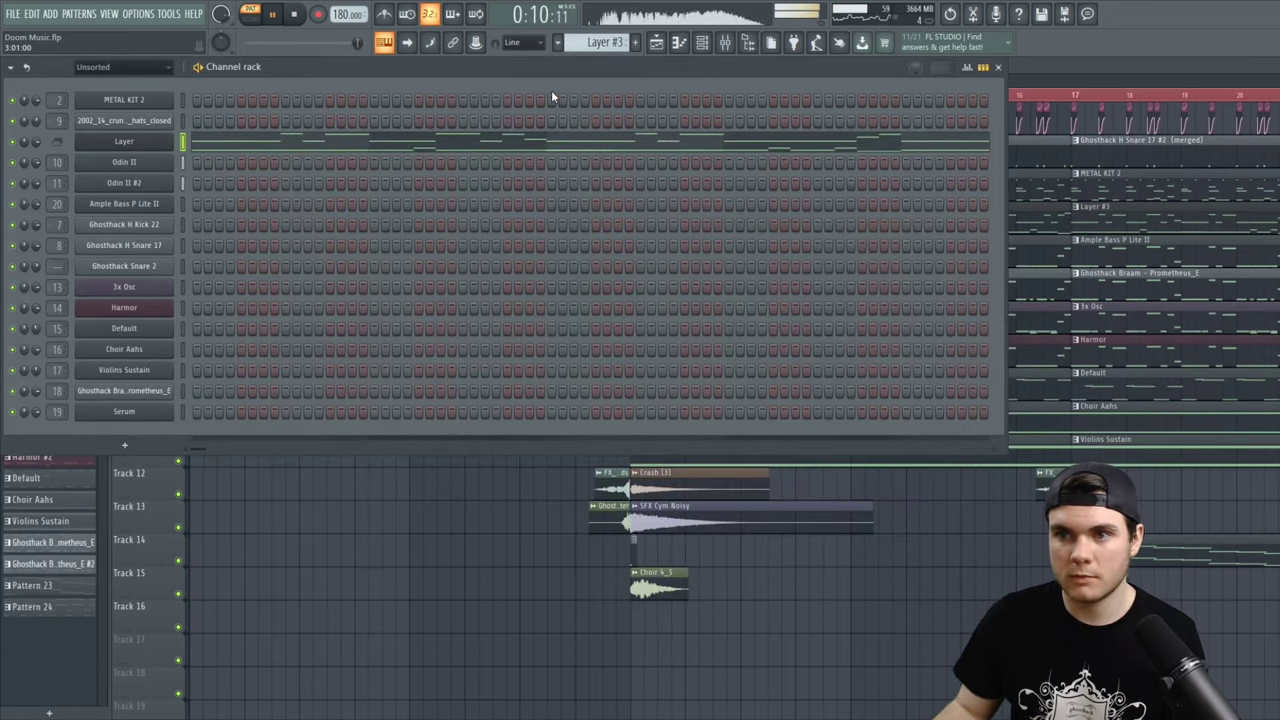
Play and stop the METAL KIT 2 drum pattern, then move its FPC pad window left
key(l)
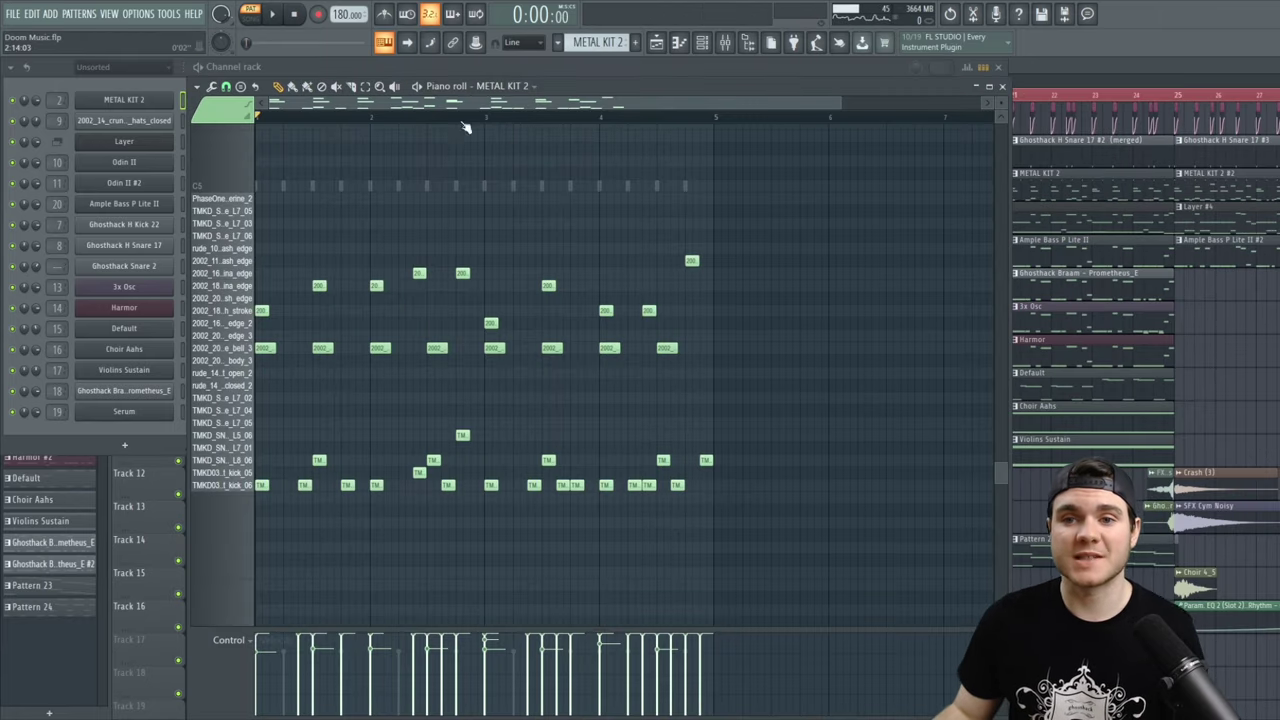
click(418, 87)
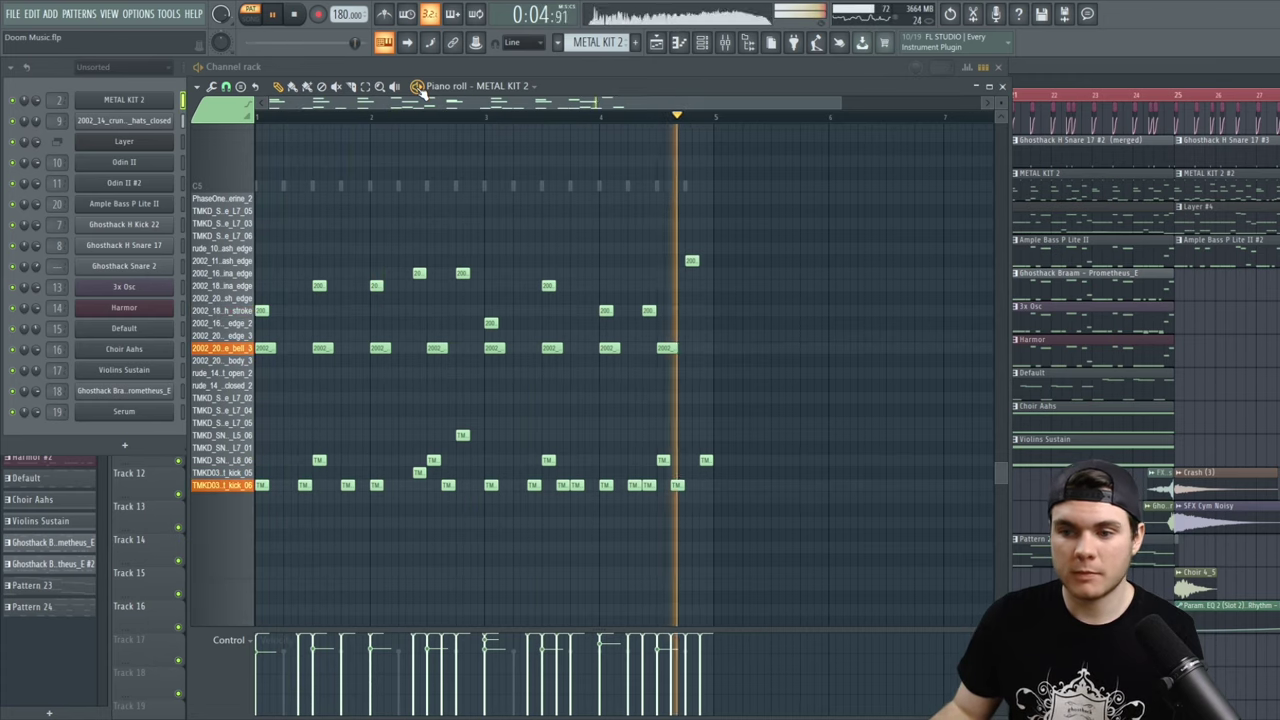
key(space)
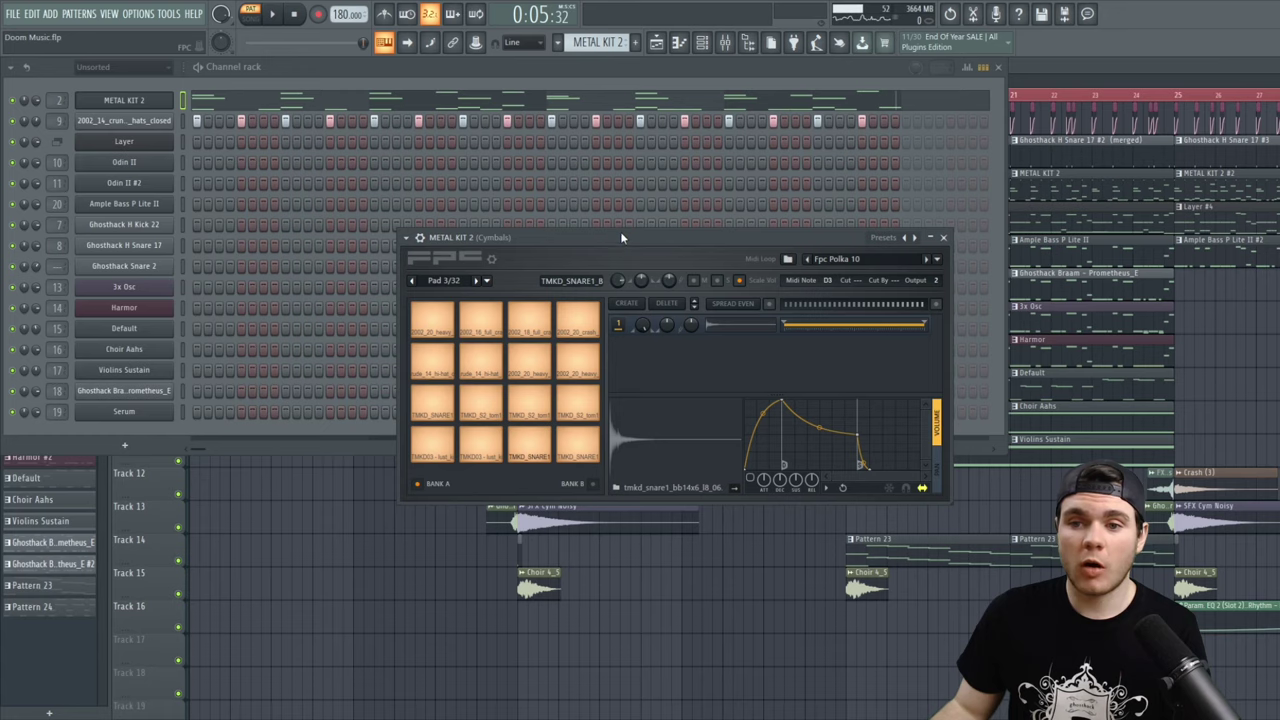
drag(620, 231, 478, 215)
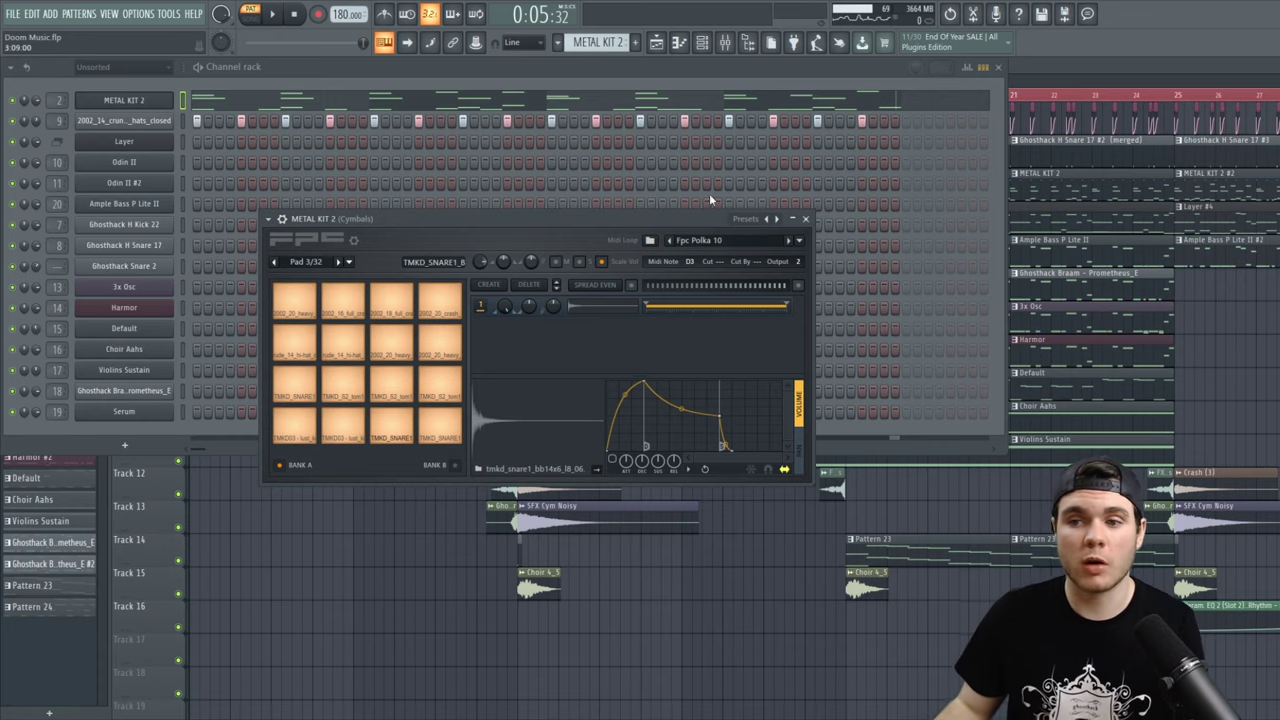
Close the drum pad window and add Dieswitch Drums as a new channel
click(805, 218)
click(120, 446)
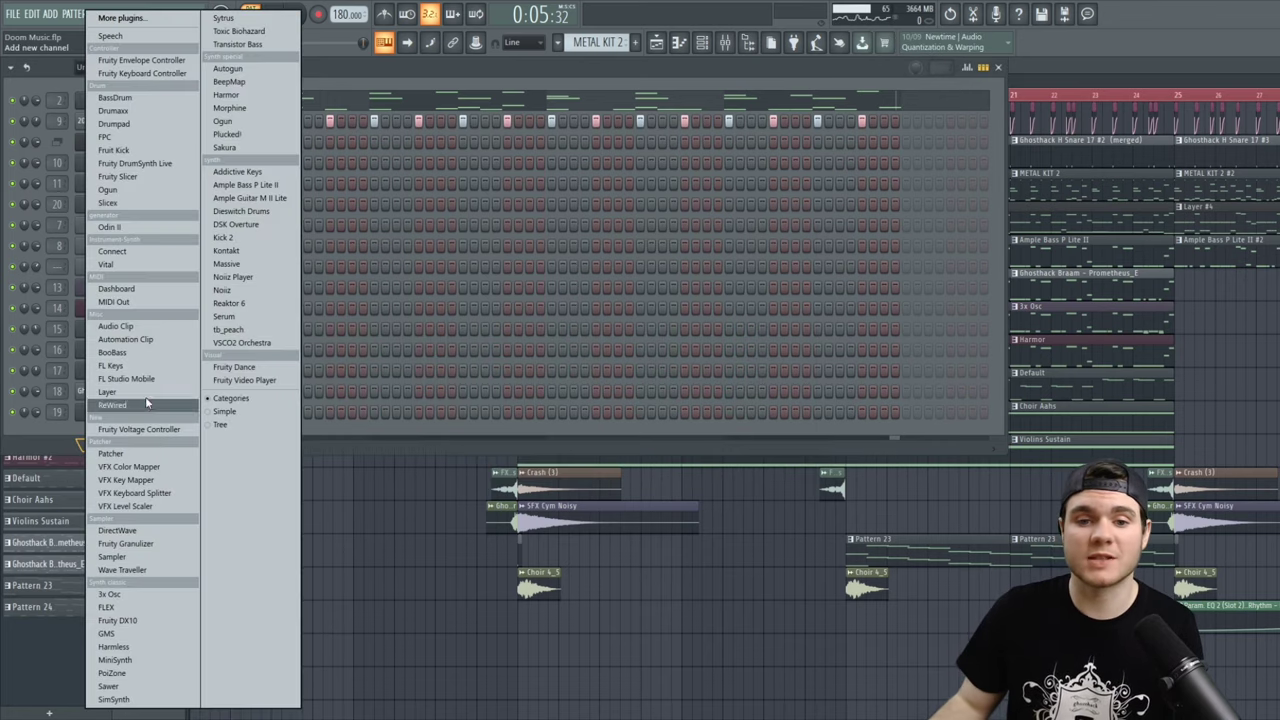
click(243, 214)
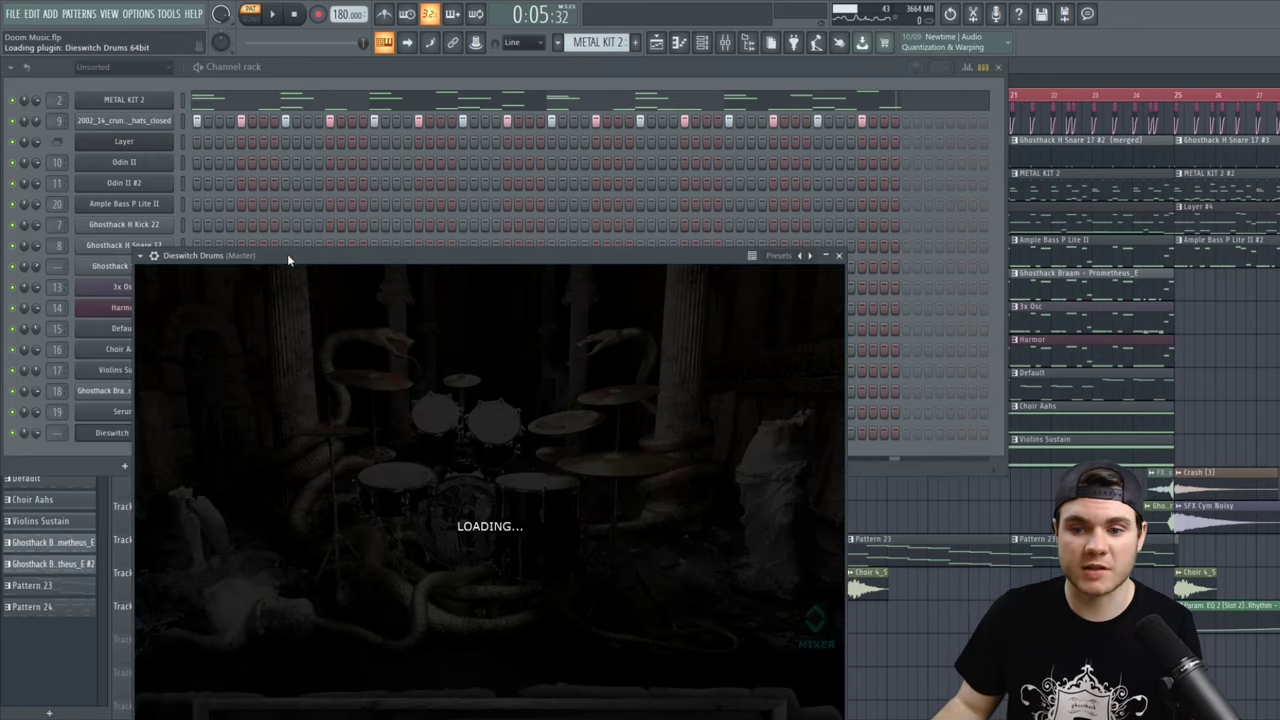
drag(287, 256, 304, 134)
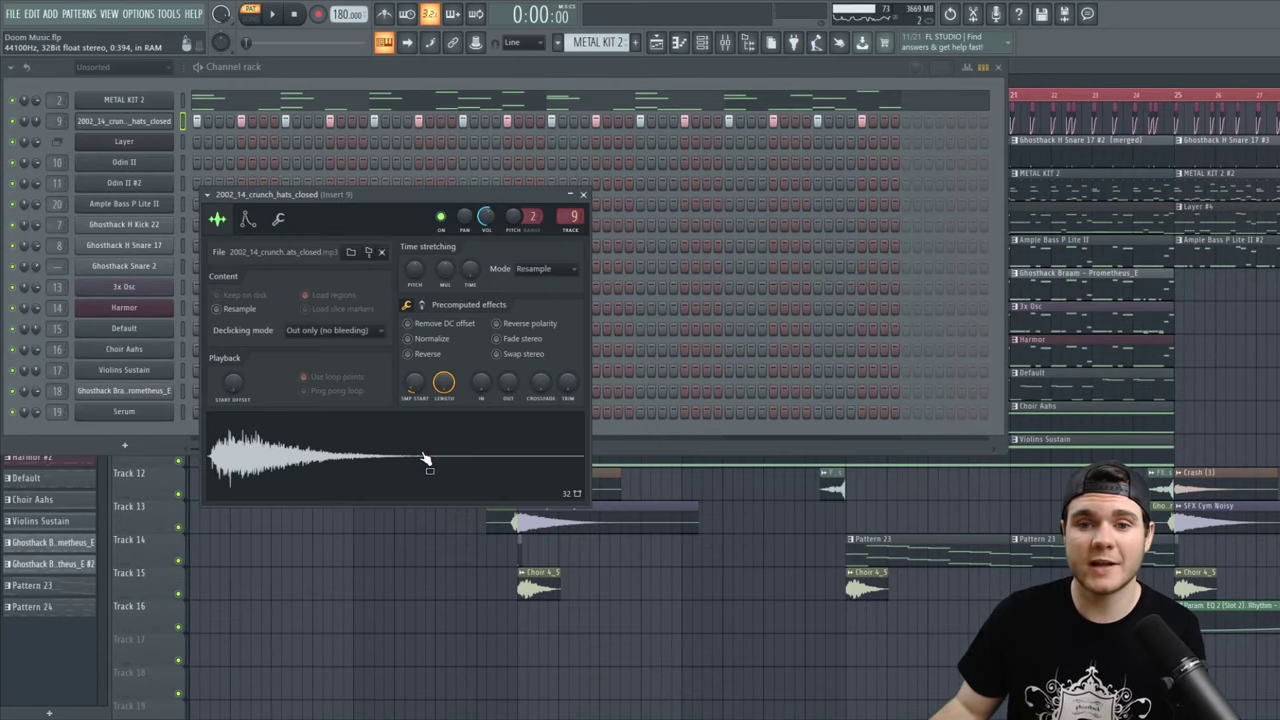
Close the hats channel settings and play, then stop, the drum pattern
click(588, 191)
key(space)
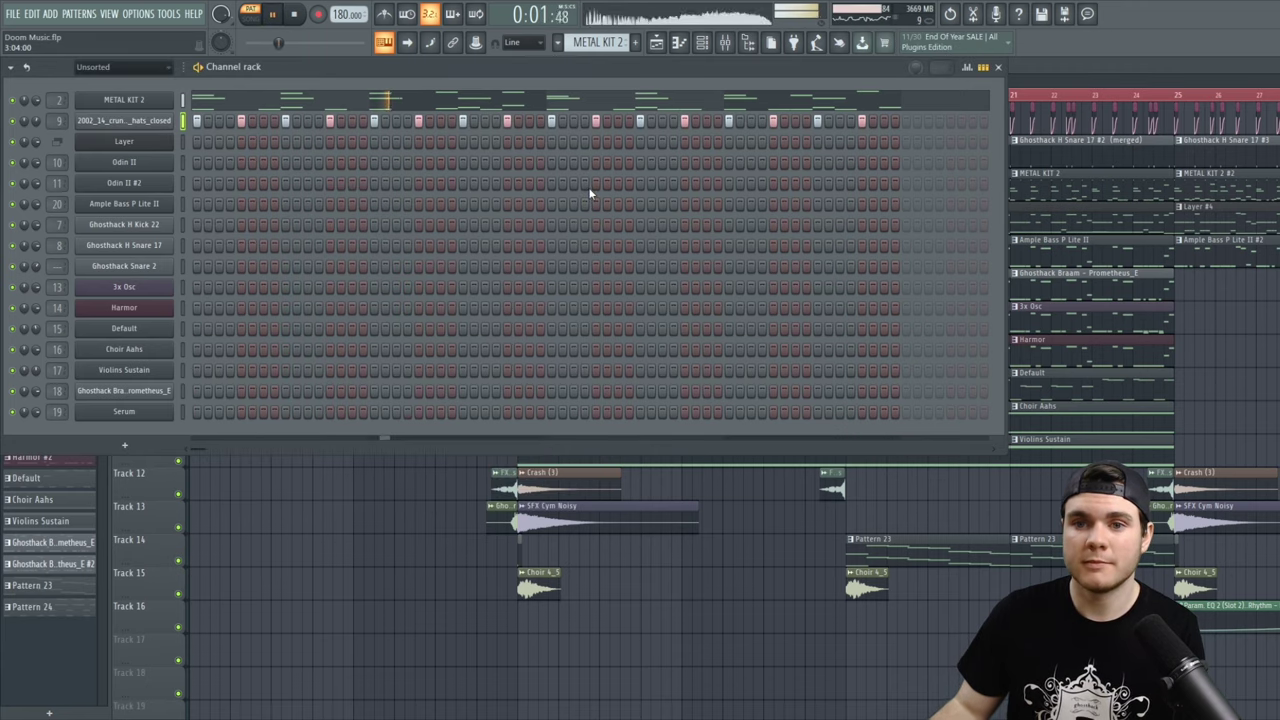
key(space)
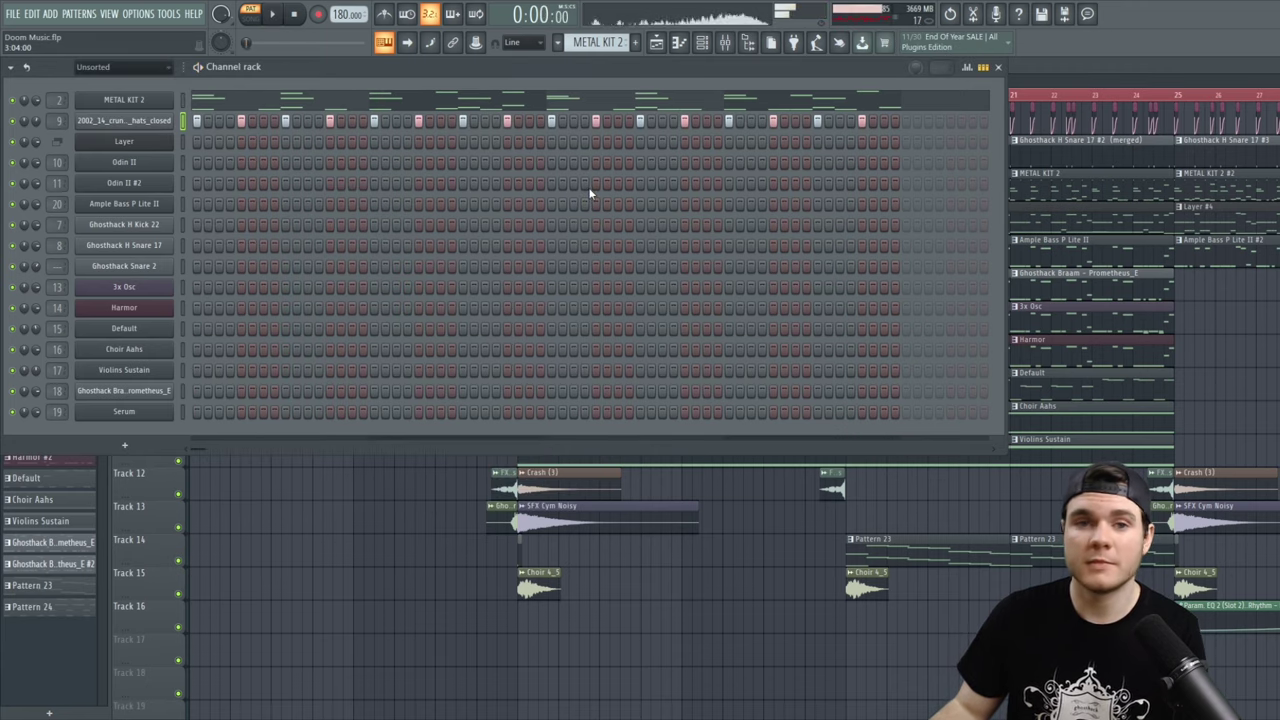
Select the Ghosthack H Snare 17 #2 (merged) pattern and view its kick notes in the piano roll
key(F6)
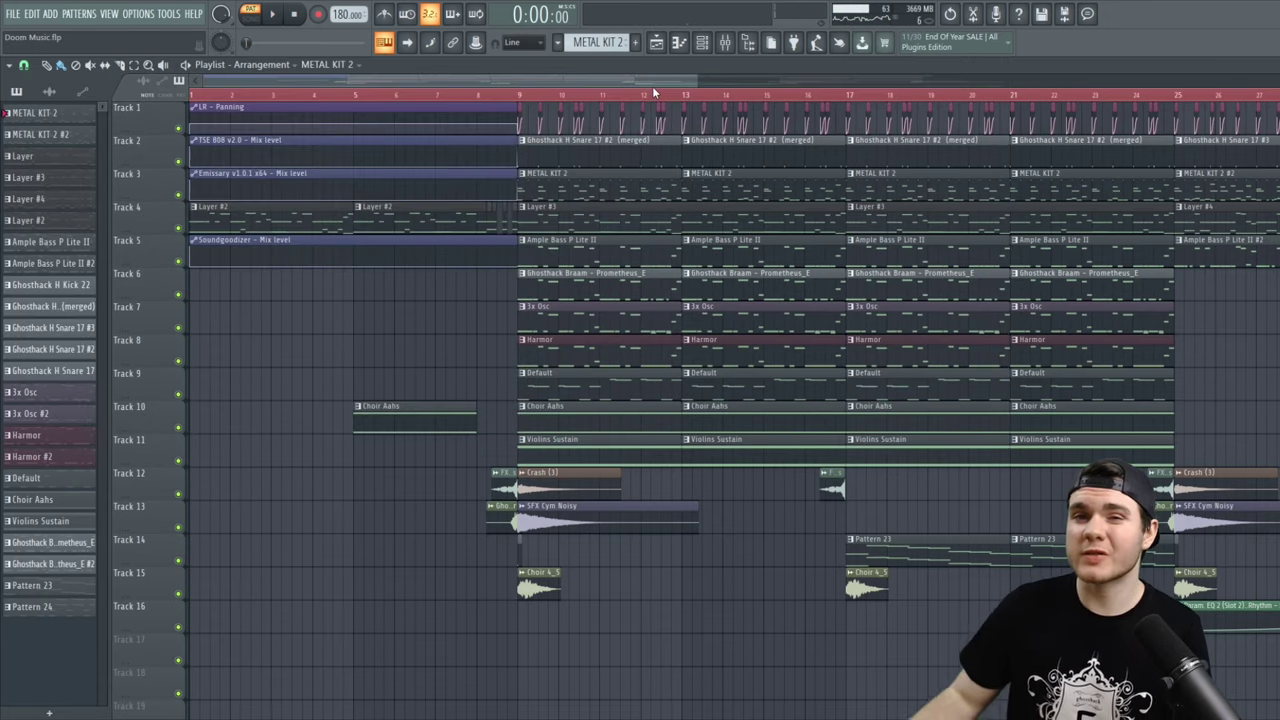
click(609, 149)
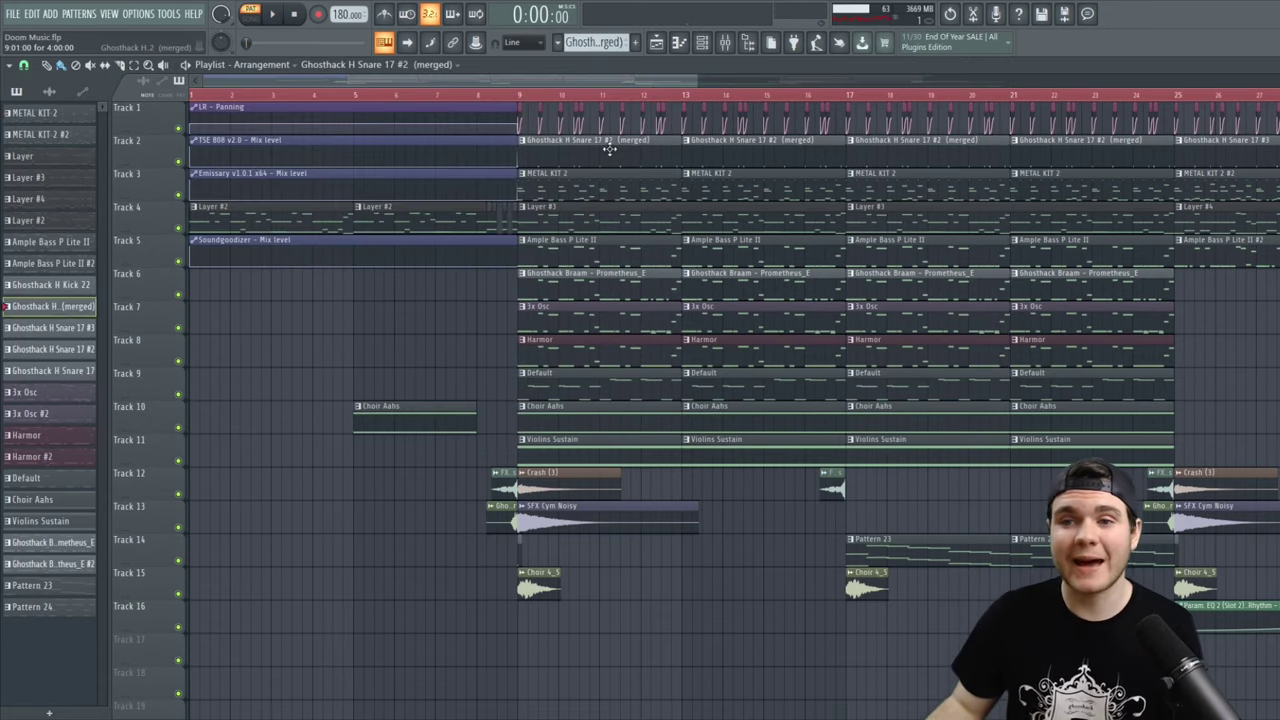
double_click(609, 149)
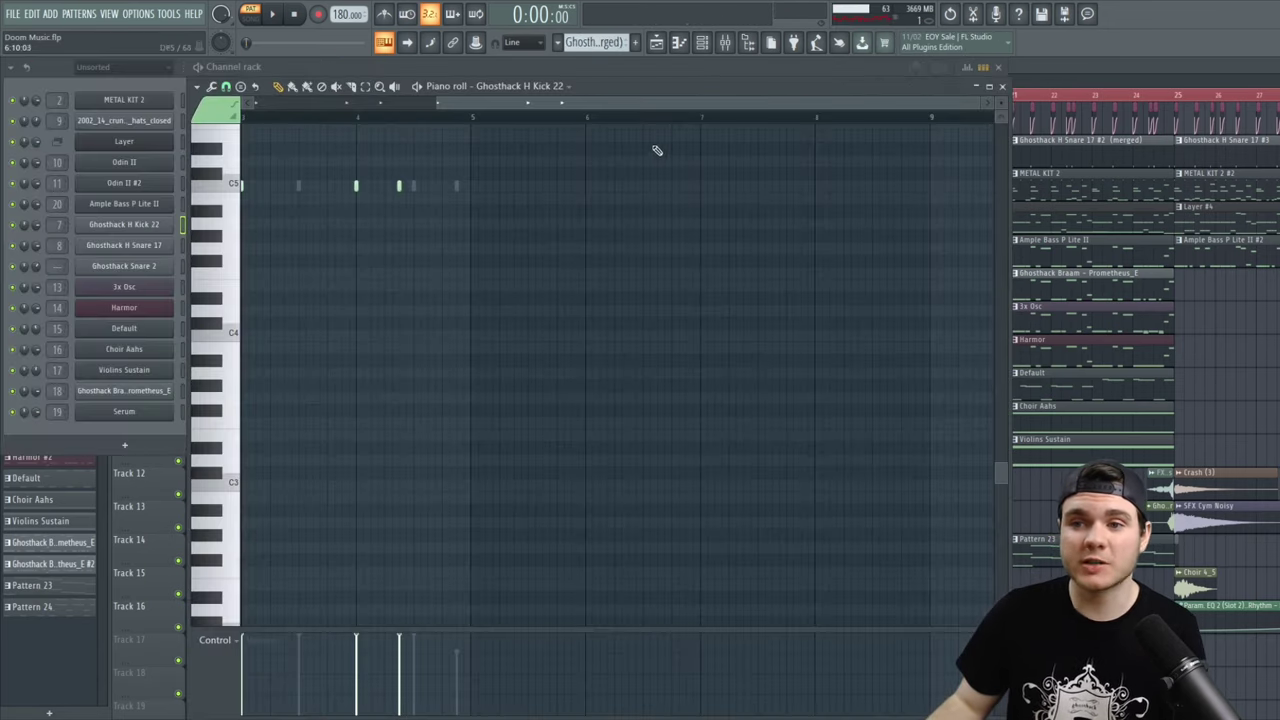
click(1002, 86)
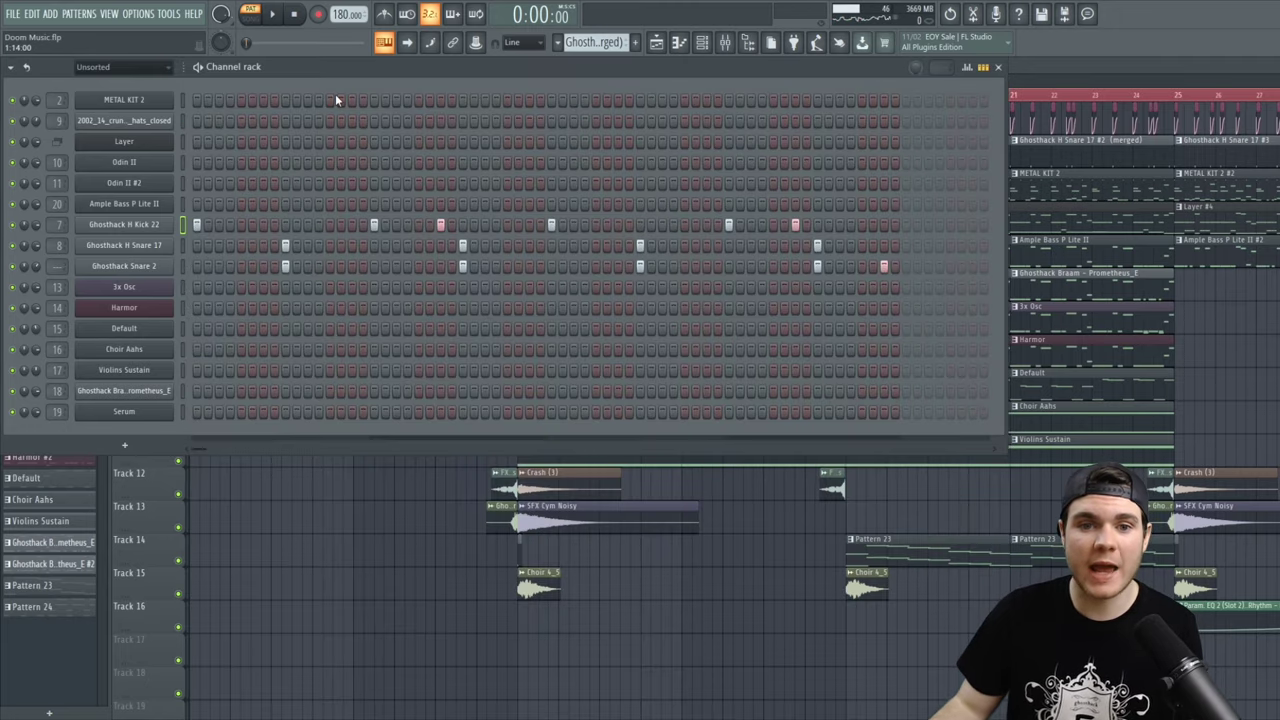
Check the Ghosthack H Kick 22, H Snare 17 and Snare 2 sample settings, then play the pattern
click(155, 222)
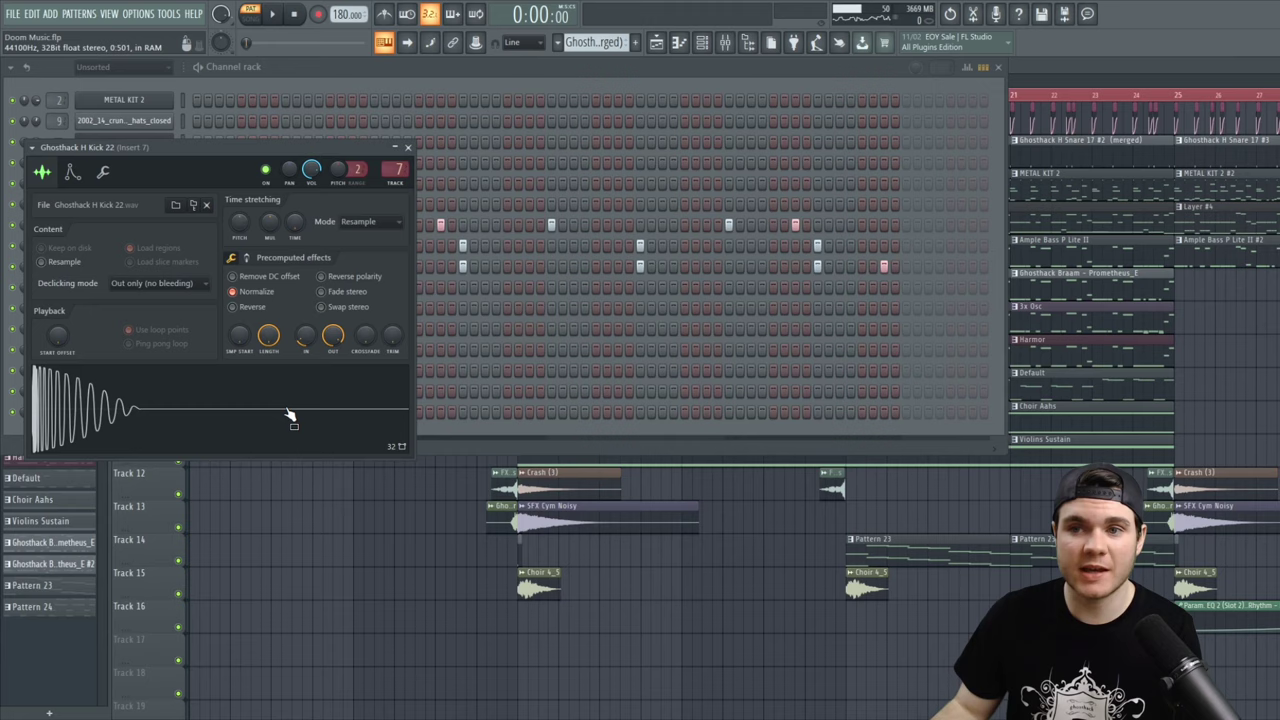
click(408, 147)
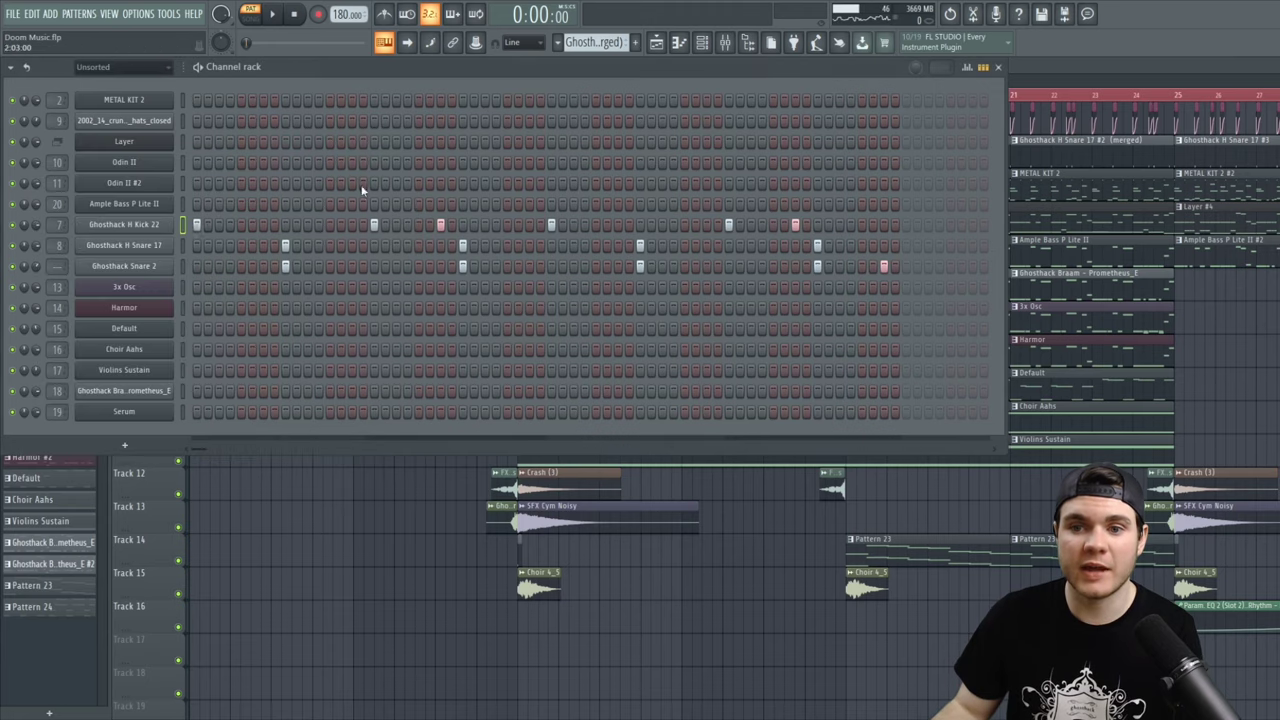
click(160, 248)
click(426, 162)
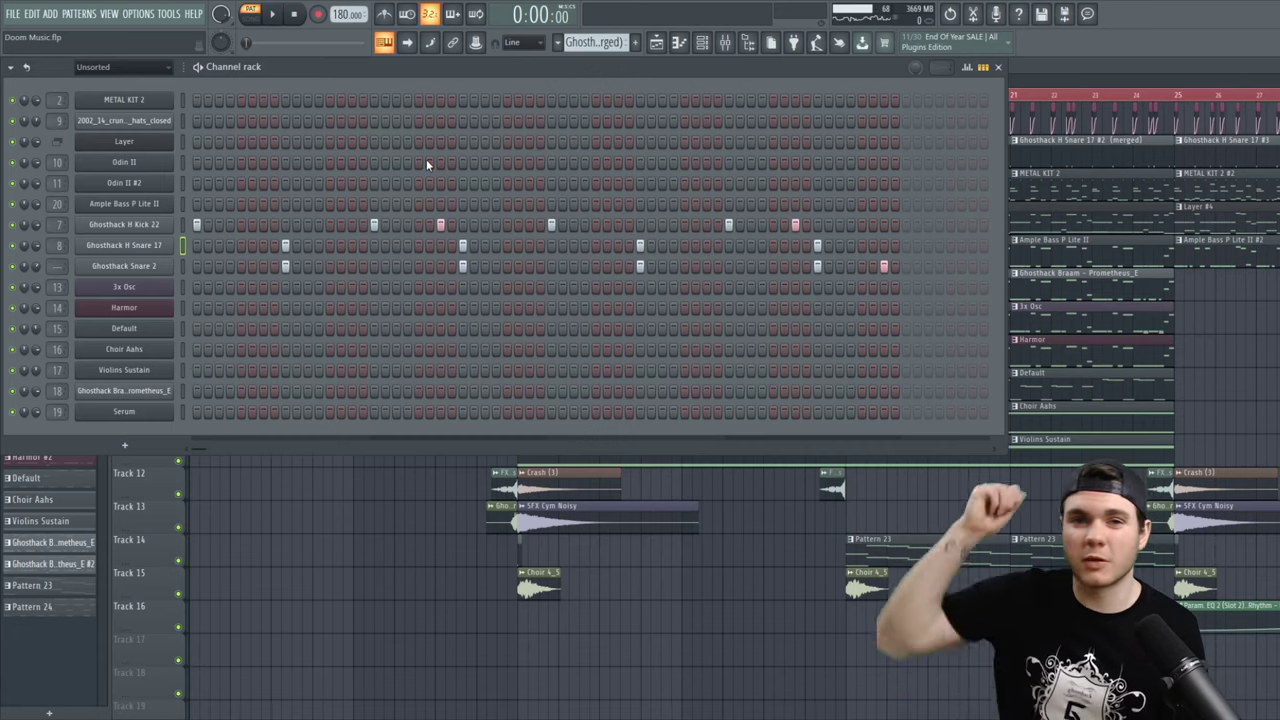
click(140, 266)
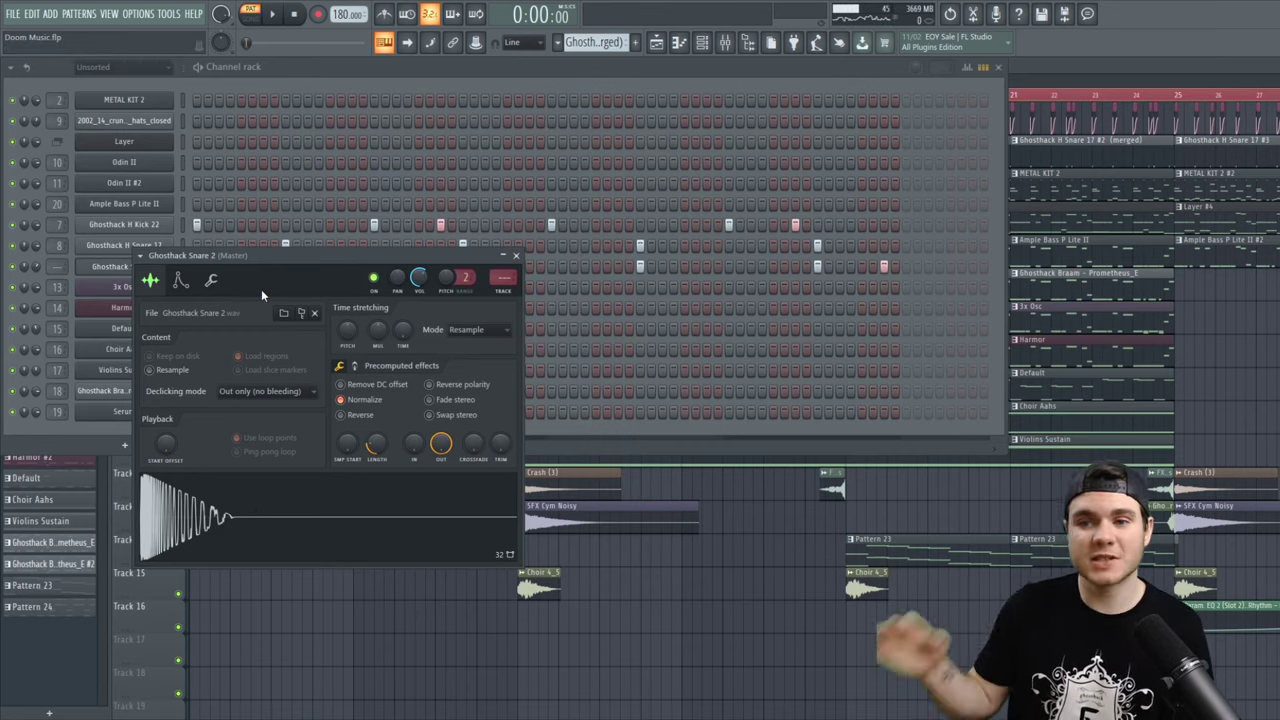
click(516, 255)
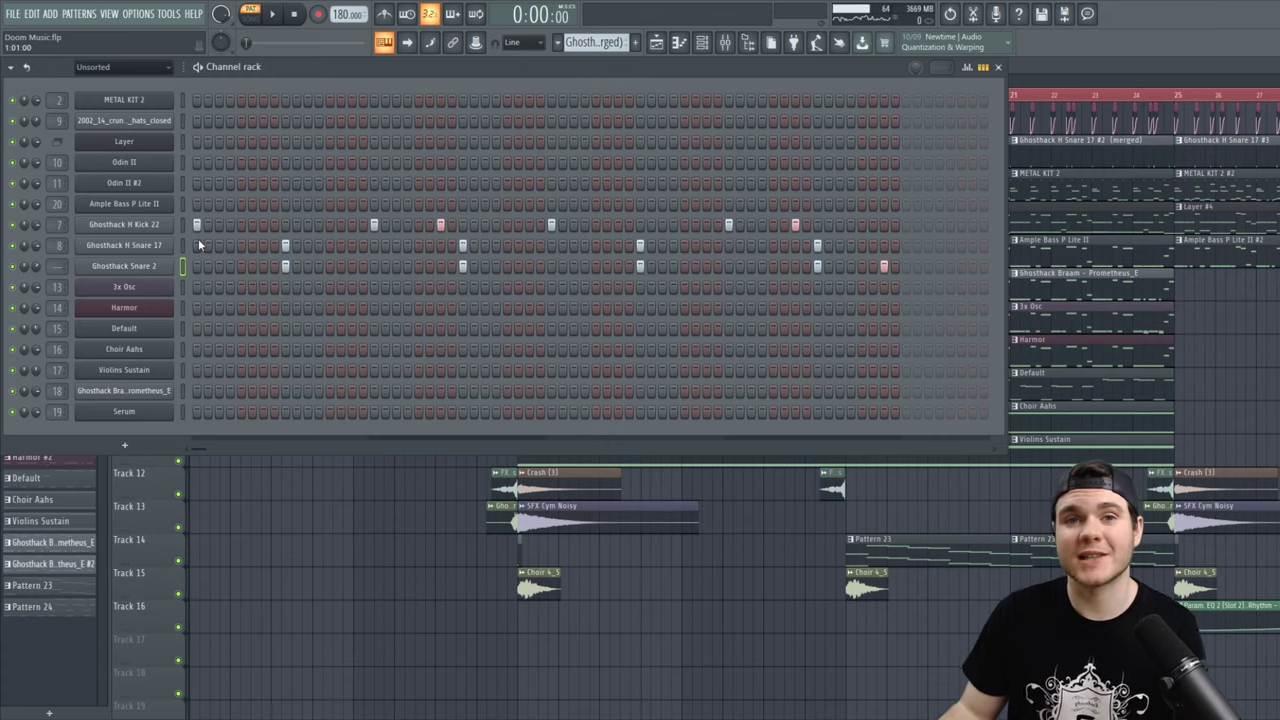
key(space)
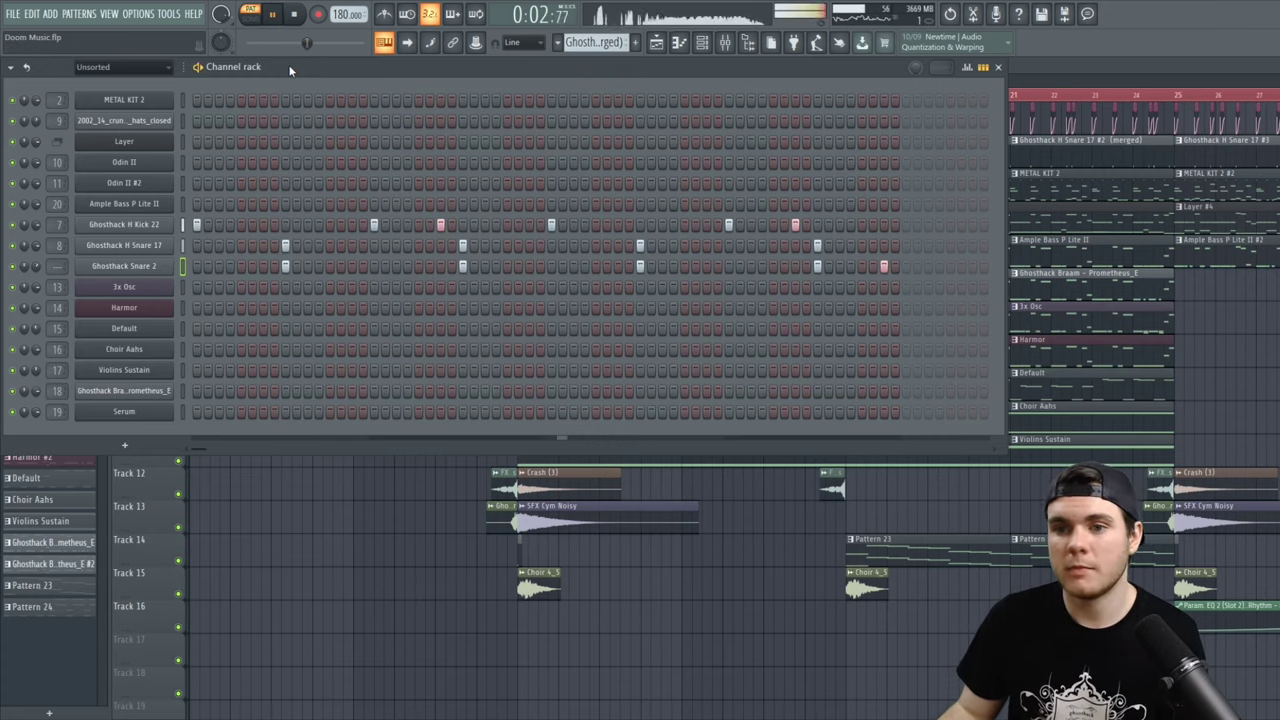
key(space)
Inspect the Ample Bass P Lite II instrument window and close it
click(124, 203)
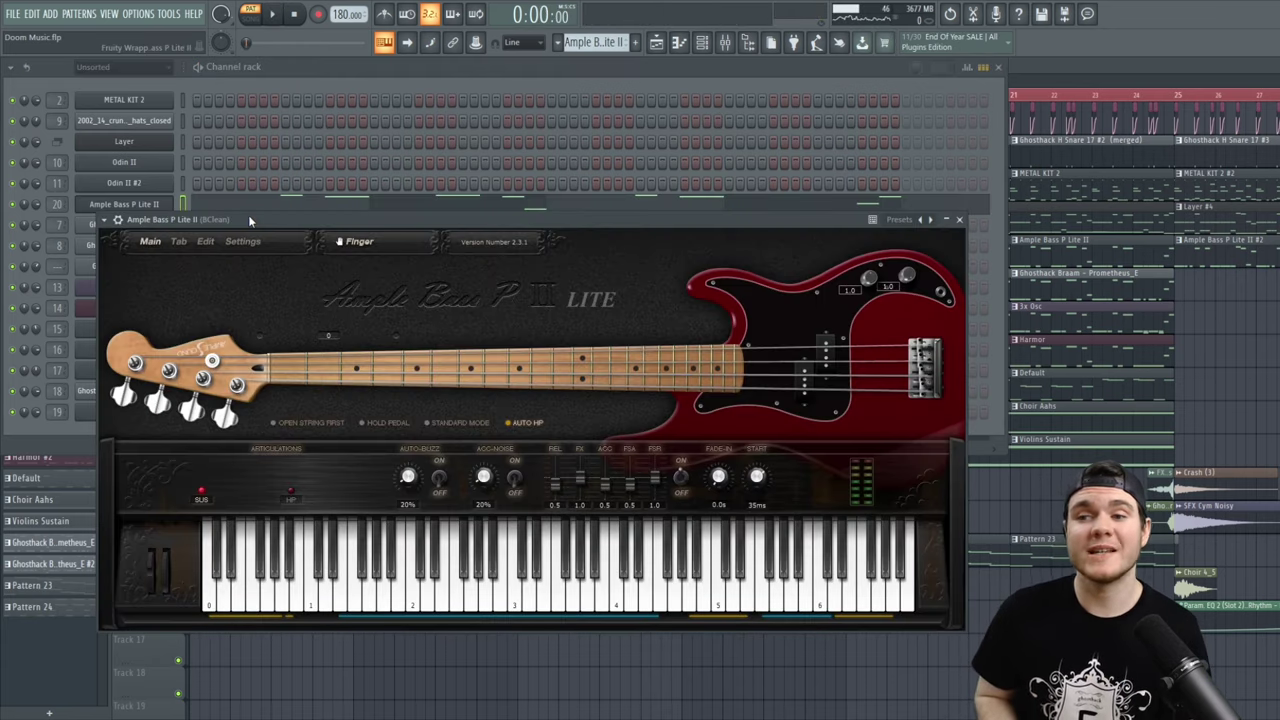
drag(250, 220, 234, 212)
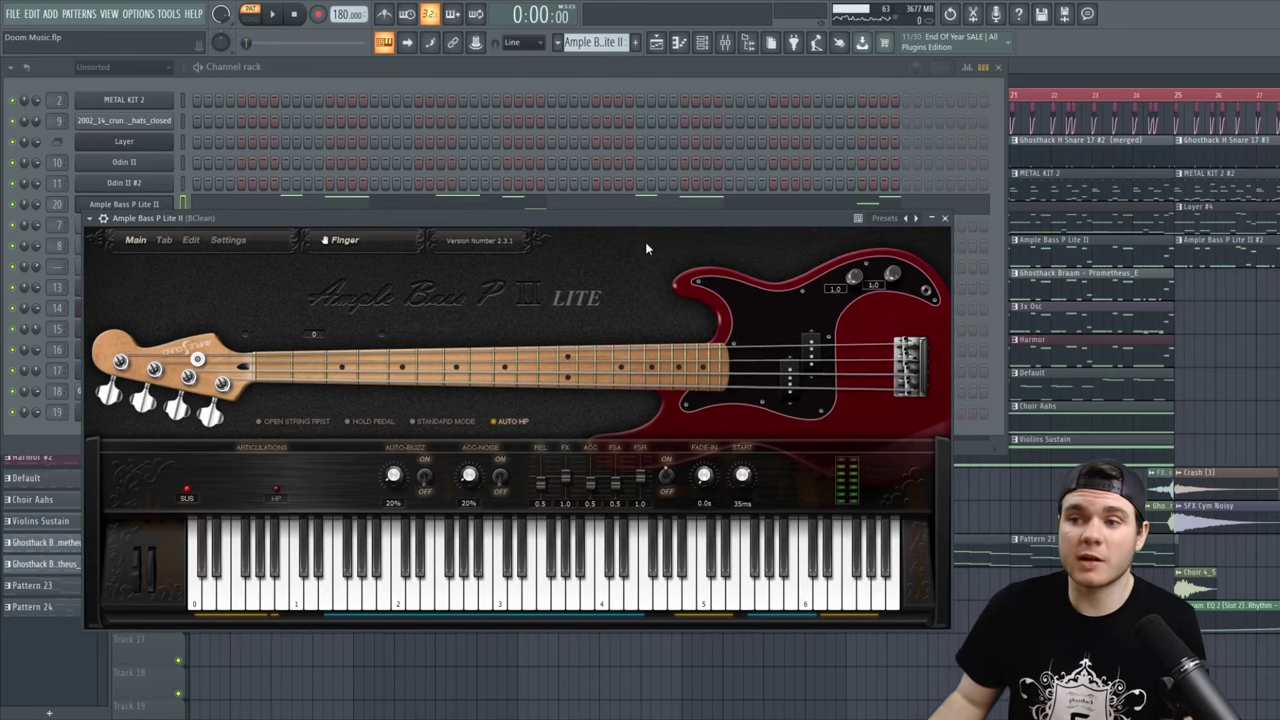
click(945, 219)
Play the bass line while viewing it in the piano roll, then bring up the Mixer
key(space)
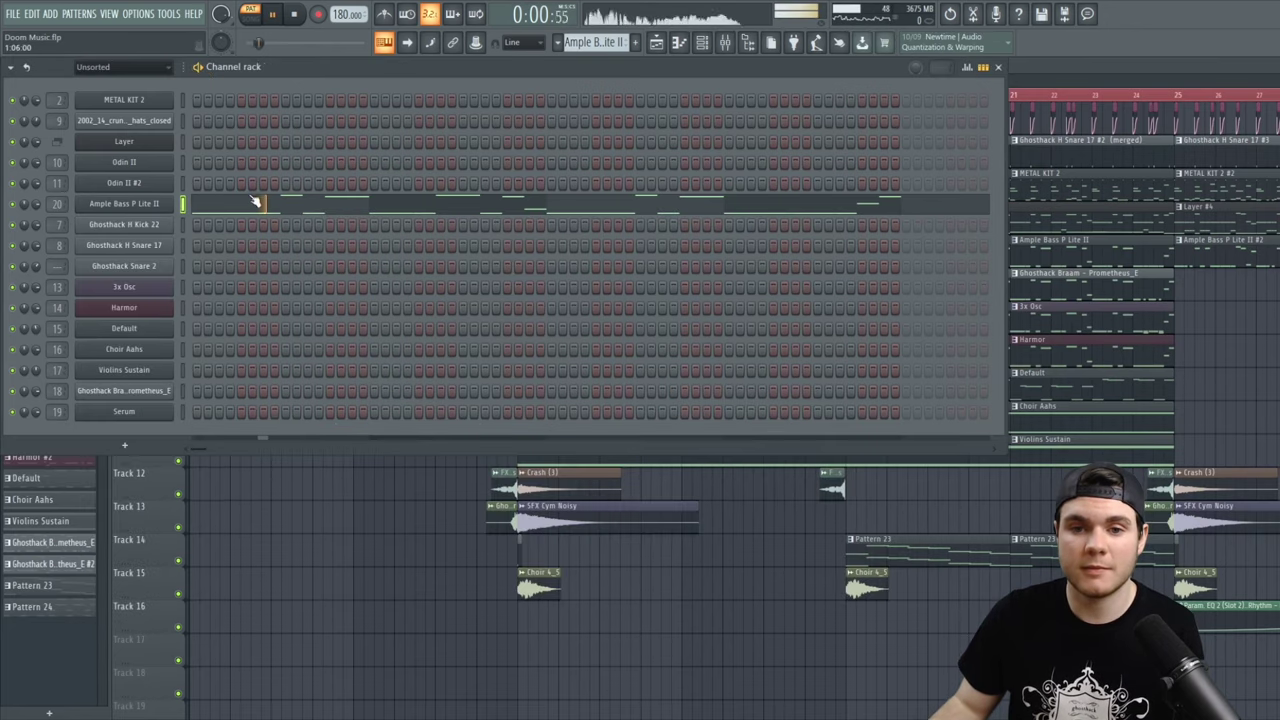
click(257, 203)
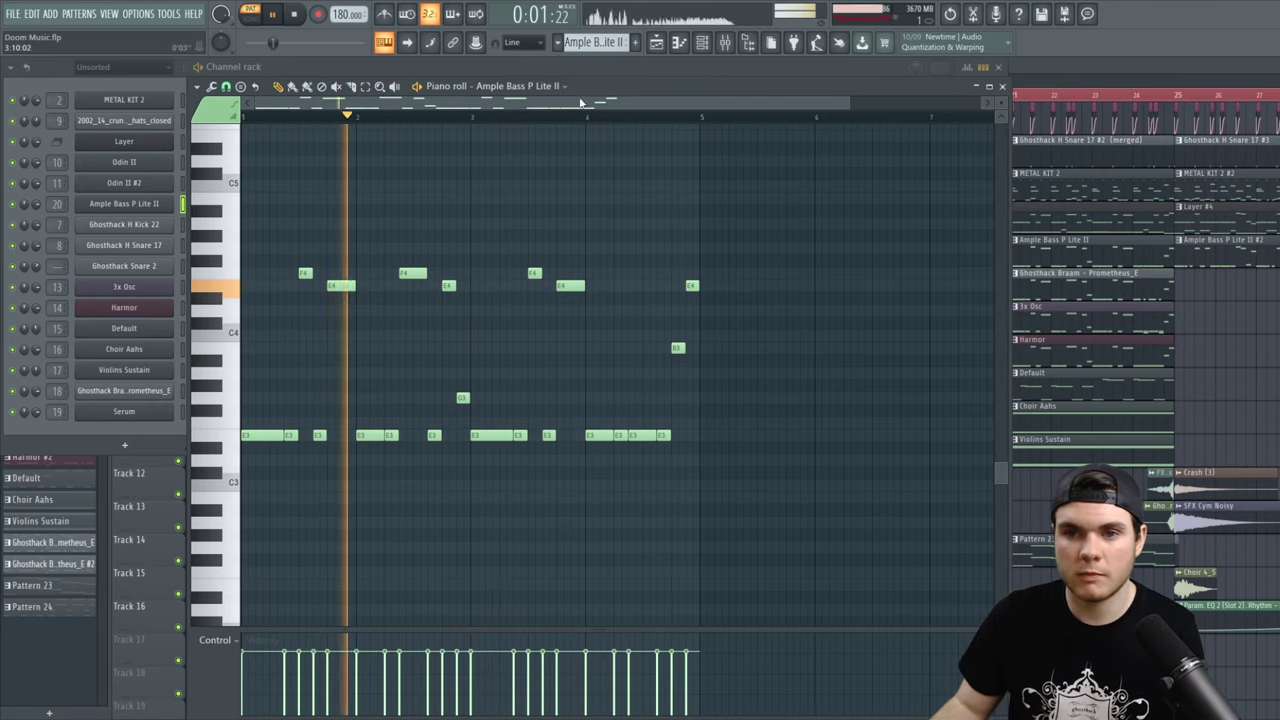
key(space)
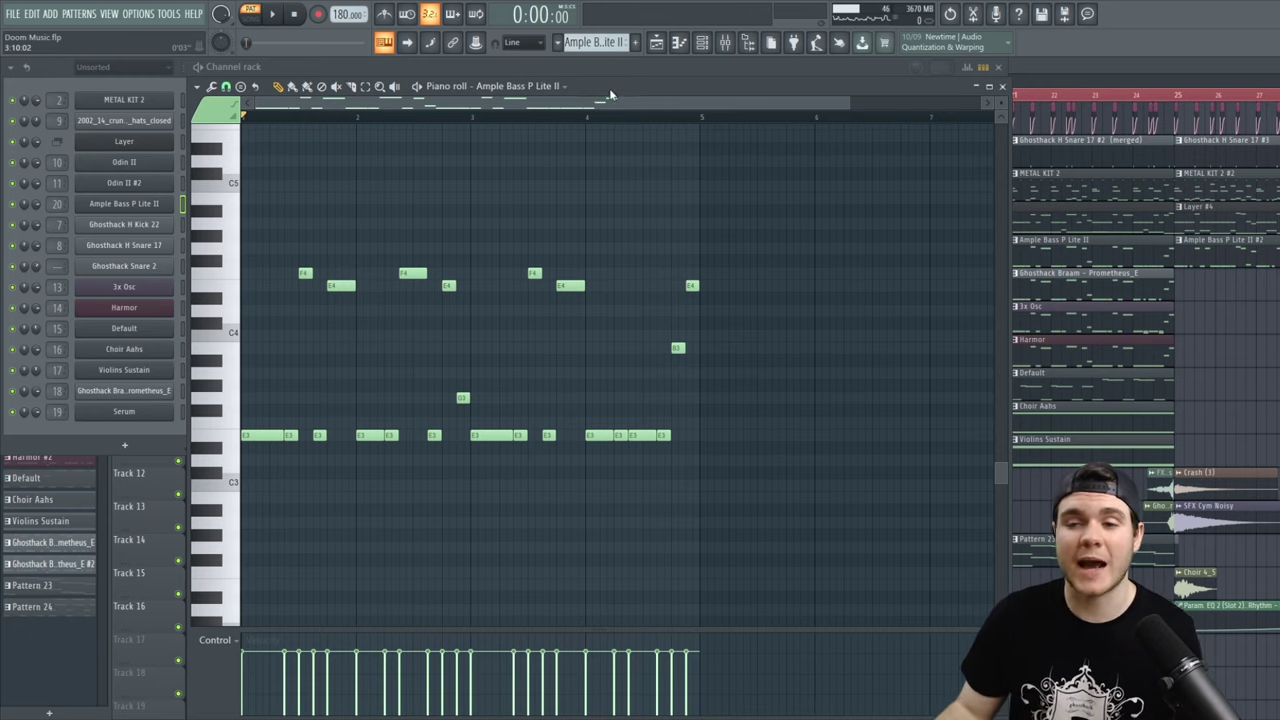
click(1002, 86)
key(F9)
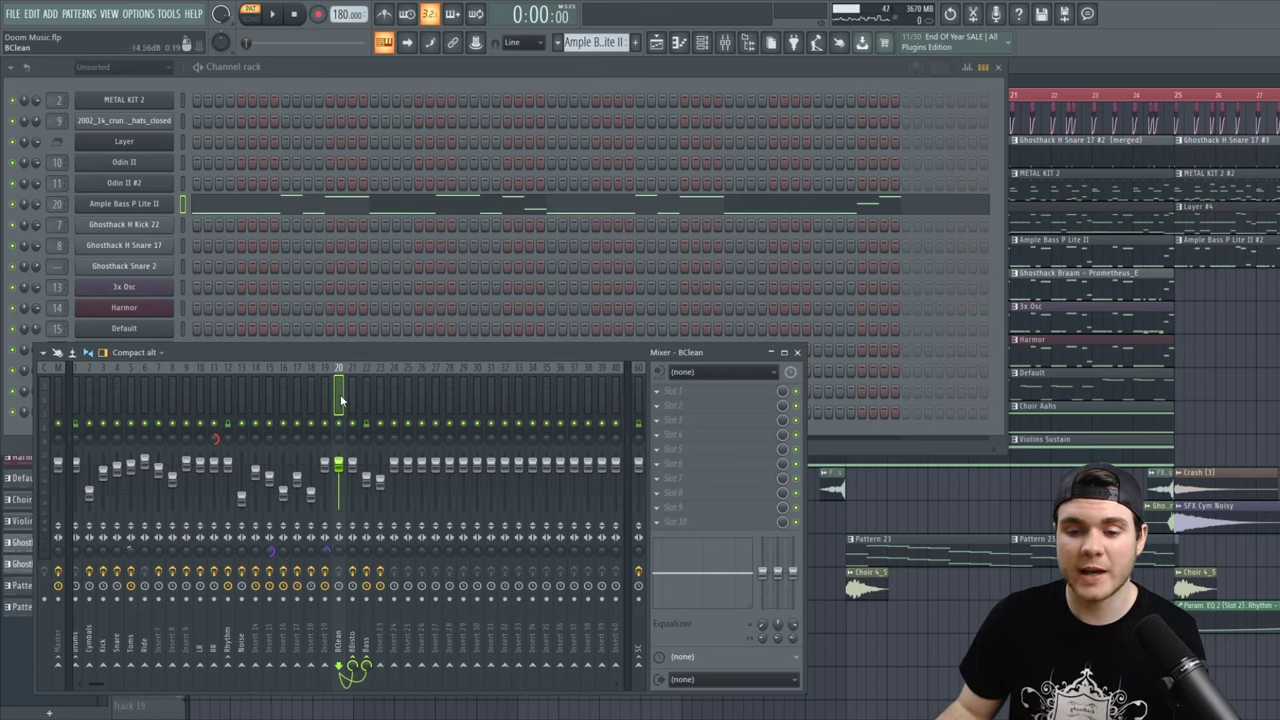
Select the Bass mixer track and listen through its Fruity parametric EQ 2 curve
click(364, 393)
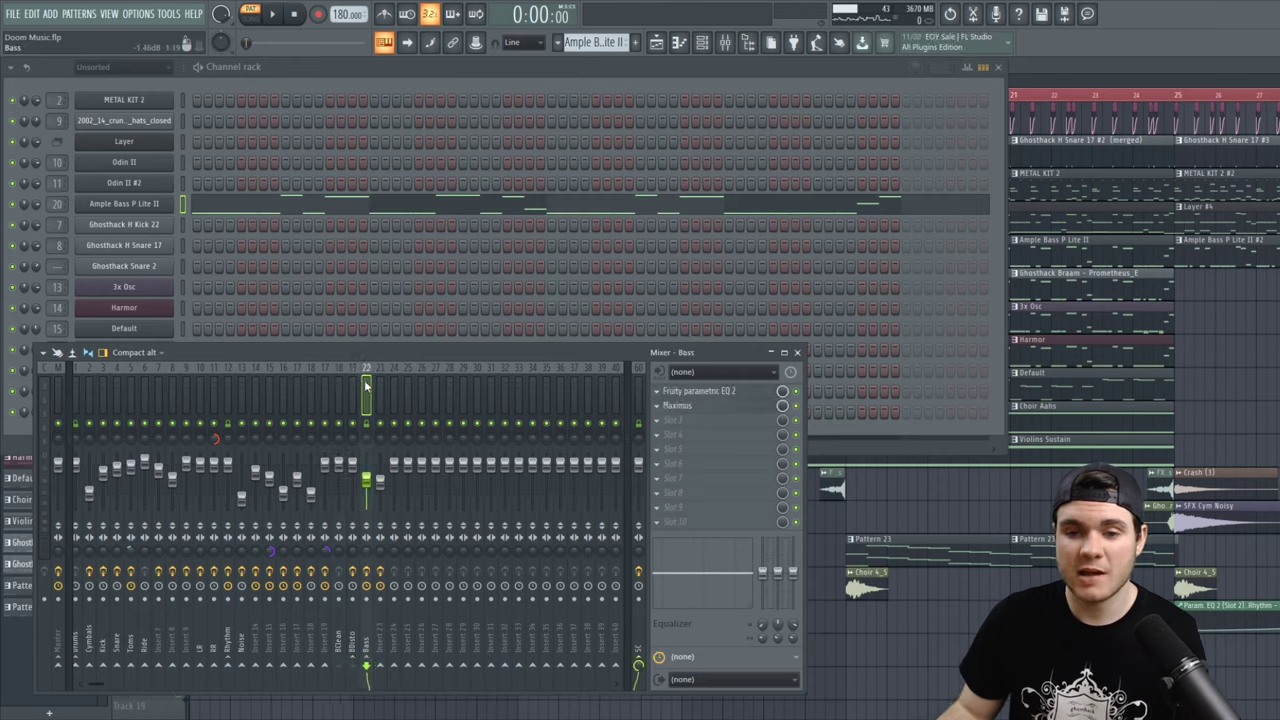
click(341, 385)
click(365, 388)
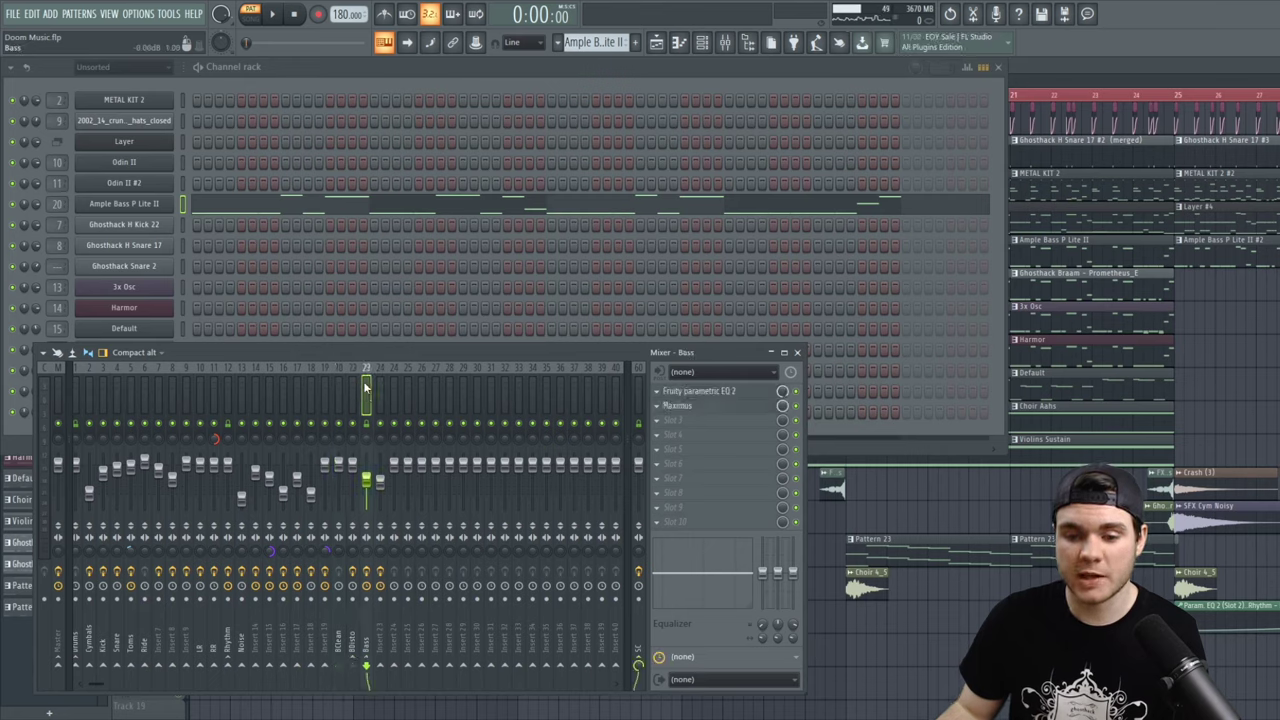
click(699, 391)
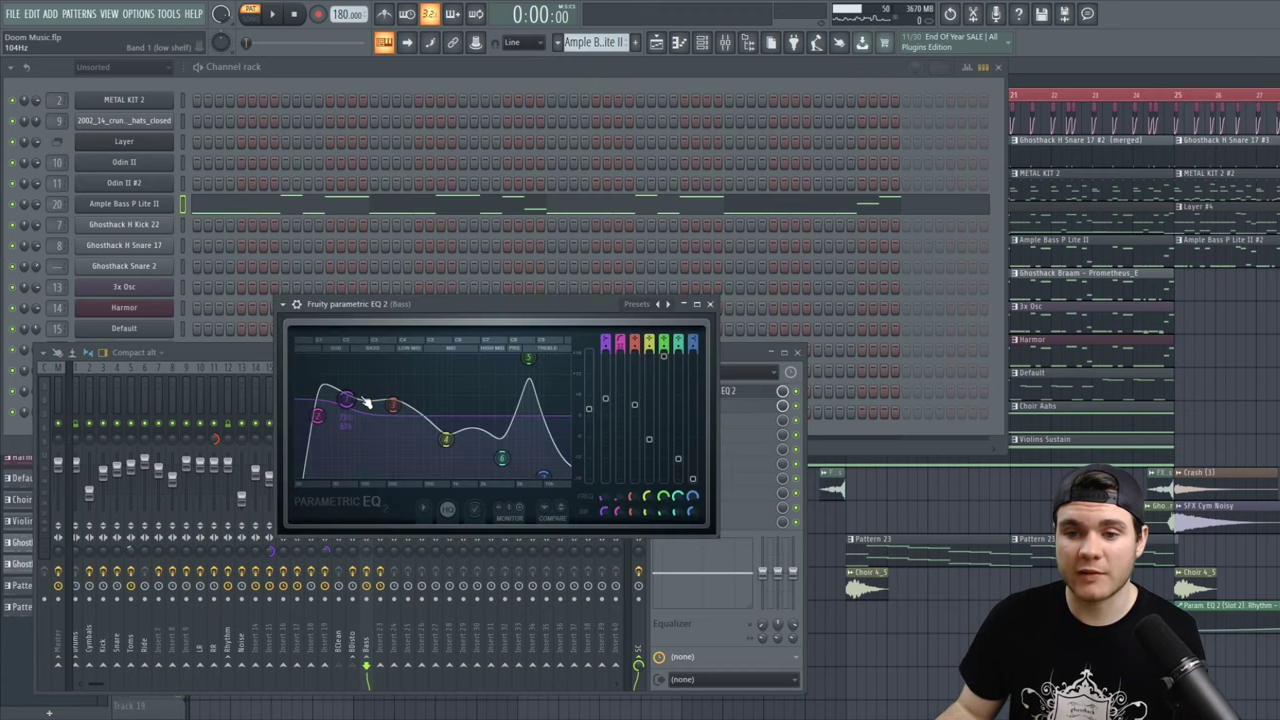
key(space)
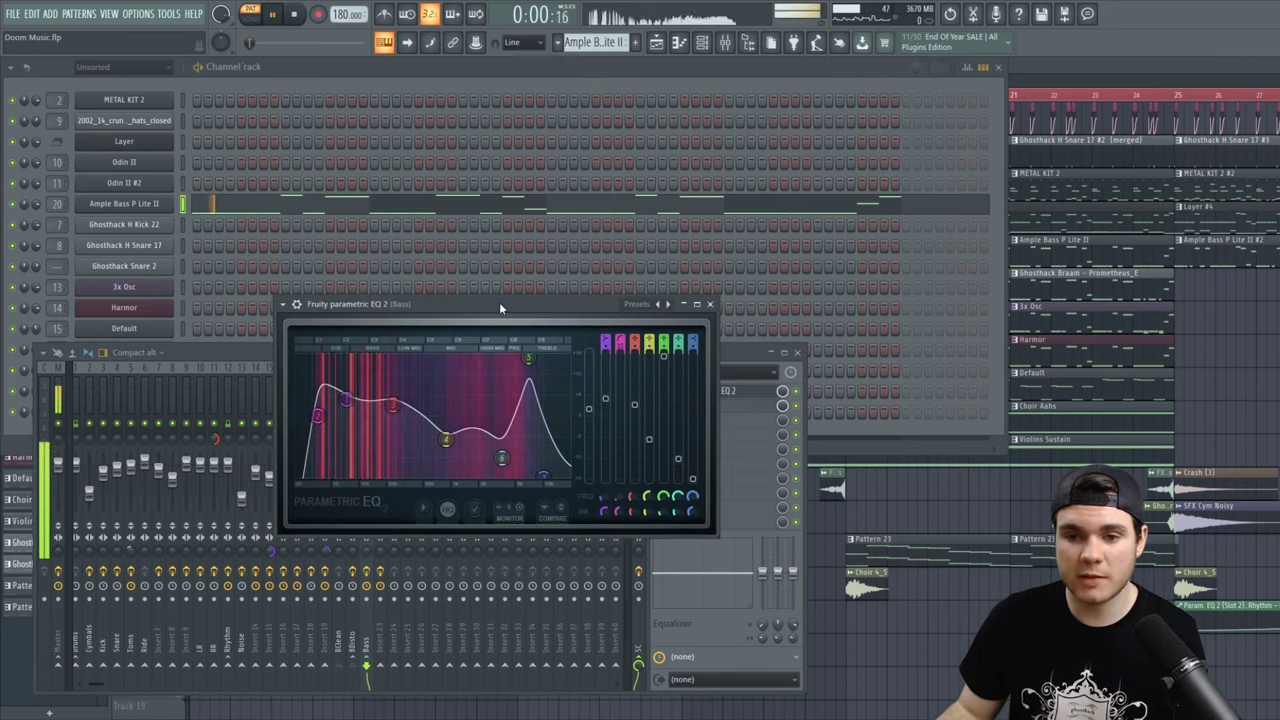
key(space)
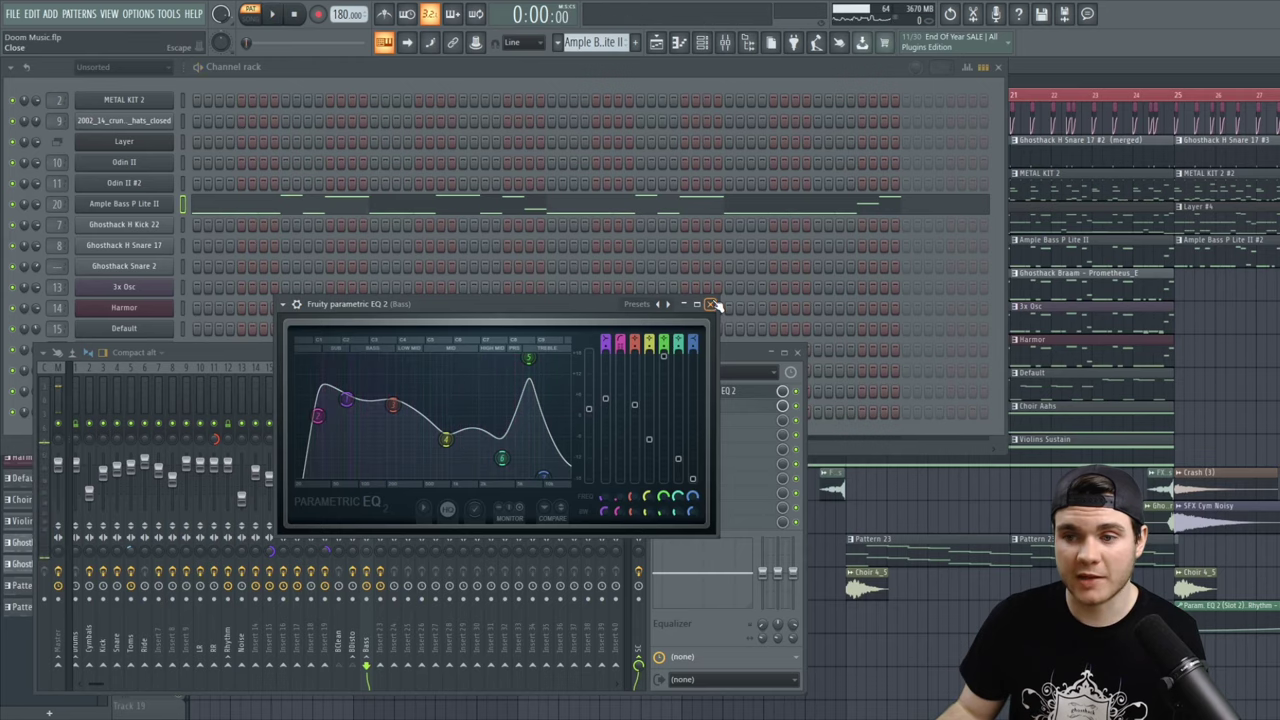
click(710, 303)
View the Bass track's Maximus master and LOW bands during playback, then select BDisto
click(690, 406)
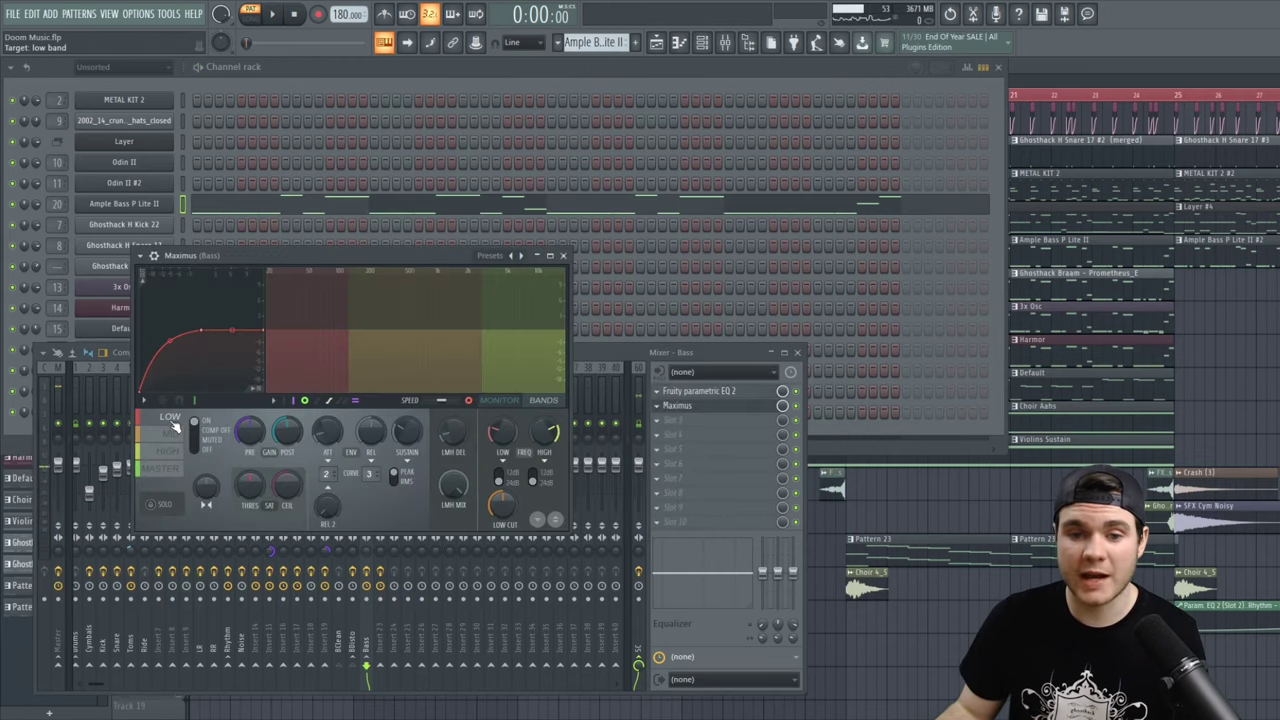
click(172, 469)
click(172, 466)
key(space)
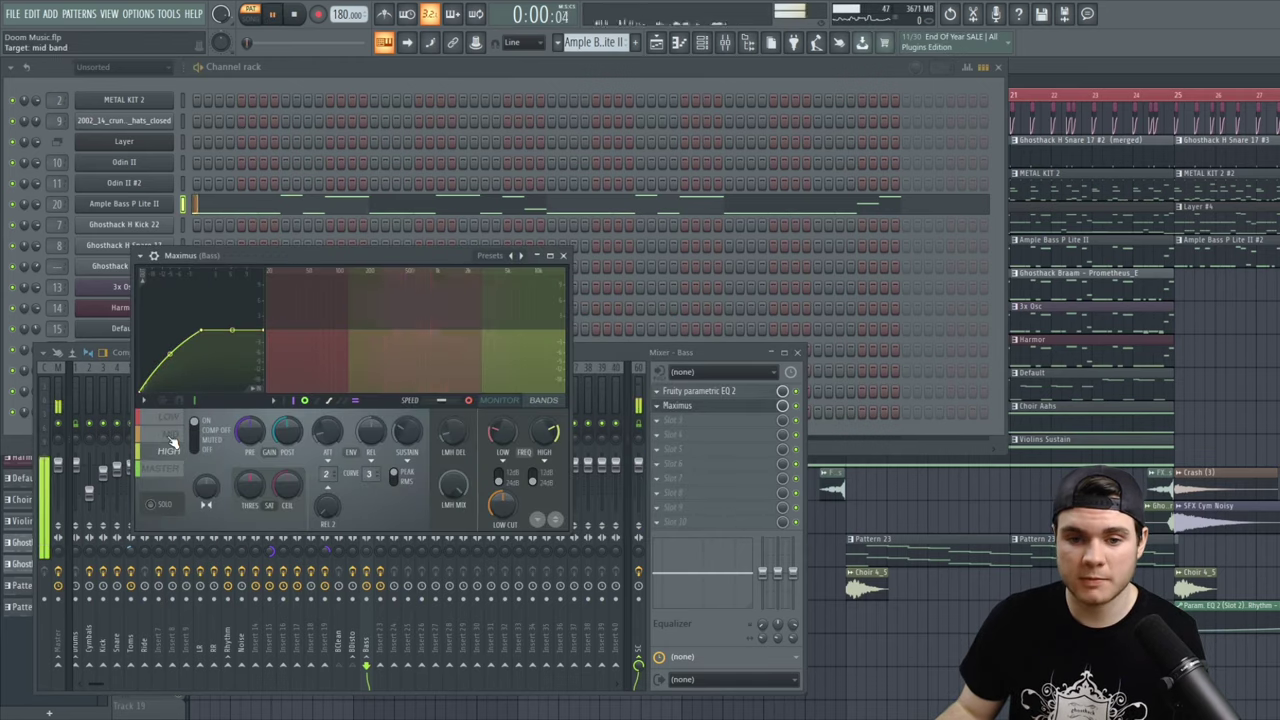
click(563, 255)
click(352, 400)
key(space)
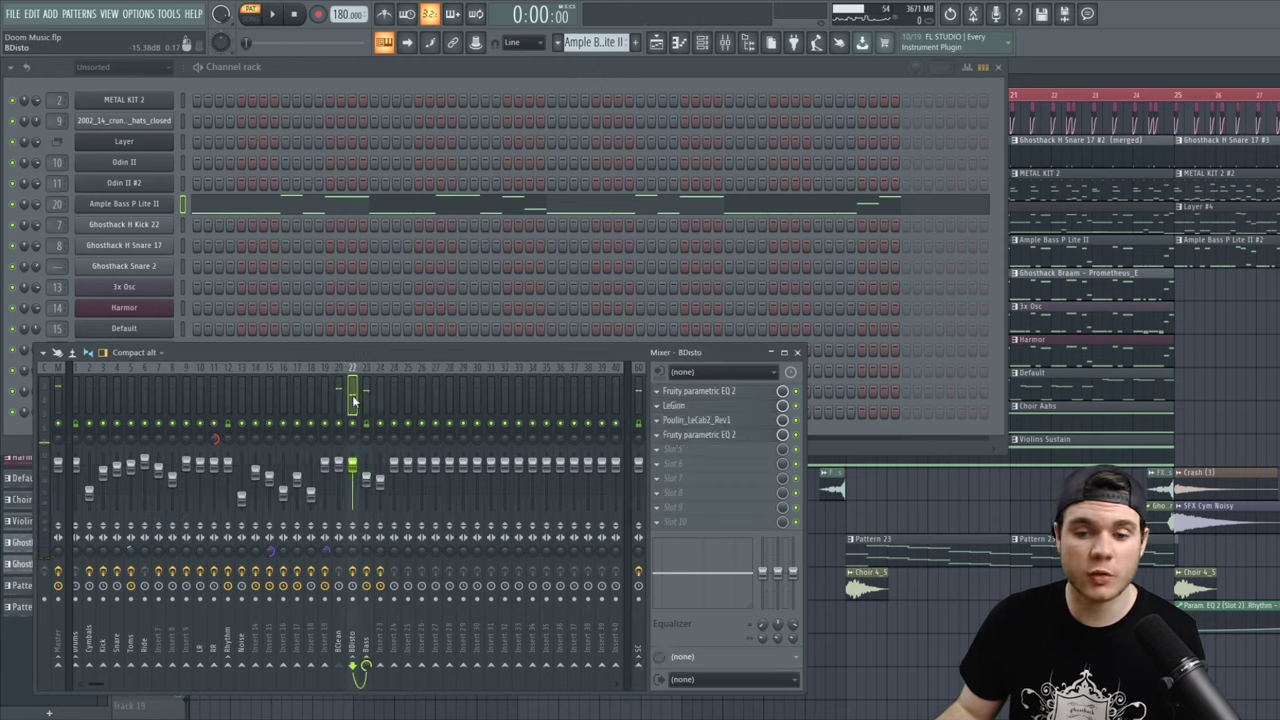
Check the BDisto insert's parametric EQ and LeGion amp plugins
click(718, 391)
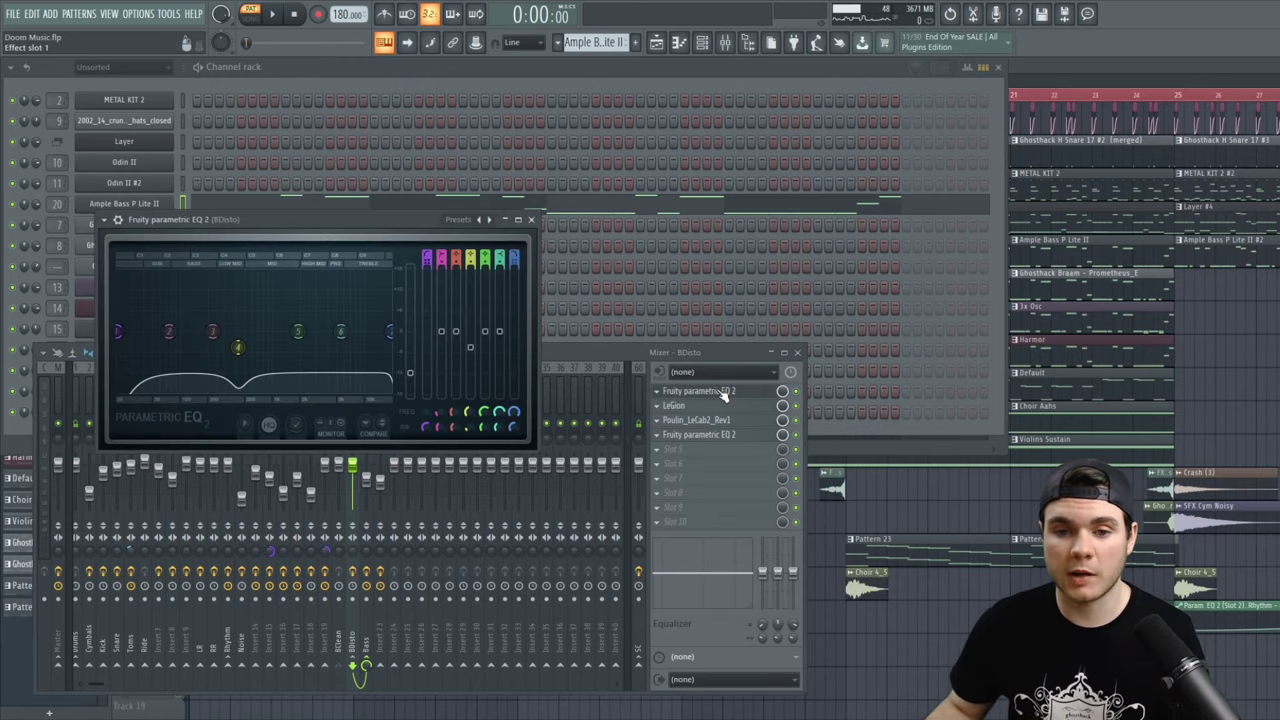
click(724, 395)
click(710, 406)
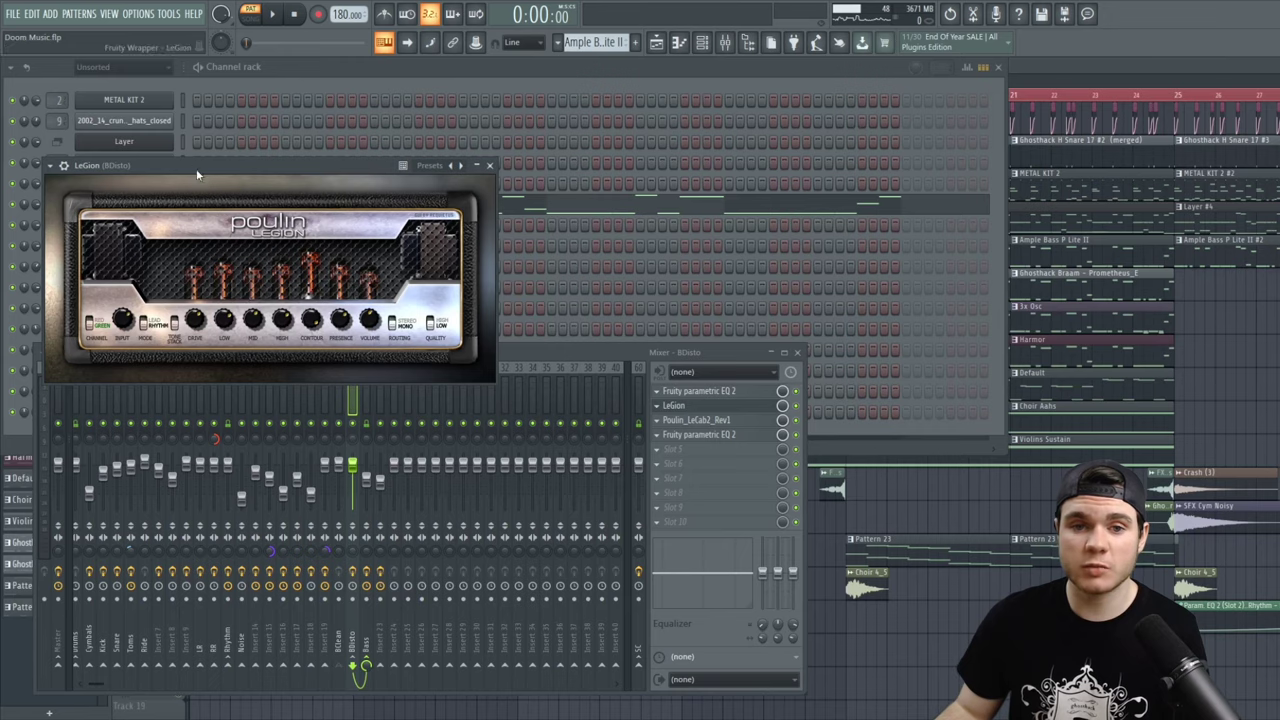
drag(191, 170, 222, 184)
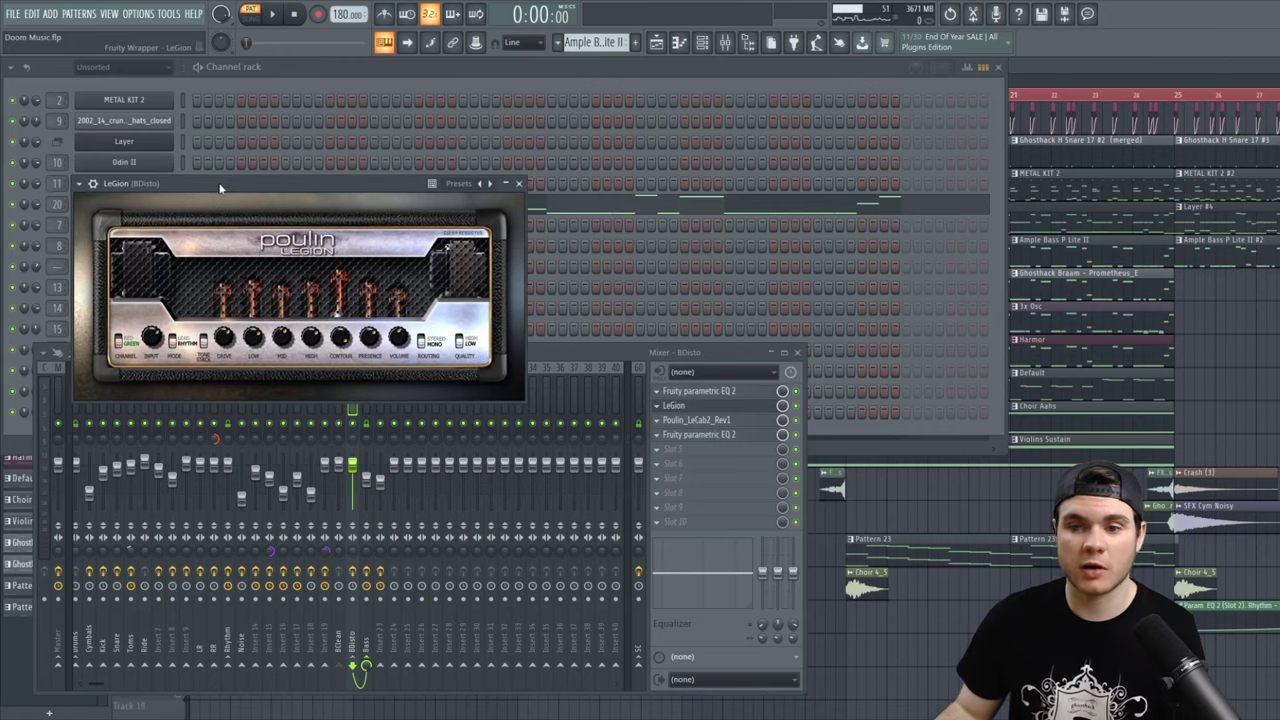
click(678, 406)
Review the BDisto LeCab2 cabinet, then open and close its second parametric EQ
click(696, 420)
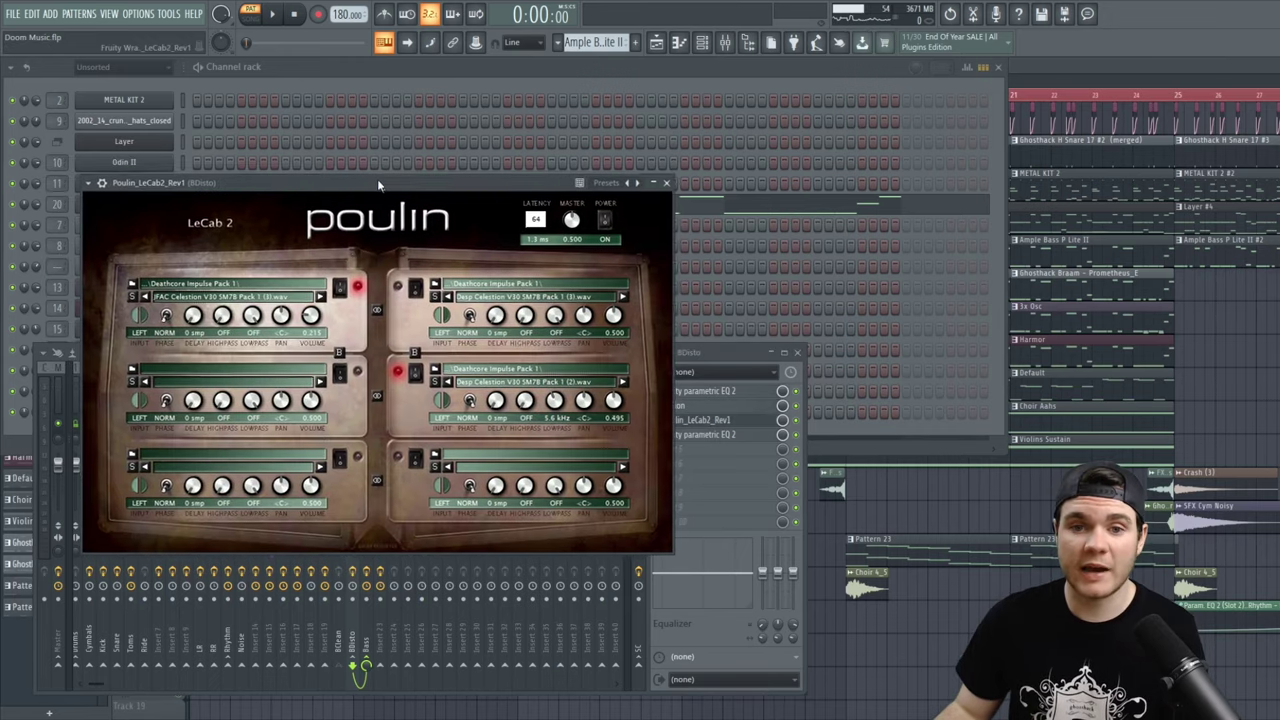
drag(390, 186, 369, 178)
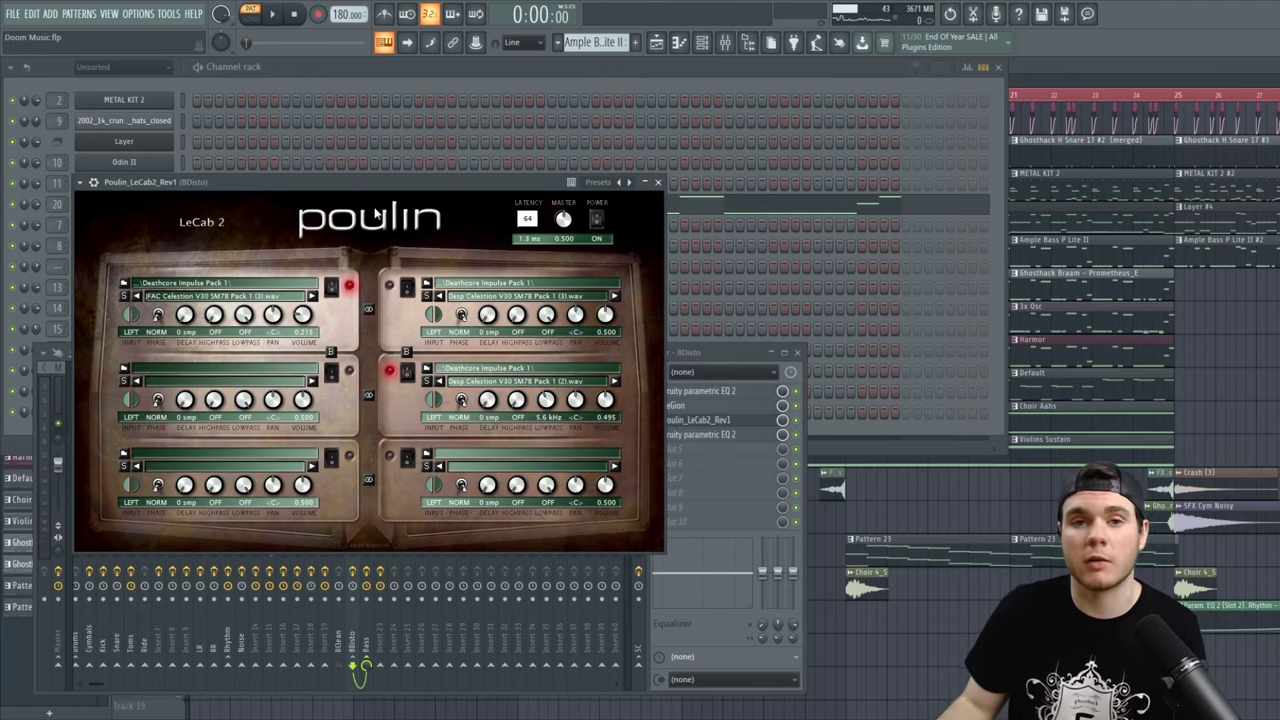
click(657, 182)
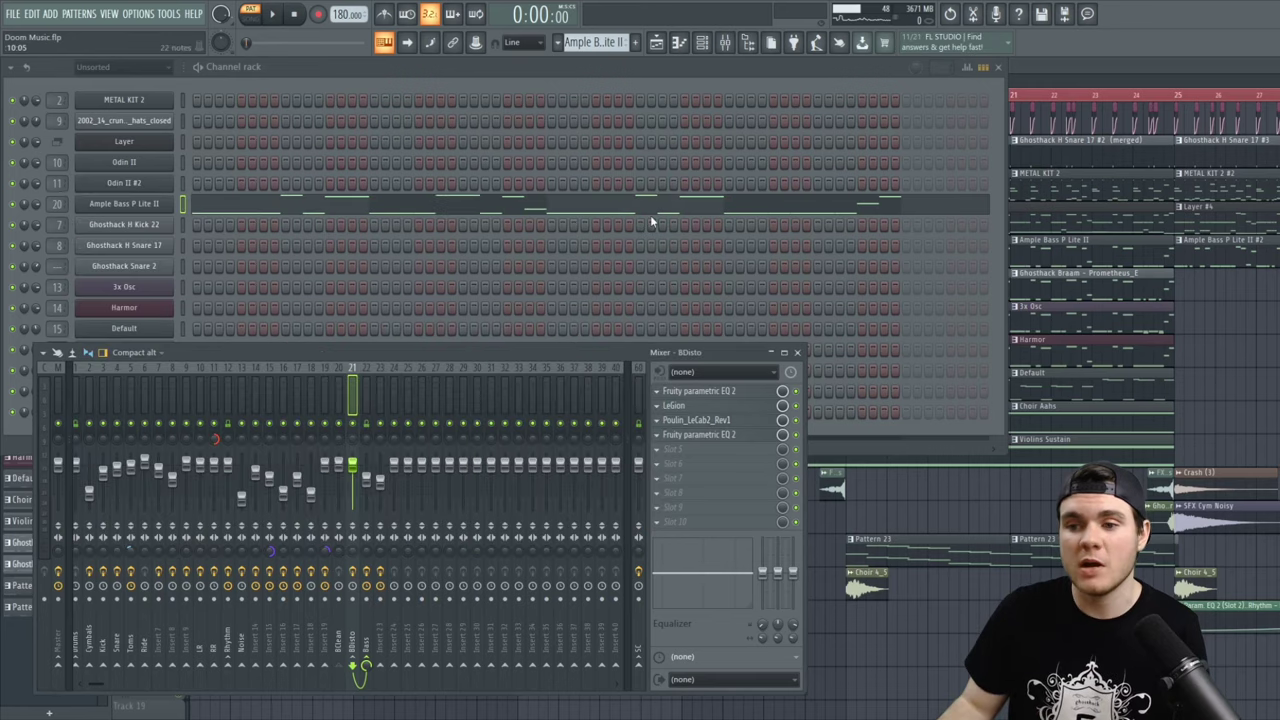
click(698, 435)
click(699, 440)
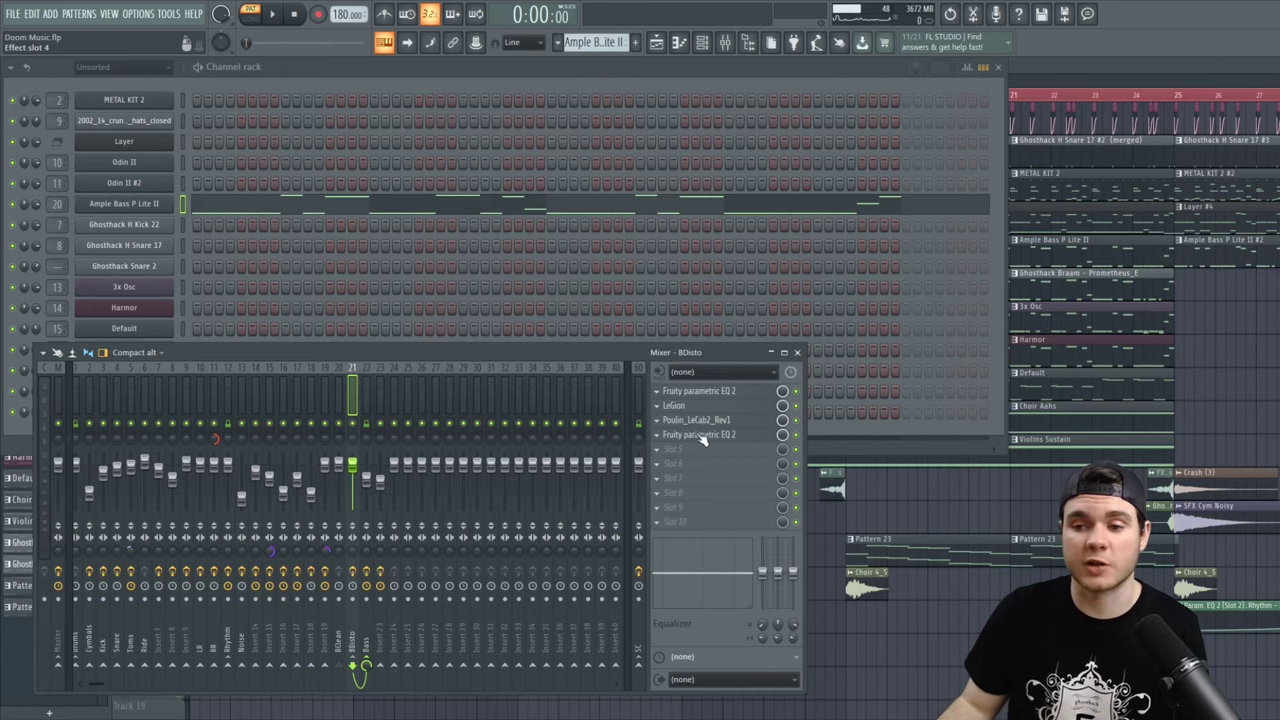
click(705, 437)
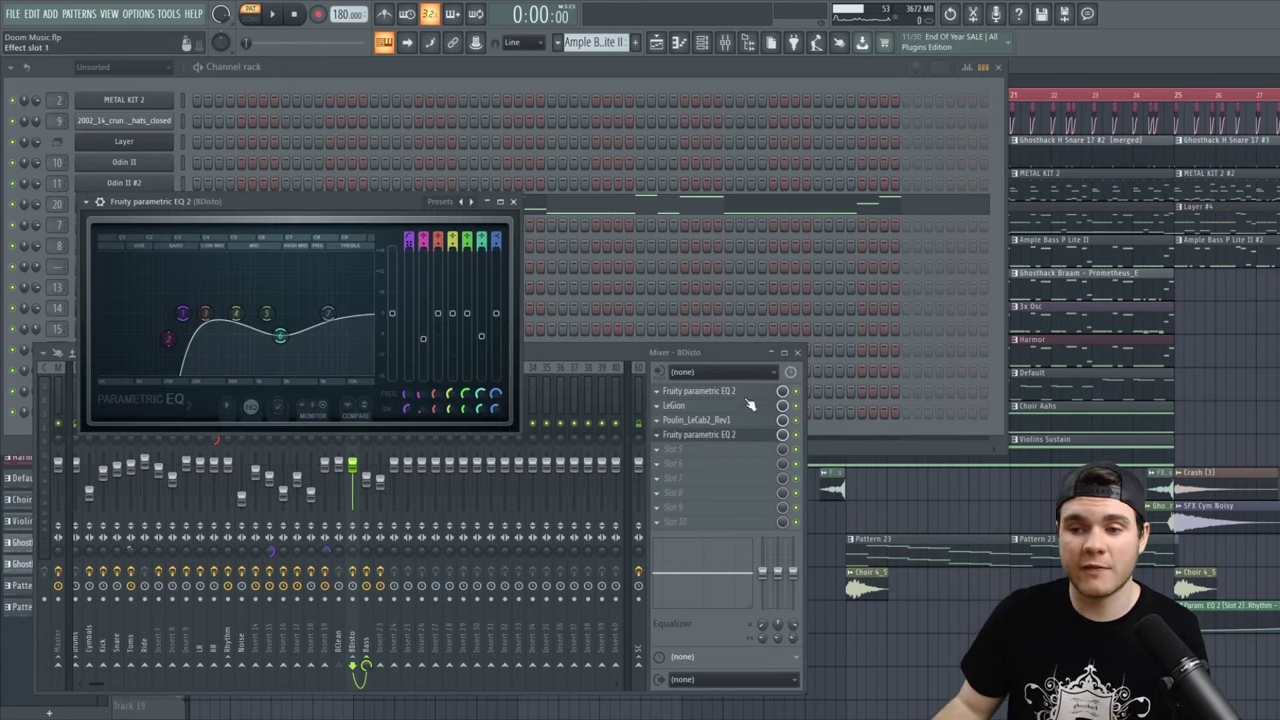
click(716, 437)
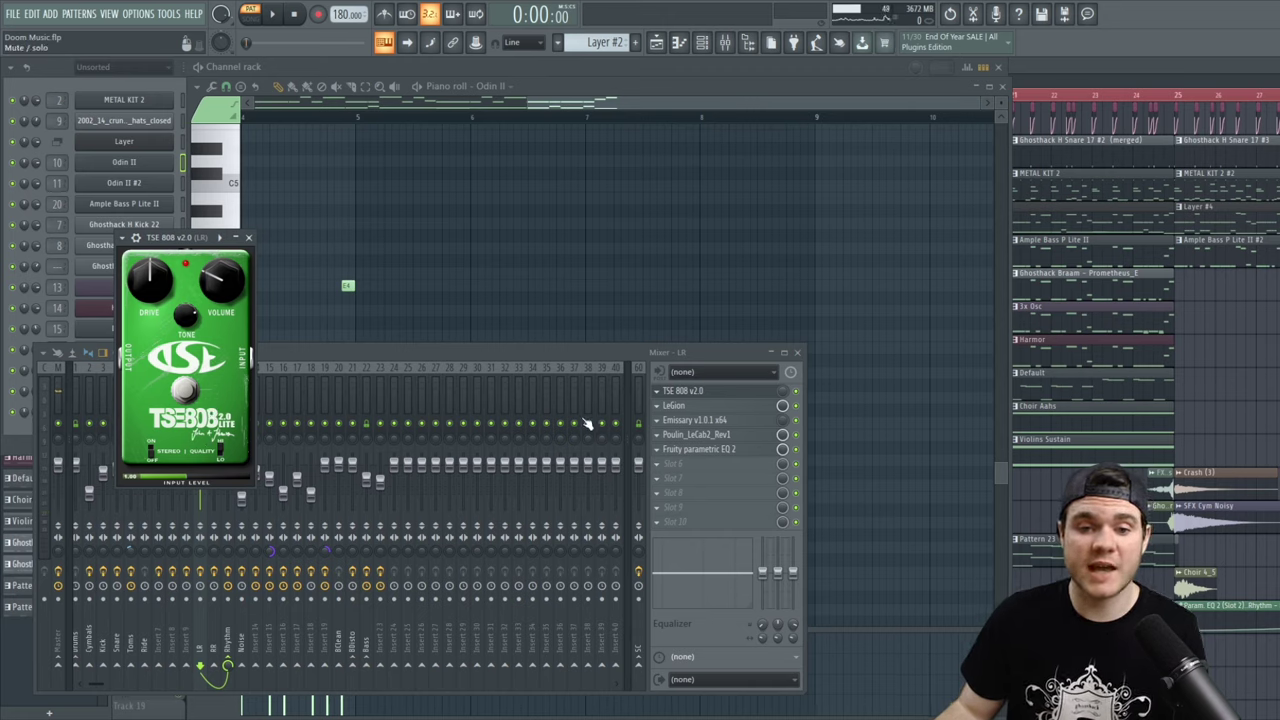
Review the LR insert's LeGion amp, Emissary amp and LeCab2 cabinet plugins
click(698, 405)
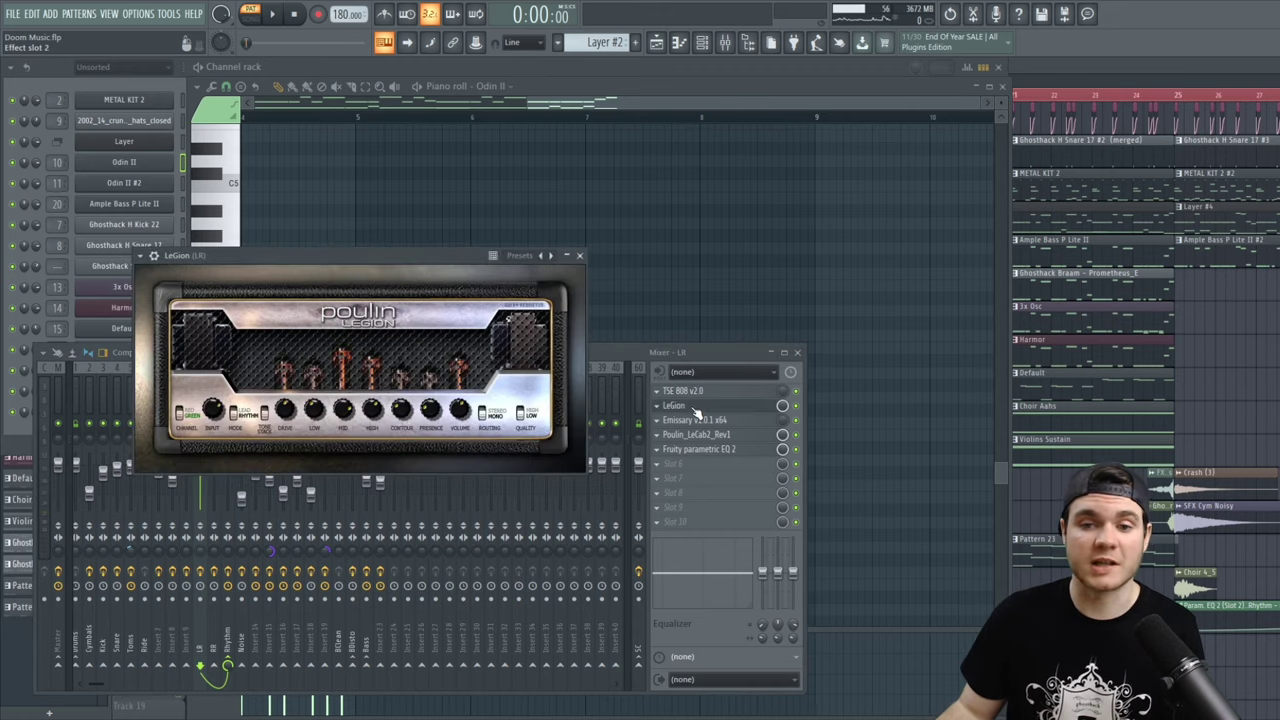
click(709, 420)
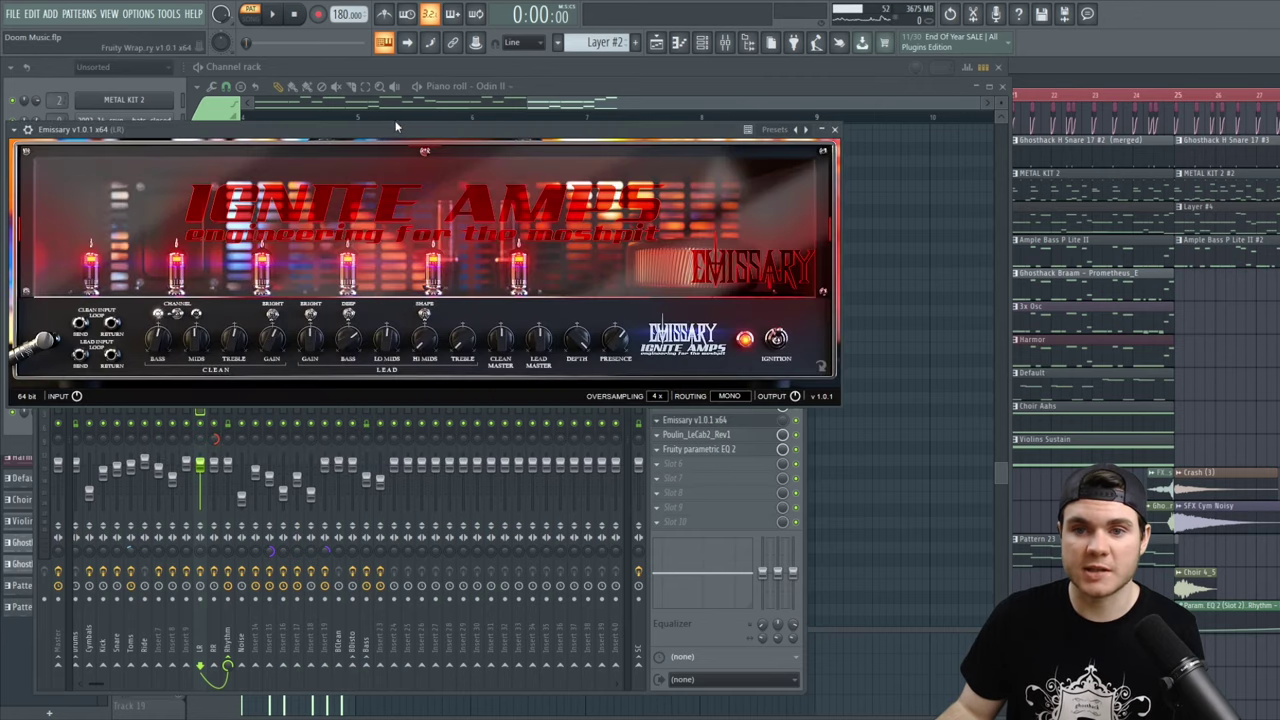
drag(390, 125, 414, 141)
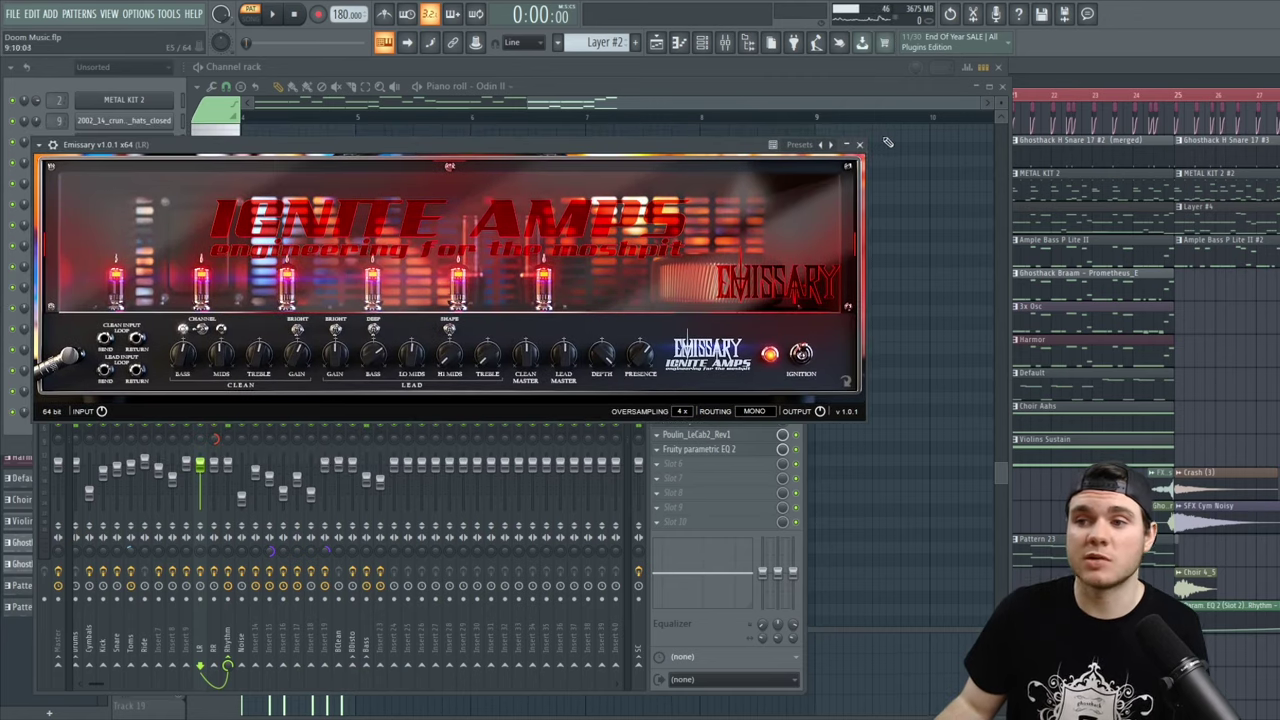
click(858, 144)
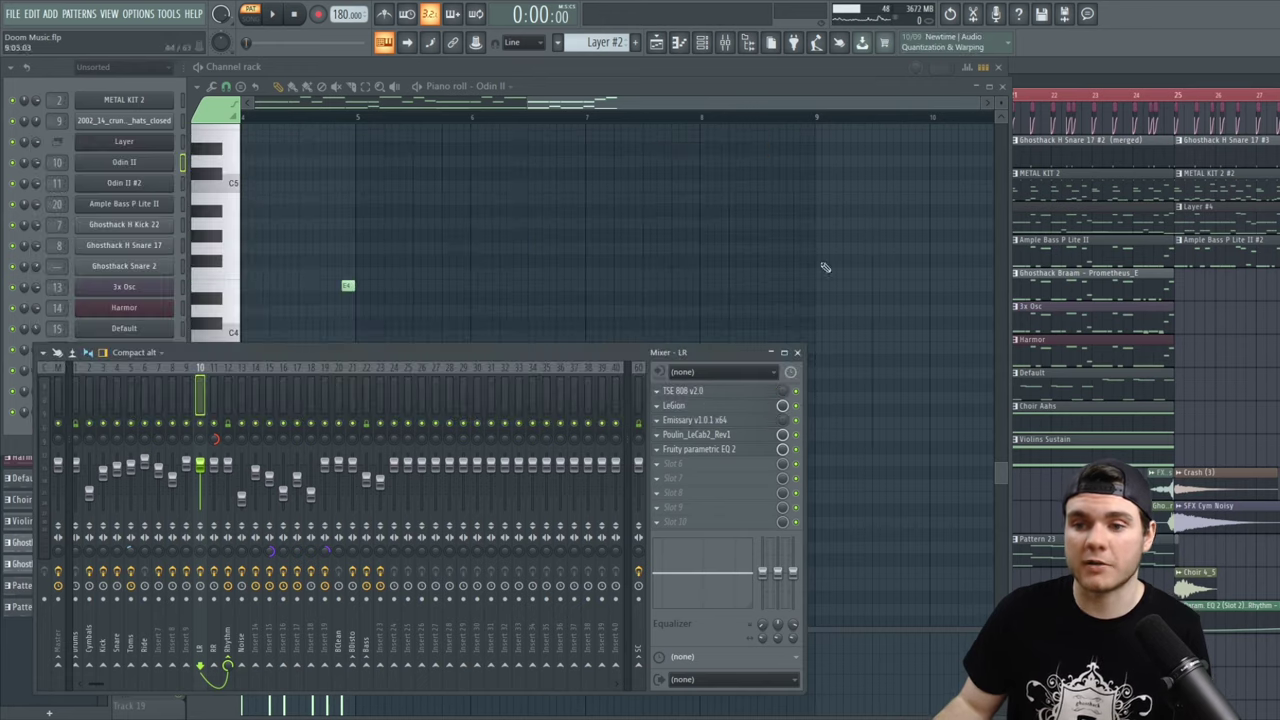
click(706, 435)
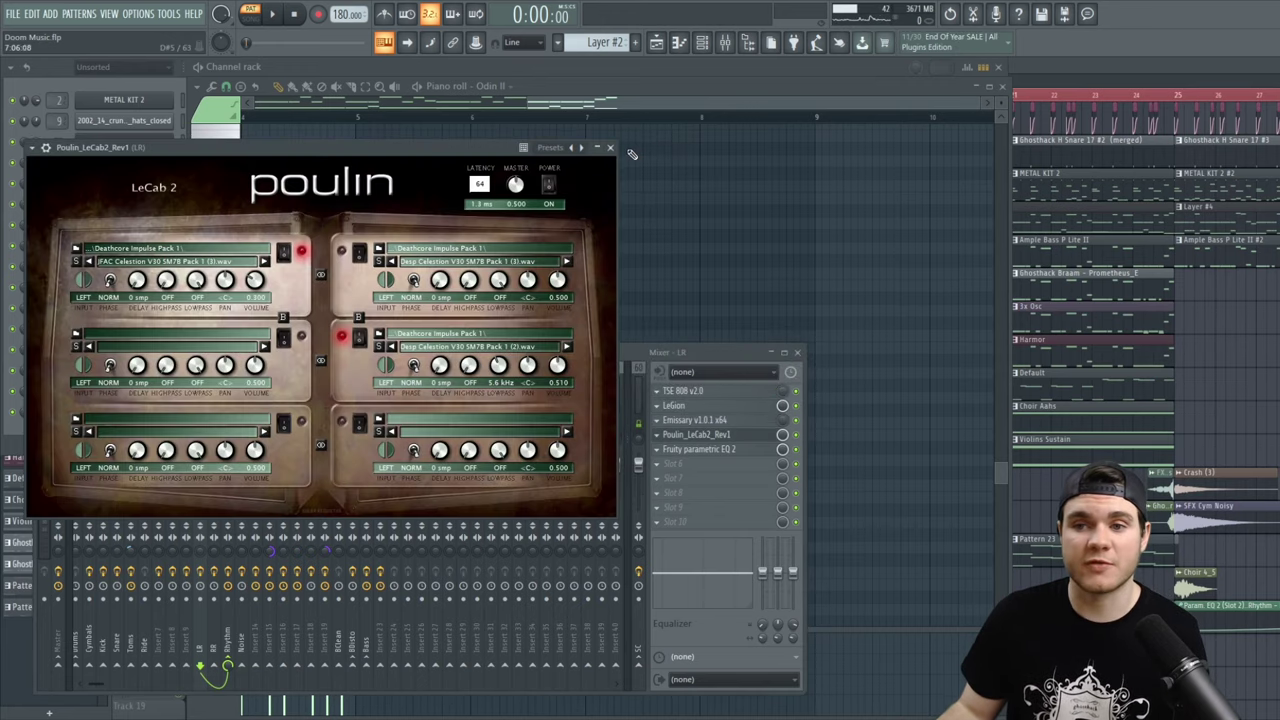
click(610, 147)
Play the song with the LR parametric EQ open, then switch to the Rhythm insert
click(698, 452)
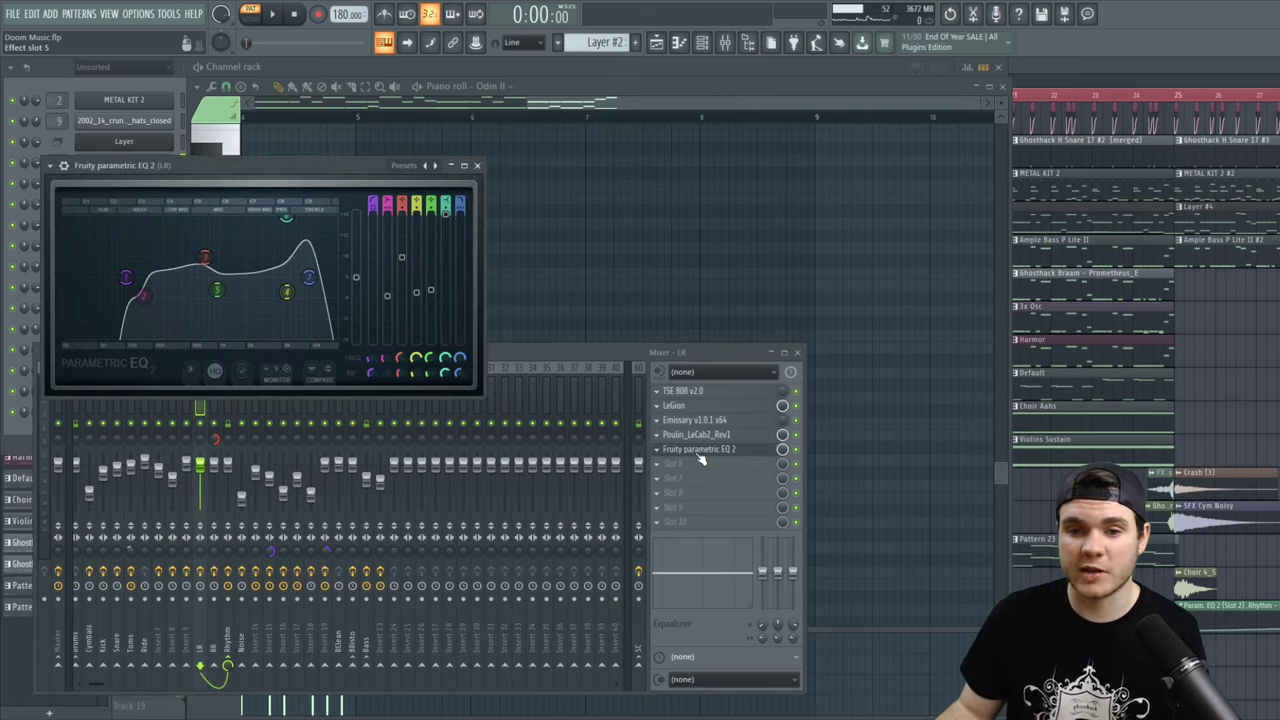
key(space)
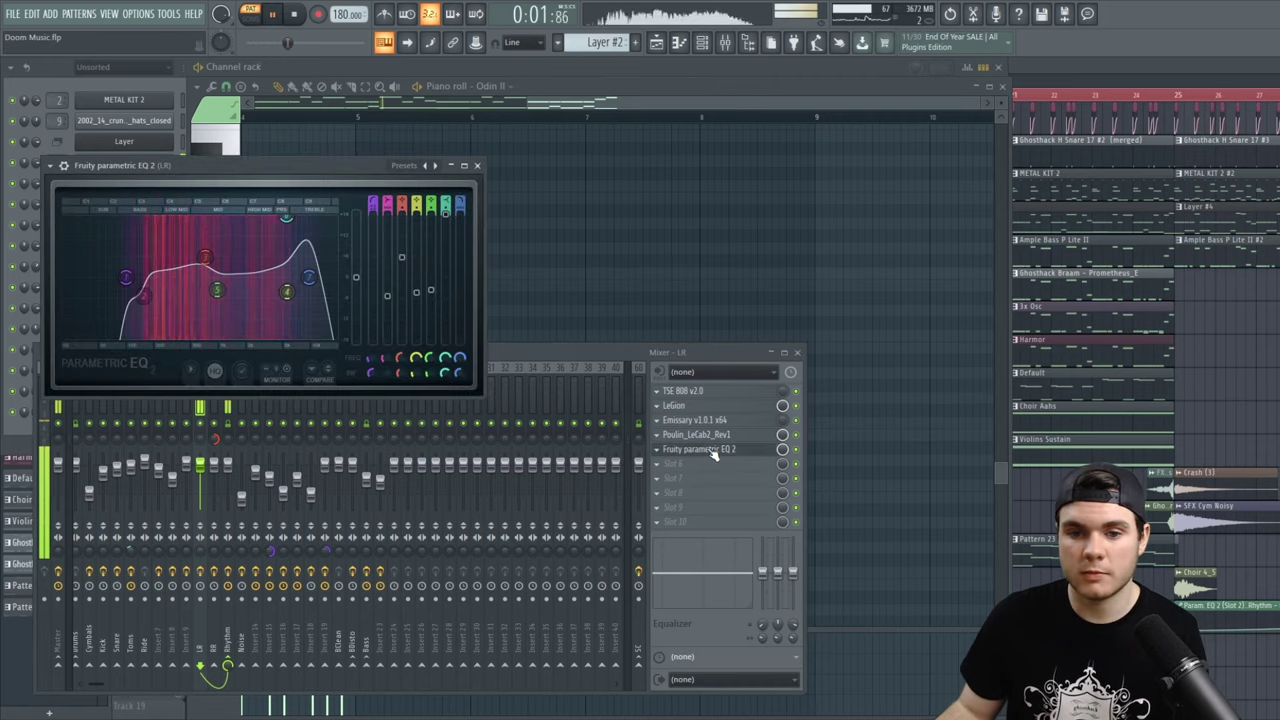
click(698, 450)
key(space)
click(228, 395)
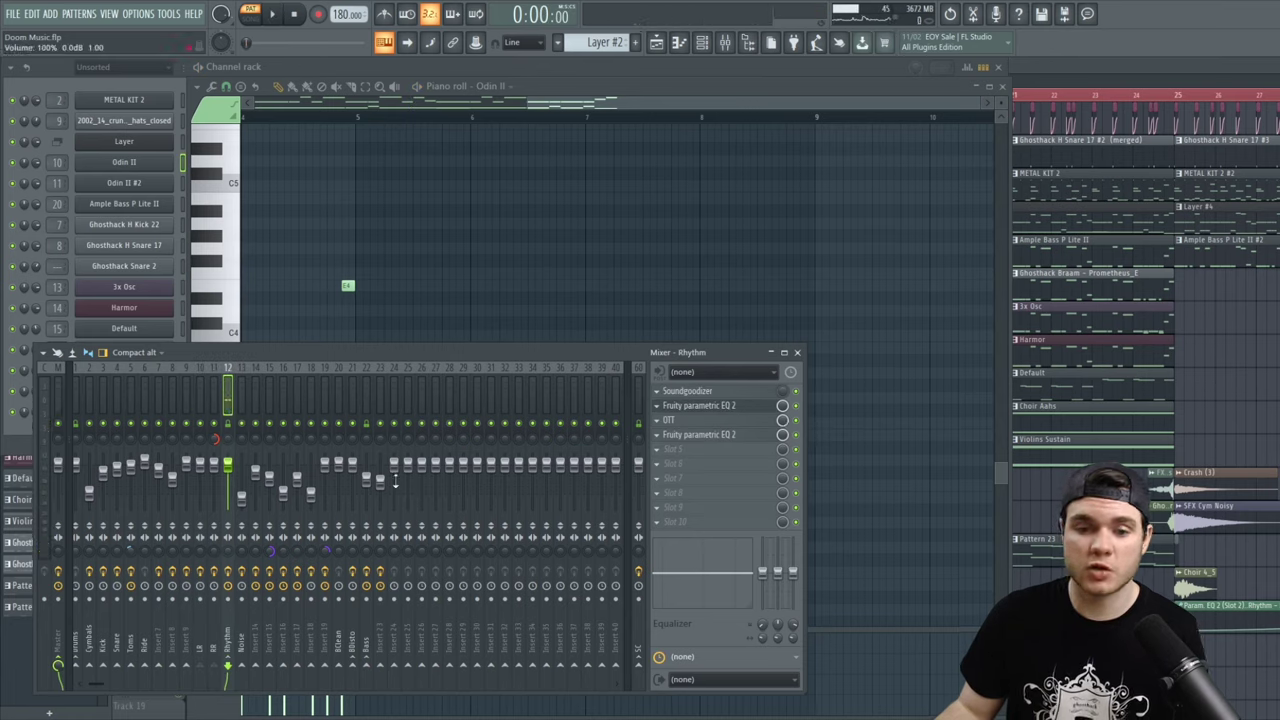
Check the Rhythm insert's Soundgoodizer, first parametric EQ and OTT plugins
click(707, 394)
click(708, 394)
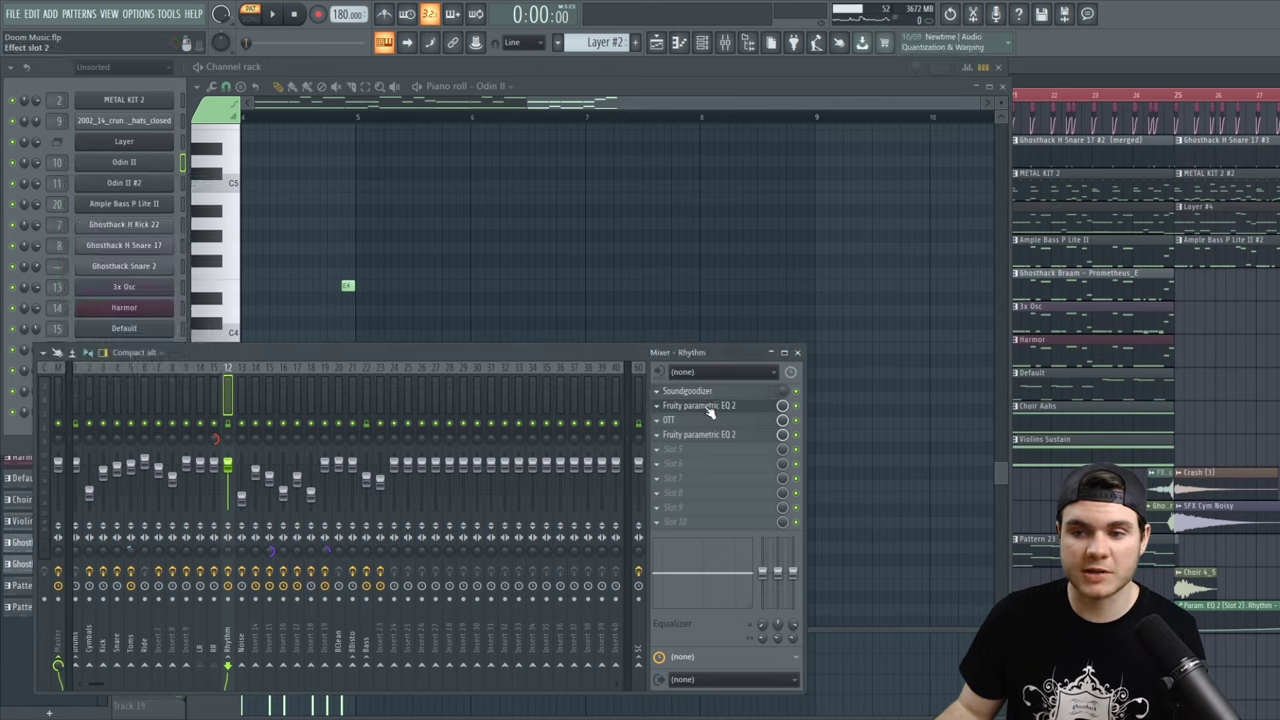
click(708, 407)
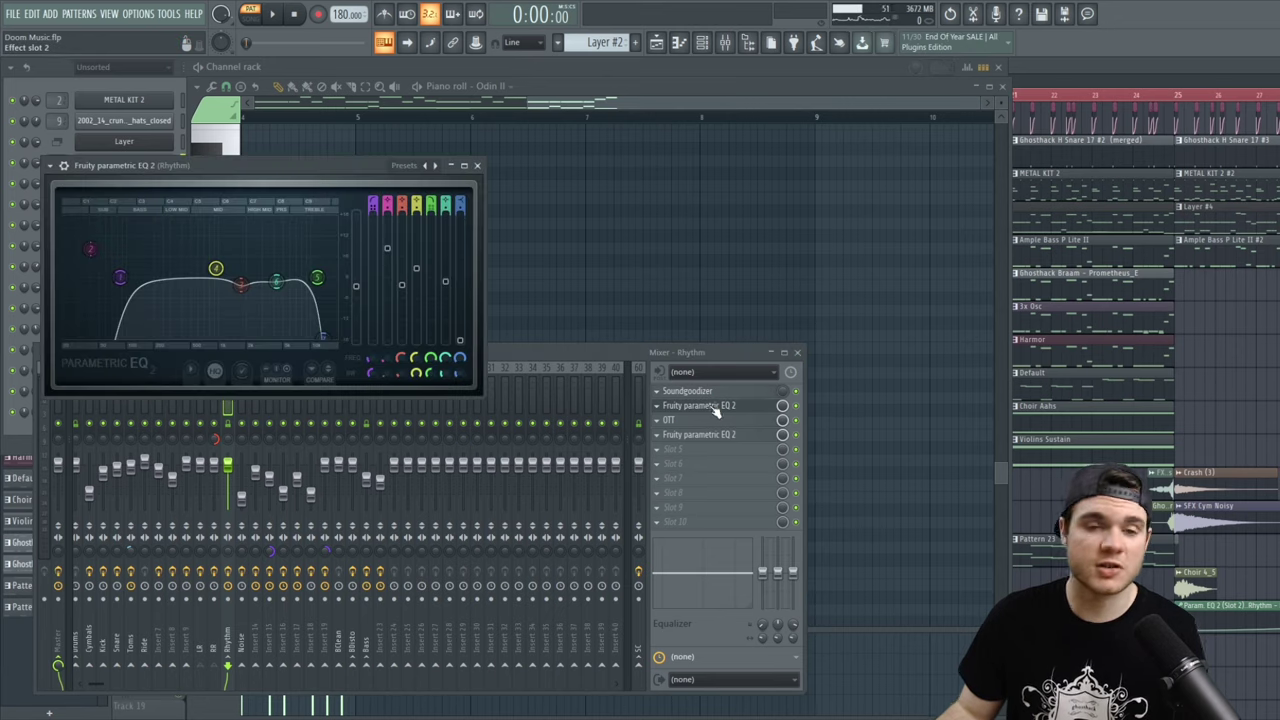
click(714, 408)
click(714, 421)
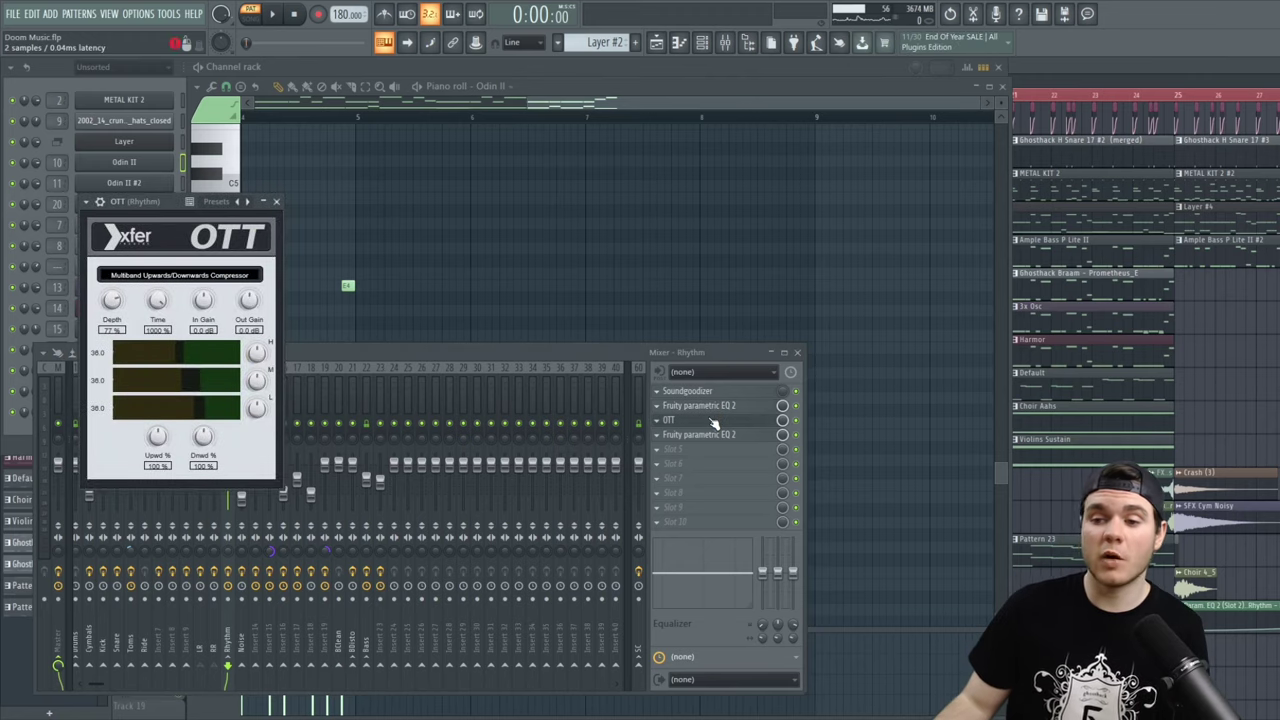
click(714, 421)
Play the song through Rhythm's second EQ, then reposition the Ghosthack Braam sampler window
click(709, 436)
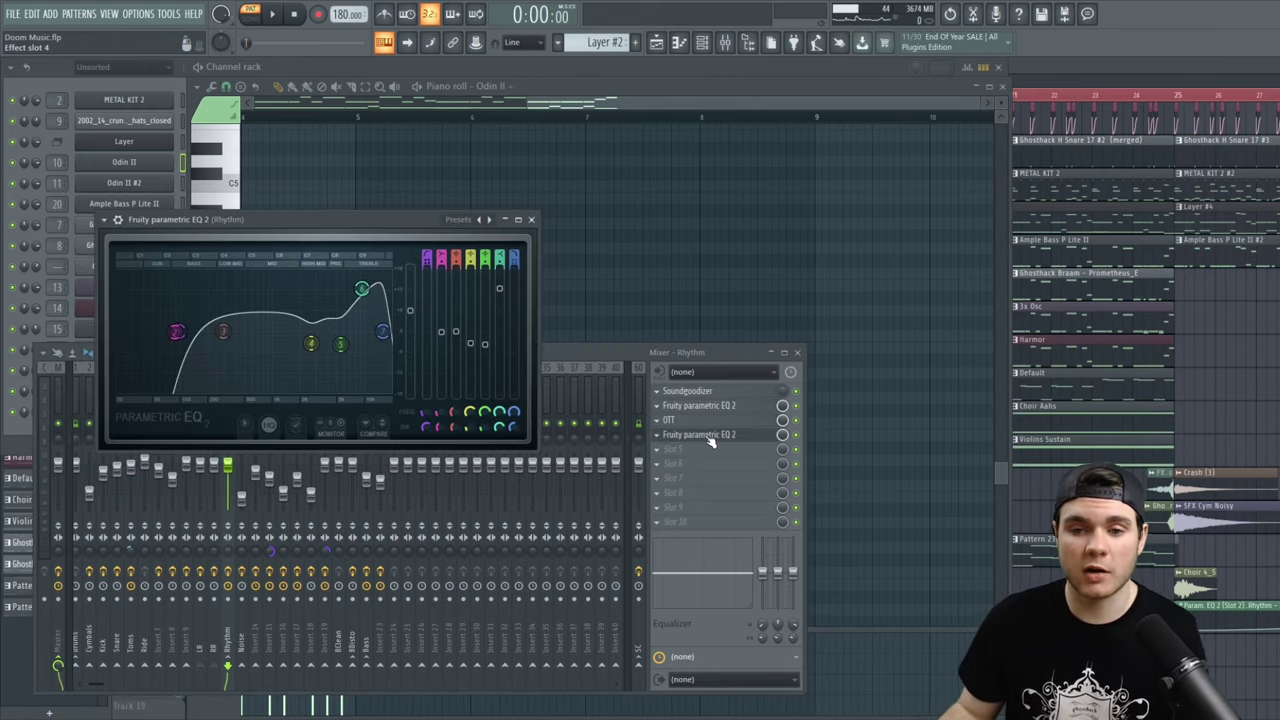
key(space)
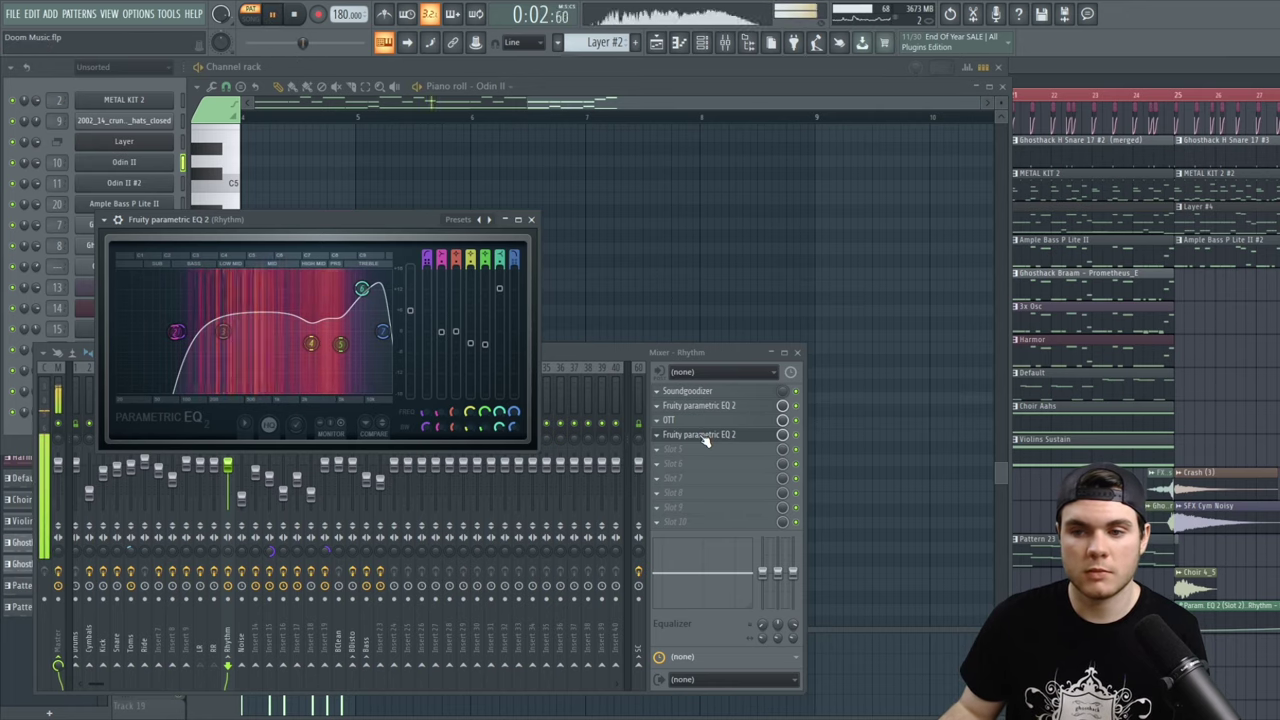
key(space)
click(705, 436)
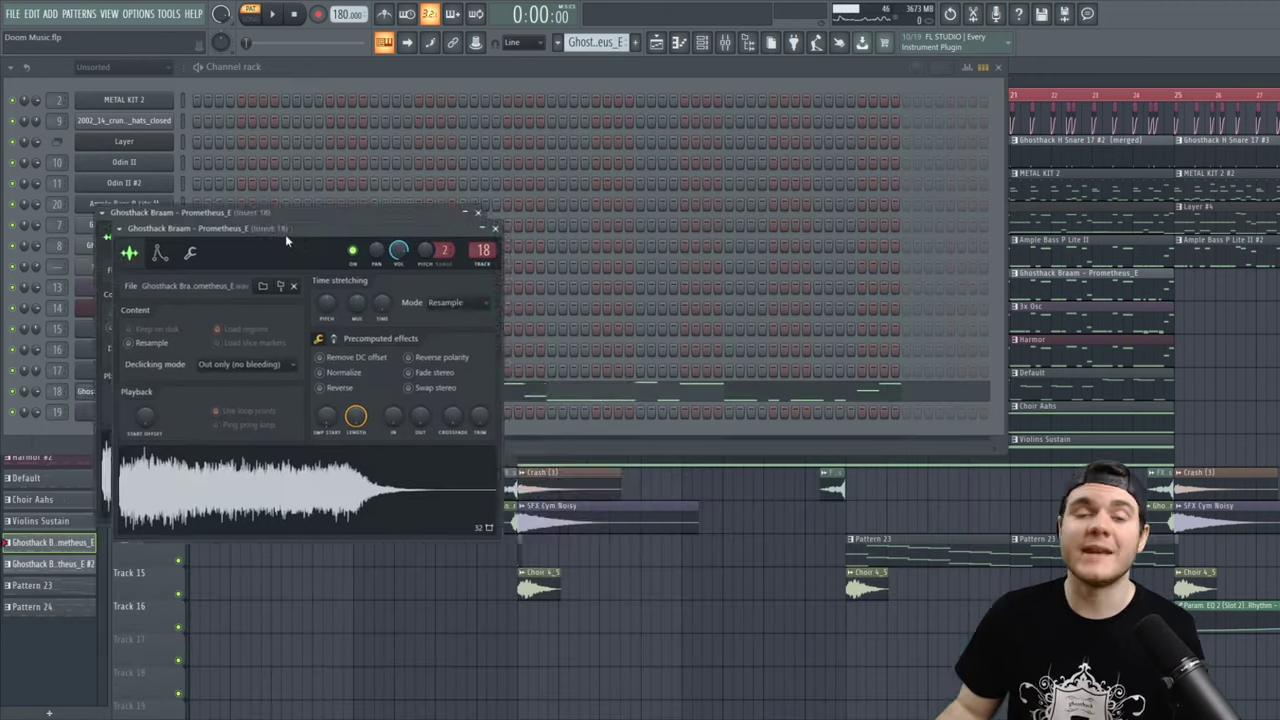
drag(285, 234, 394, 212)
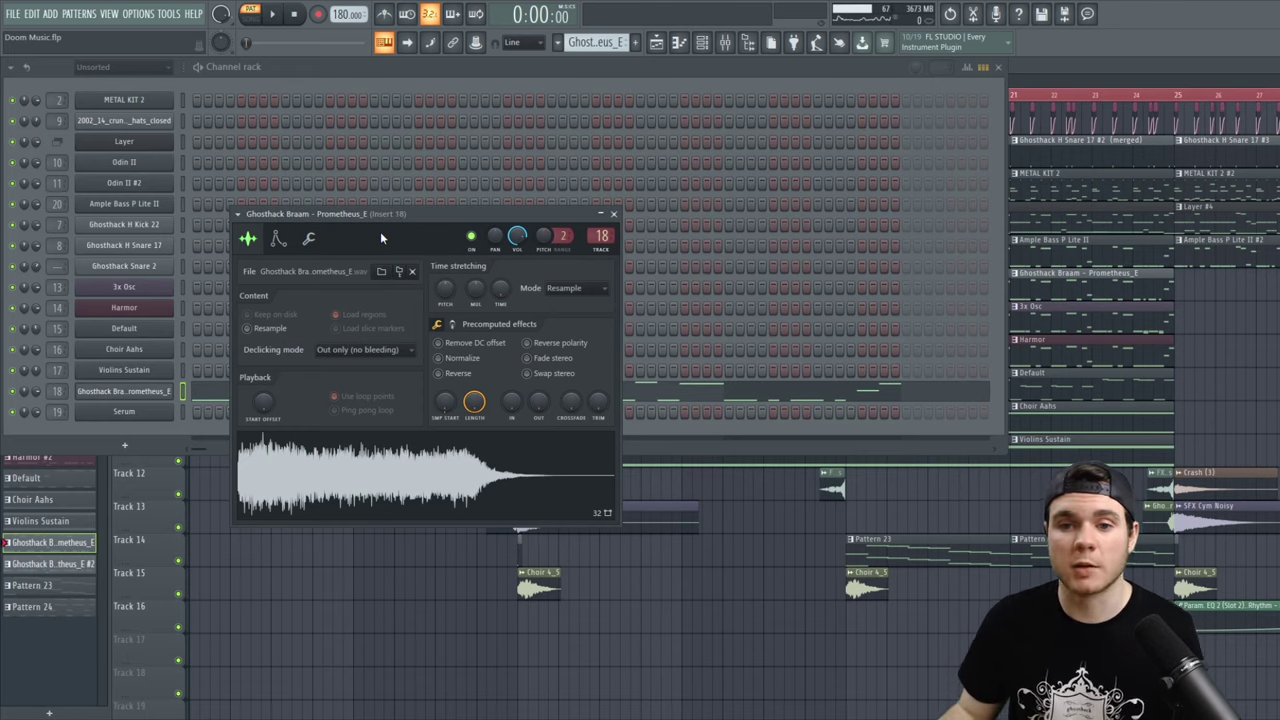
Preview the Ghosthack Braam – Prometheus_E sample, save the project, and close the sampler
click(340, 474)
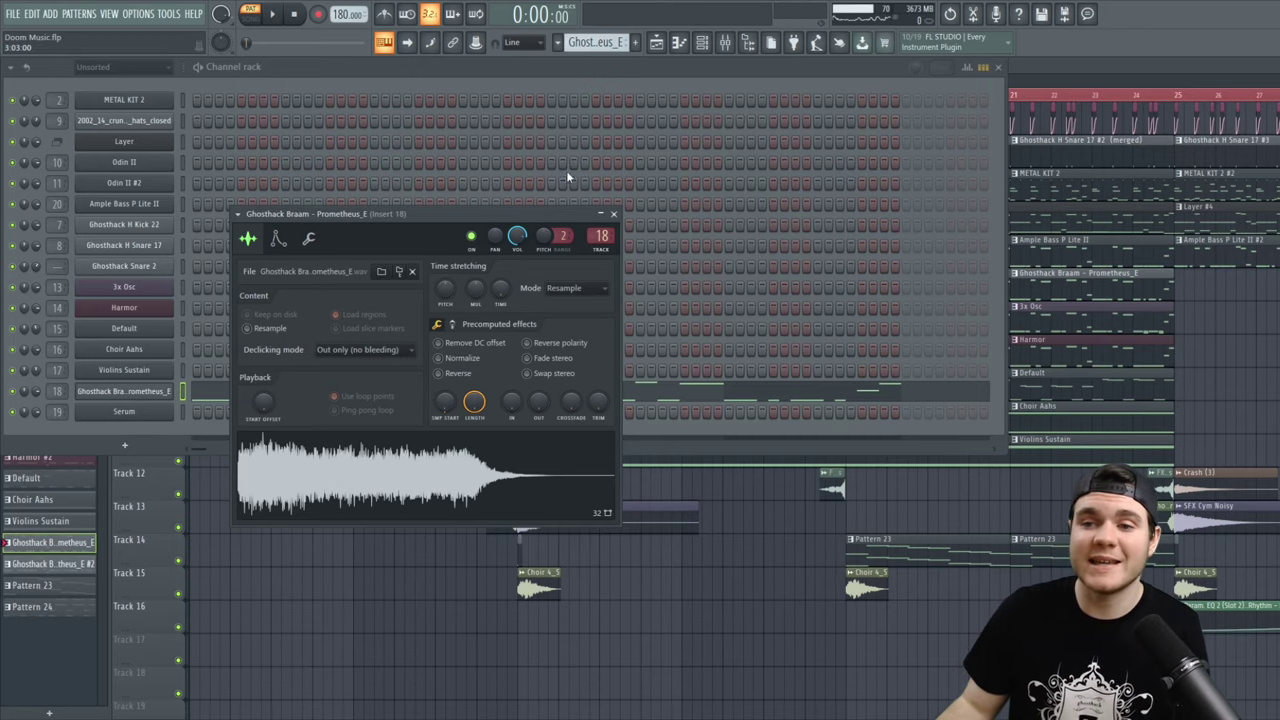
key(ctrl+s)
click(615, 216)
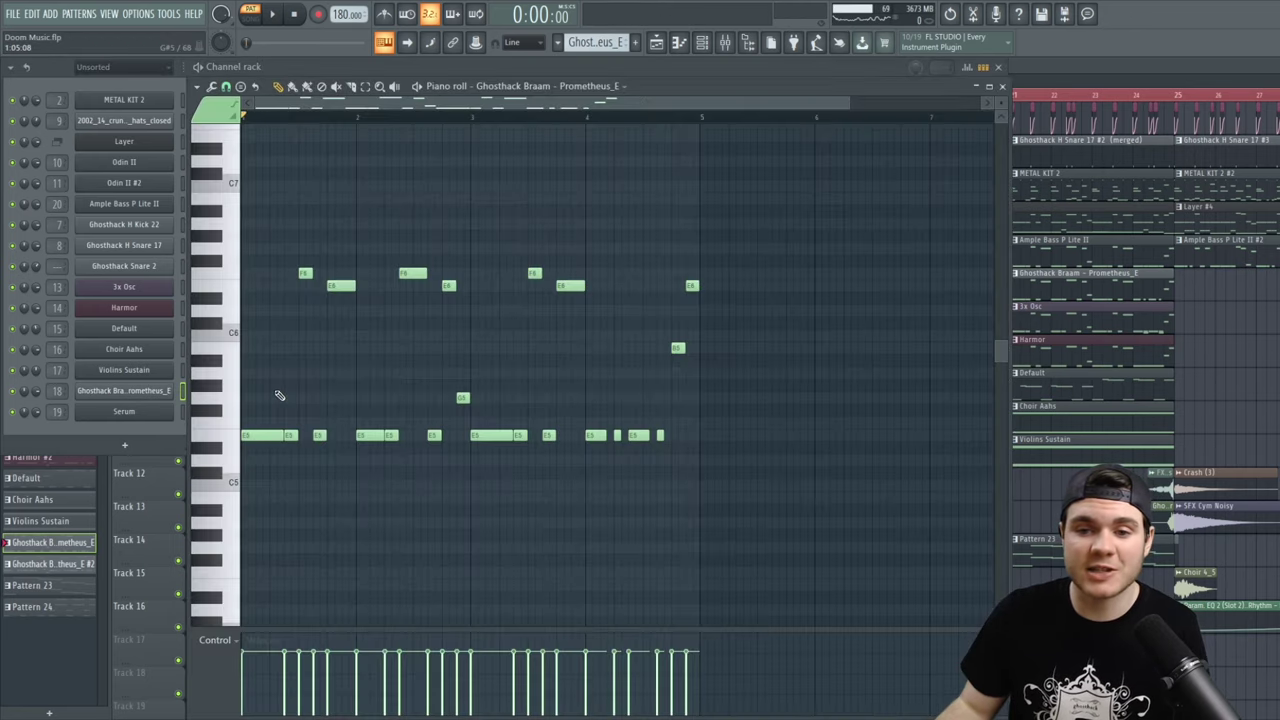
Play and stop the Braam note pattern in the piano roll, then close it
click(281, 393)
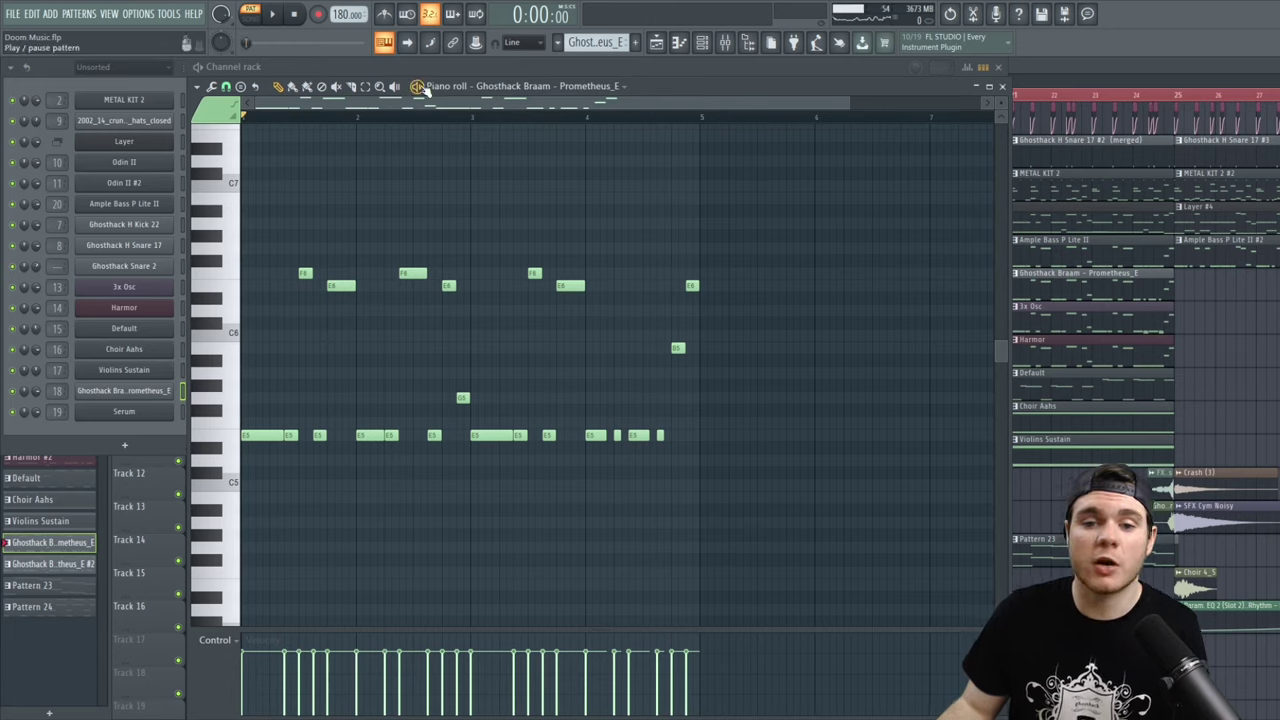
click(420, 87)
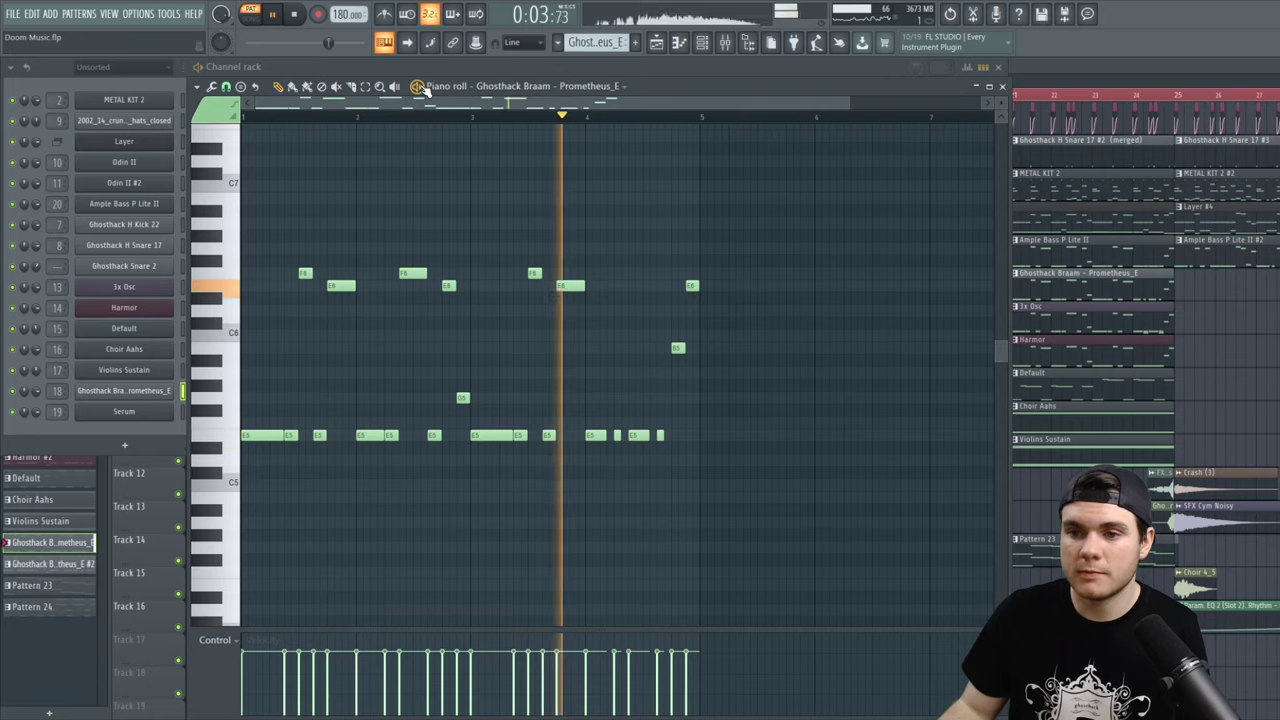
click(420, 87)
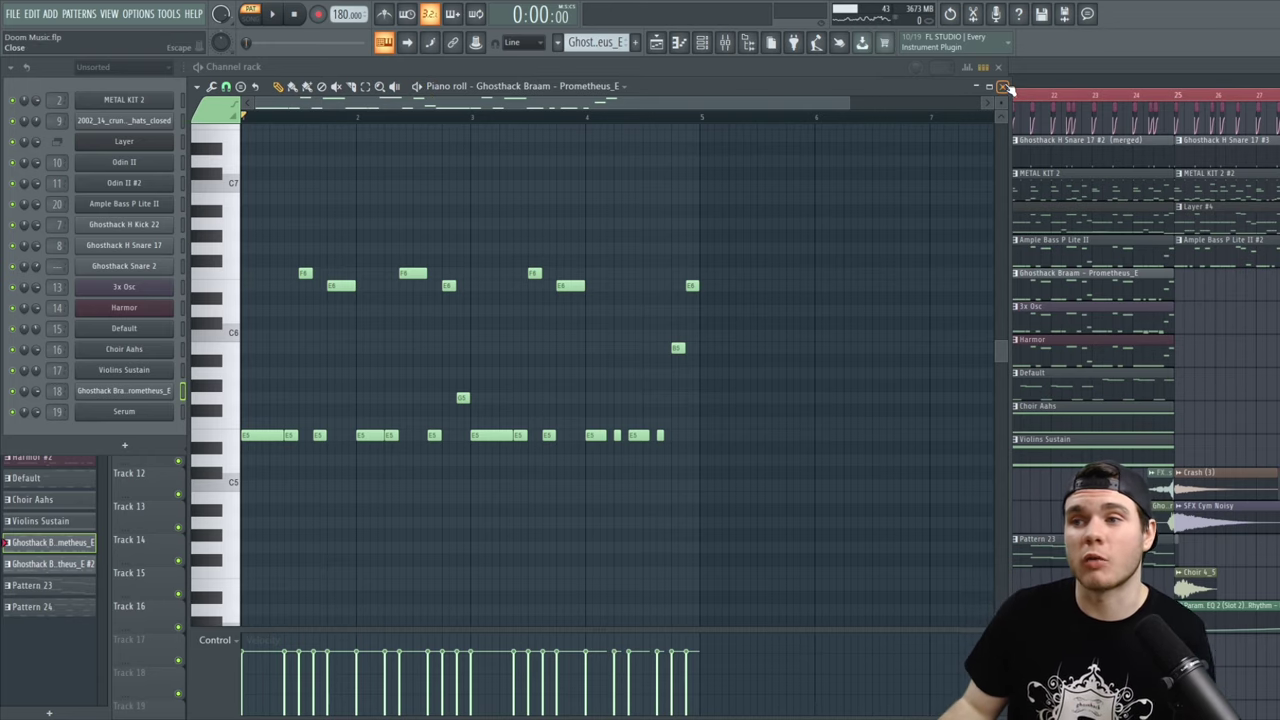
click(1003, 88)
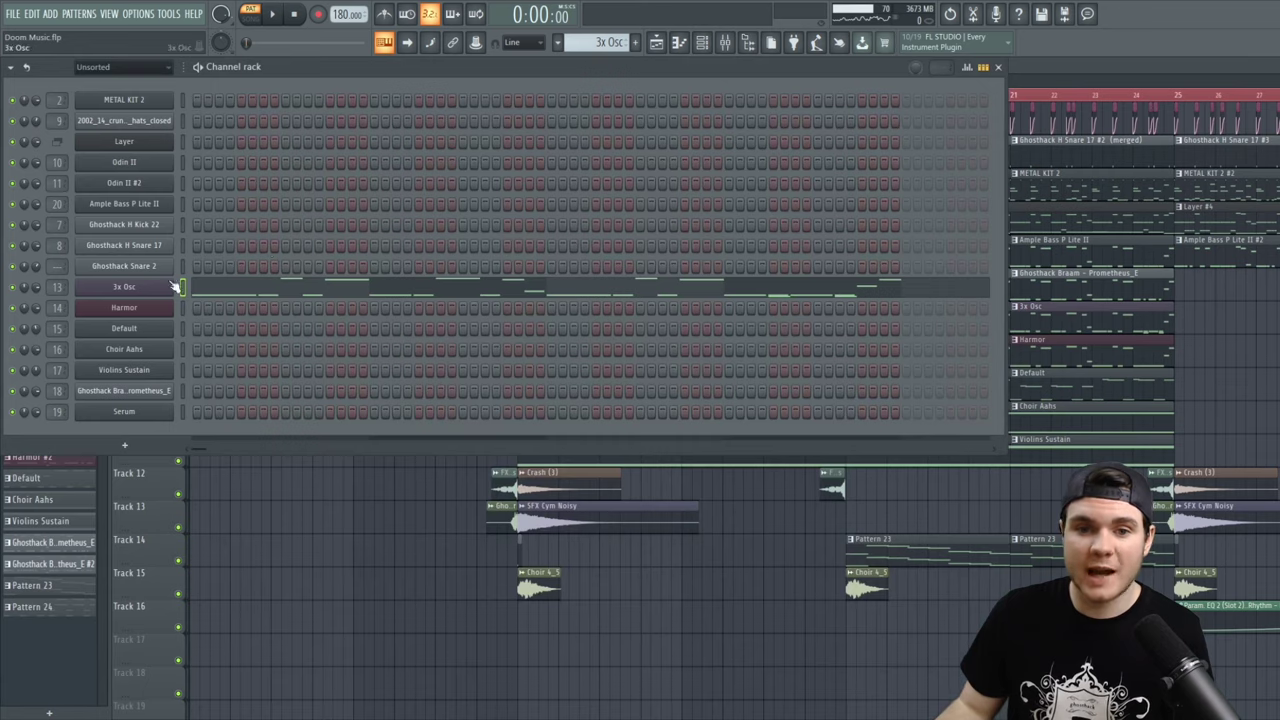
Look over the 3x Osc oscillator controls, then close the plugin window
click(172, 285)
click(114, 244)
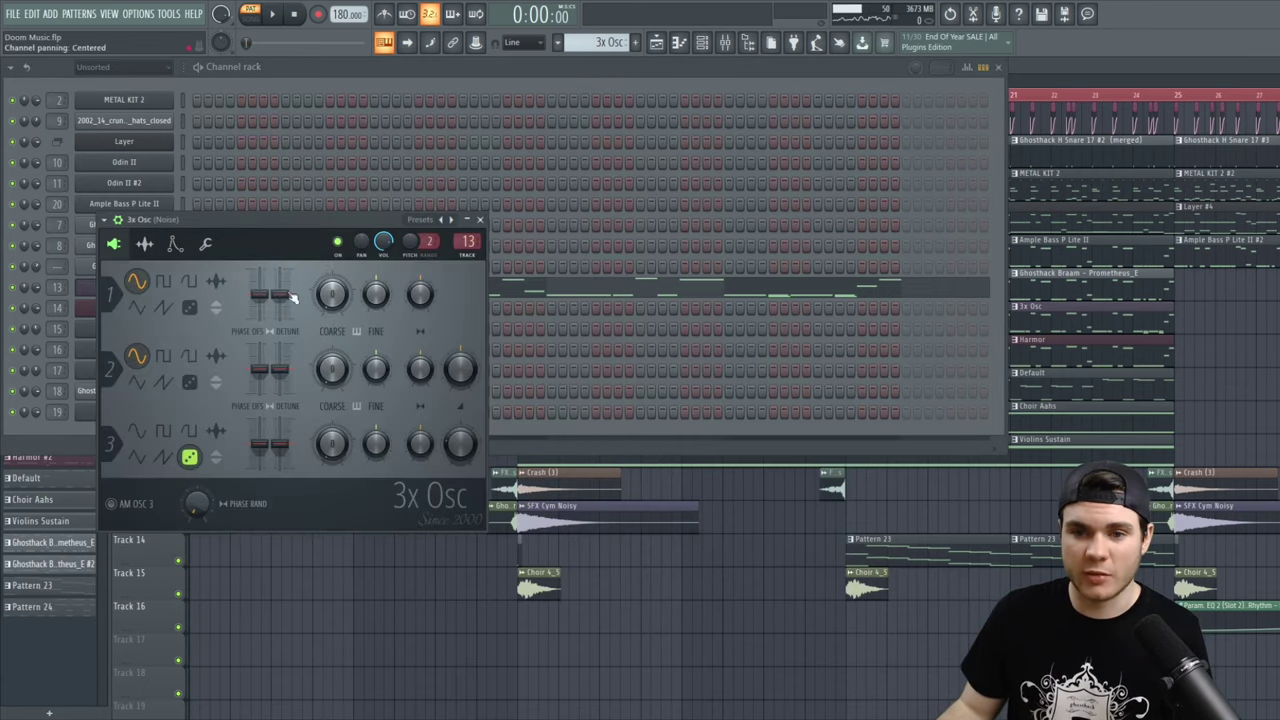
click(481, 219)
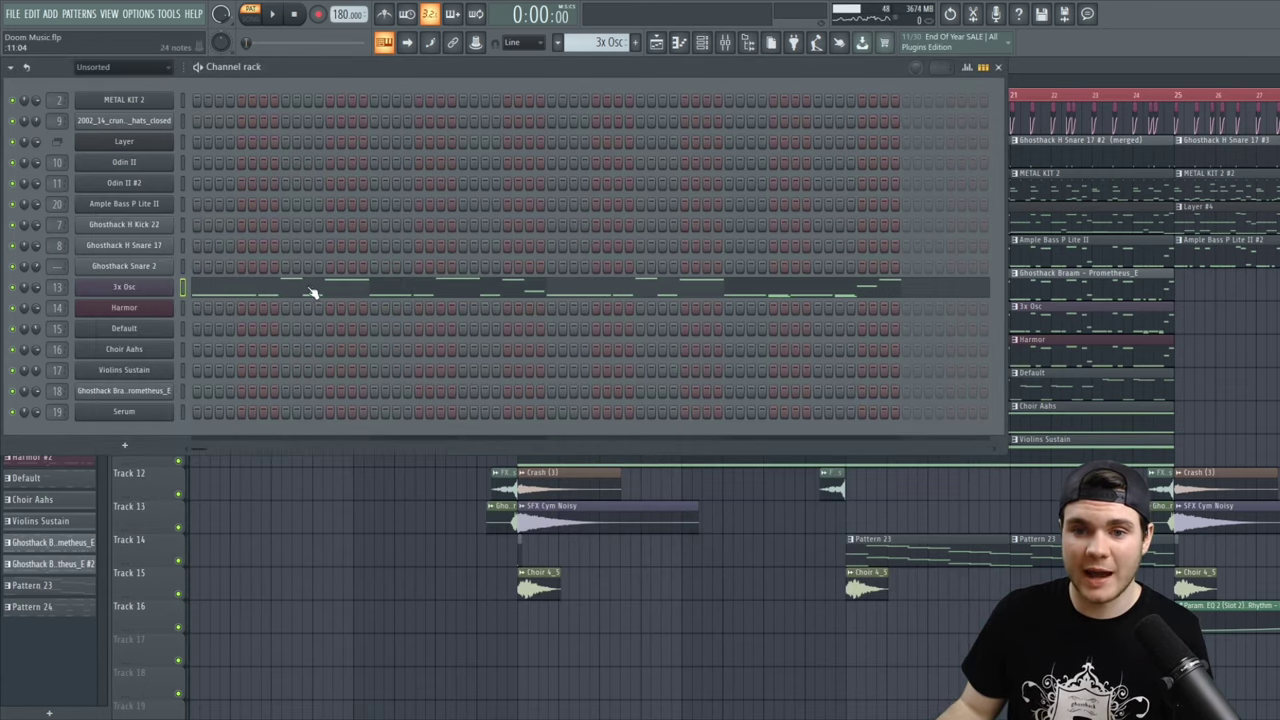
Play the 3x Osc noise pattern in the piano roll, then recheck its oscillator settings
click(310, 290)
key(space)
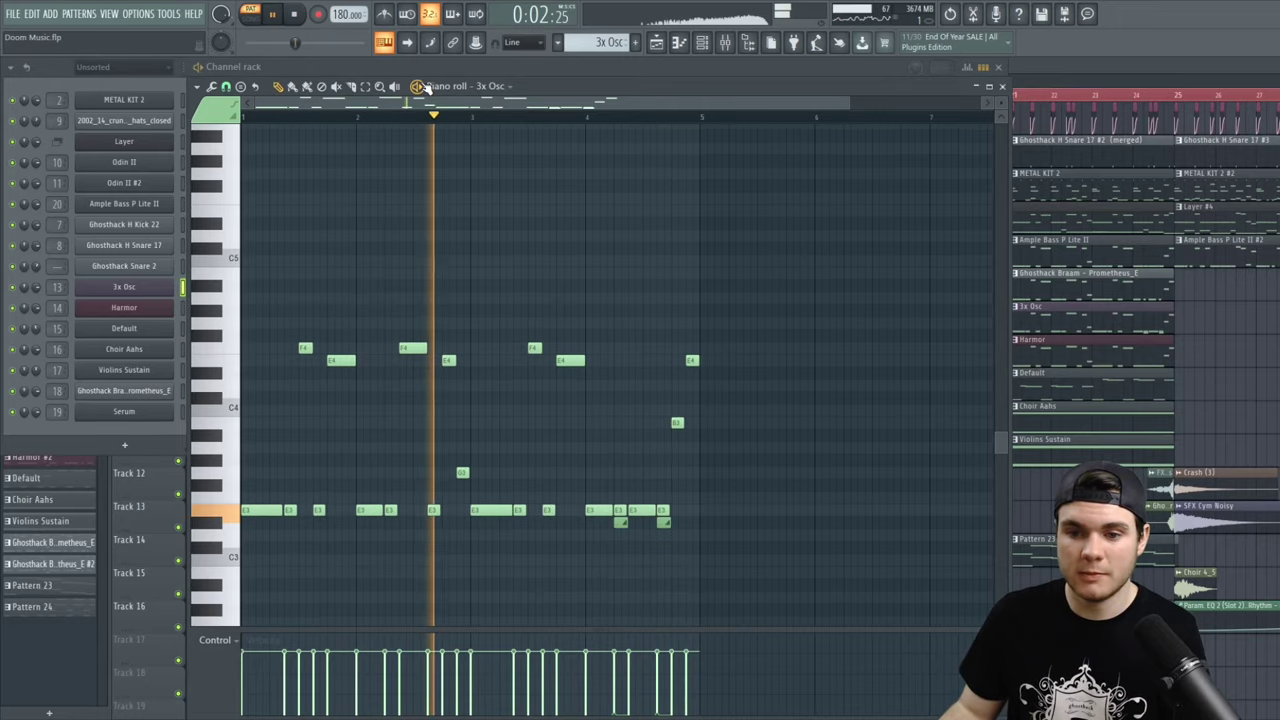
key(space)
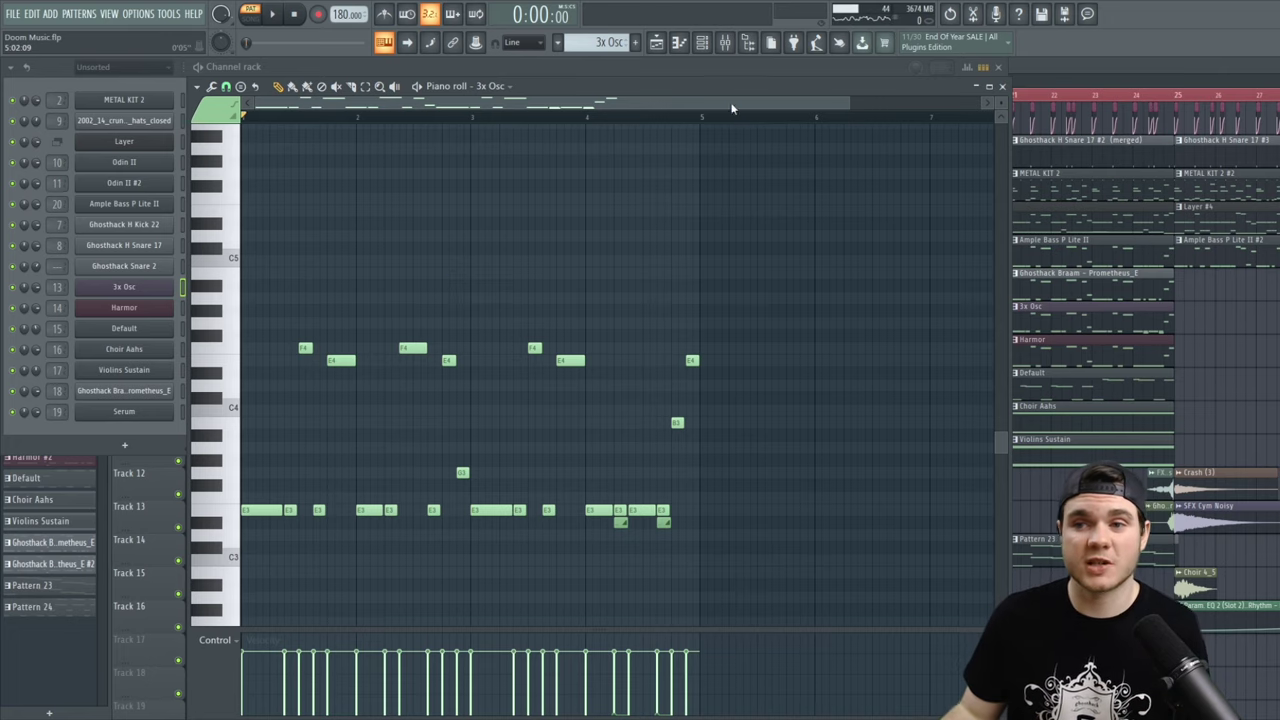
click(1002, 87)
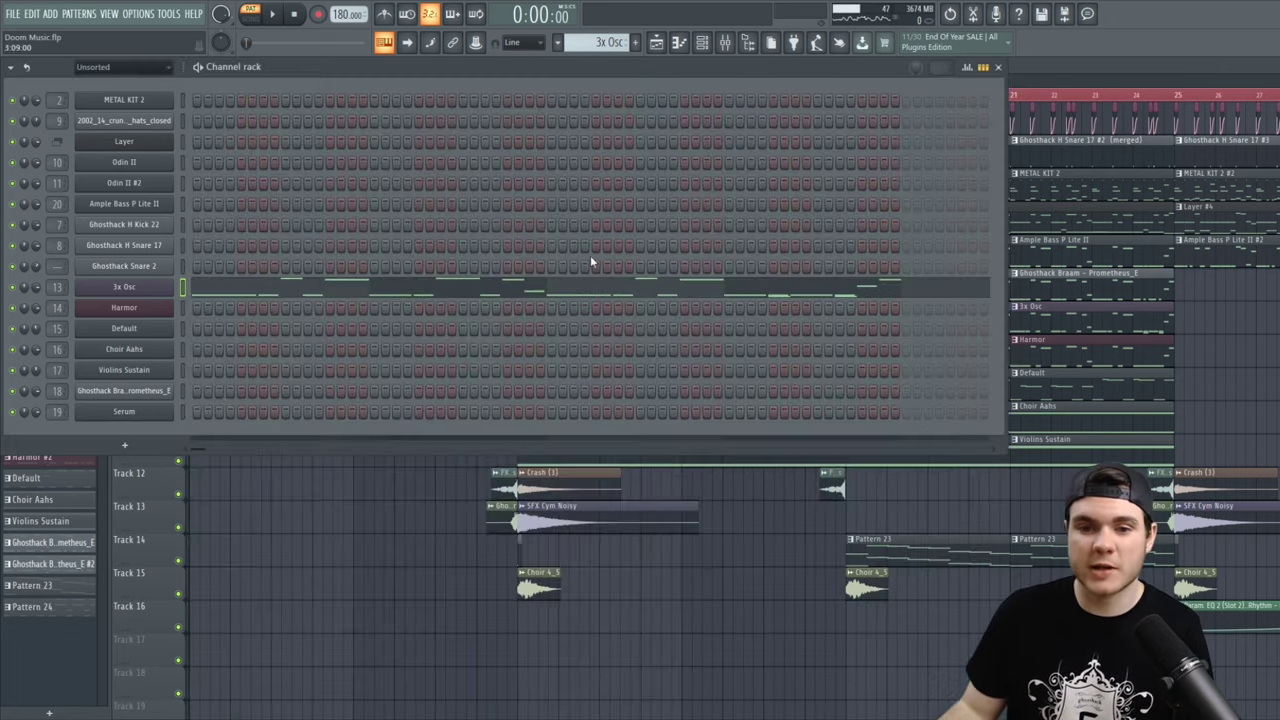
click(152, 287)
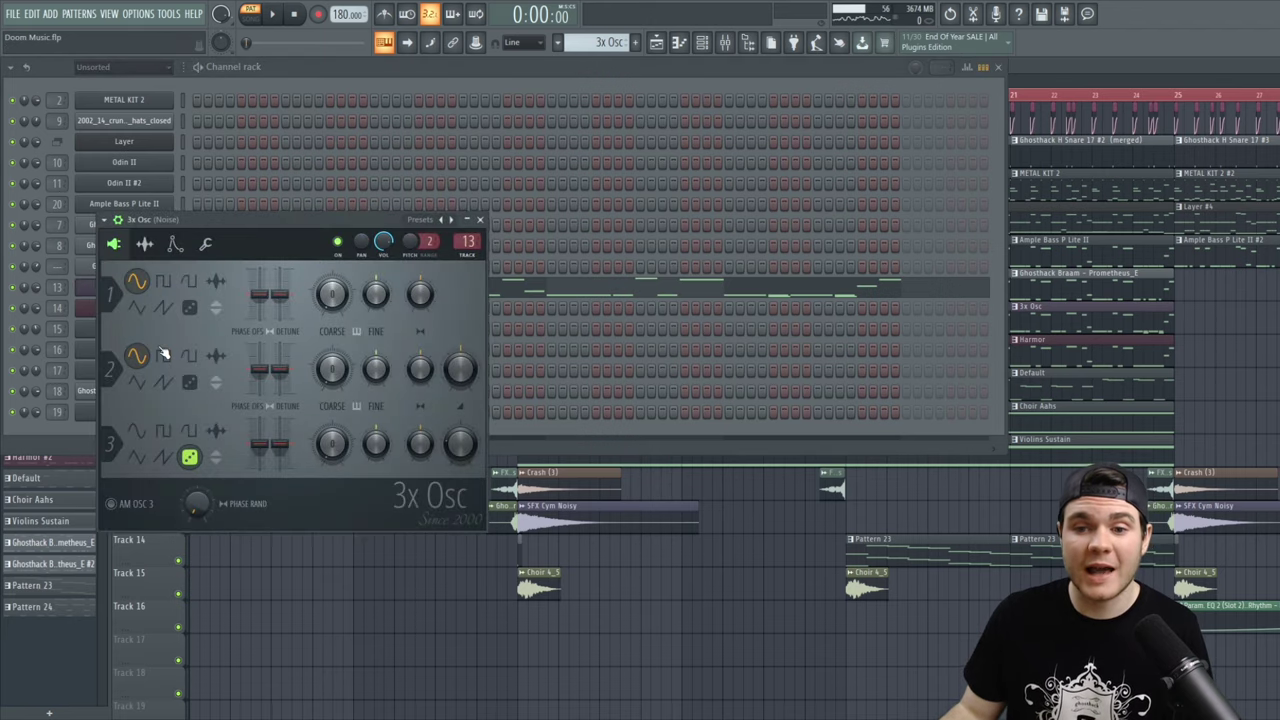
click(481, 219)
Play the song with the Noise insert's Fruity parametric EQ 2 open
click(725, 42)
click(698, 390)
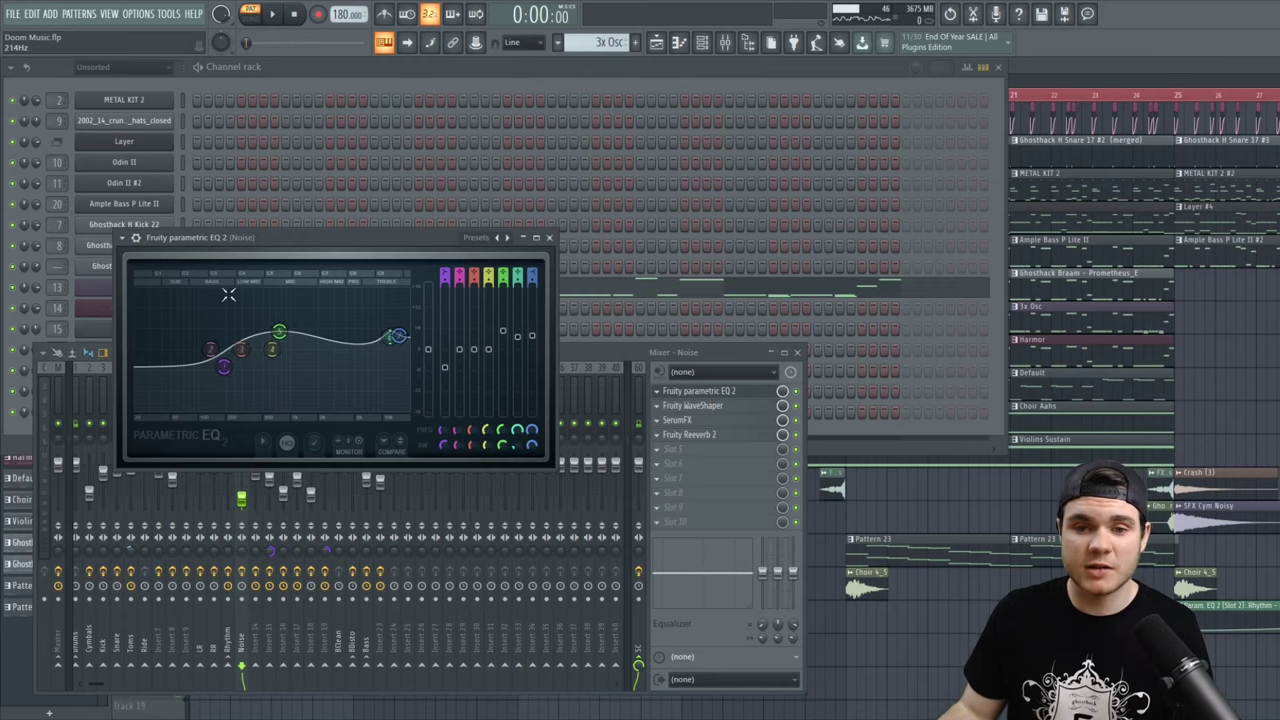
key(space)
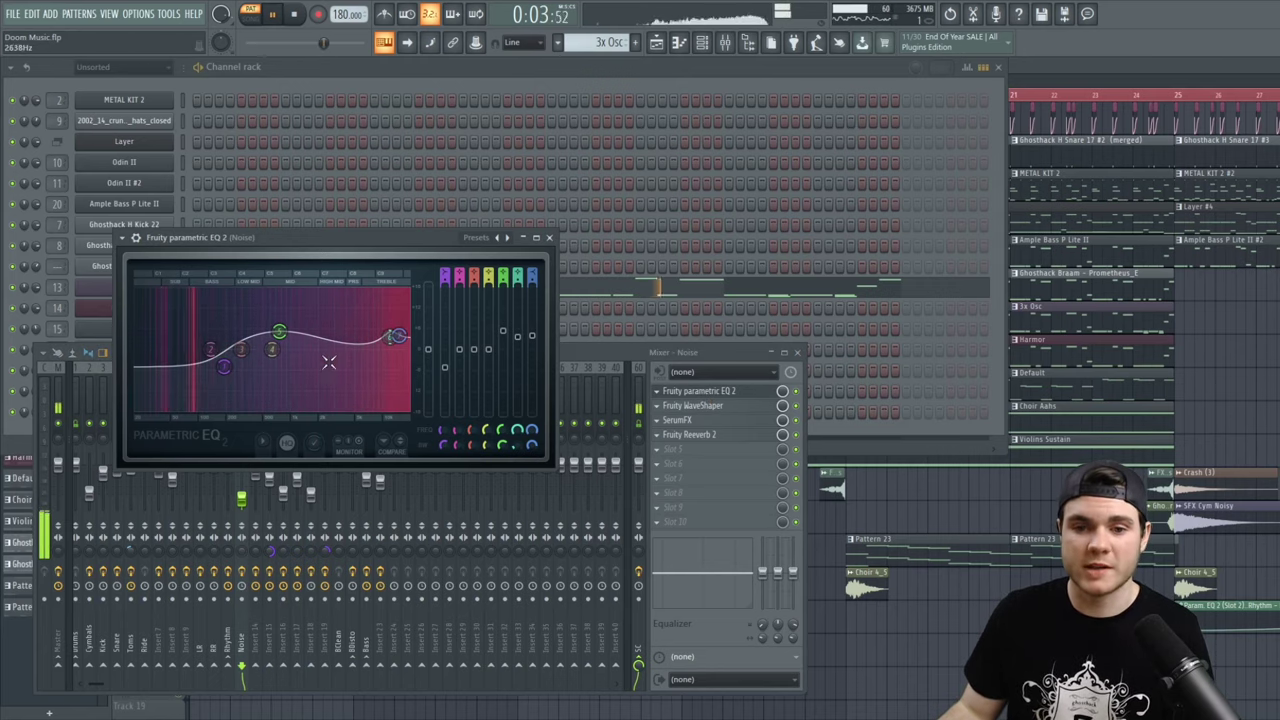
key(space)
click(698, 390)
Inspect the Noise track's Fruity WaveShaper and SerumFX effects, closing each afterwards
click(692, 405)
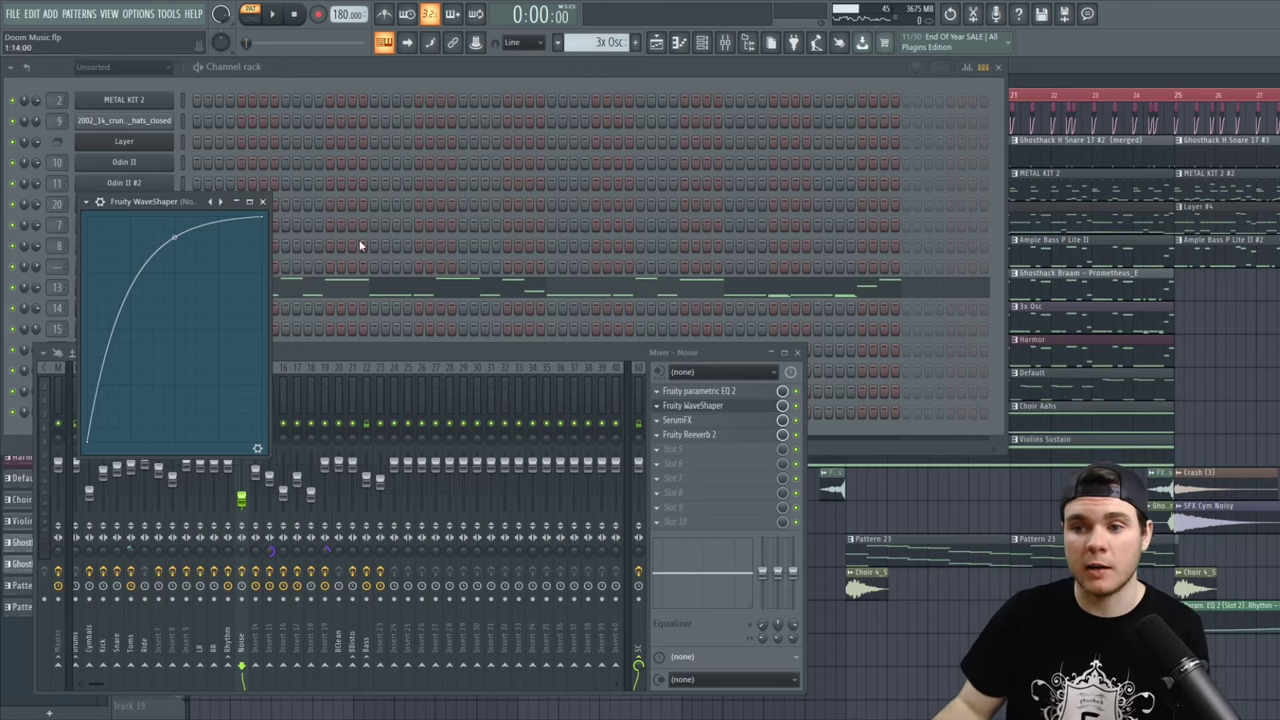
click(690, 406)
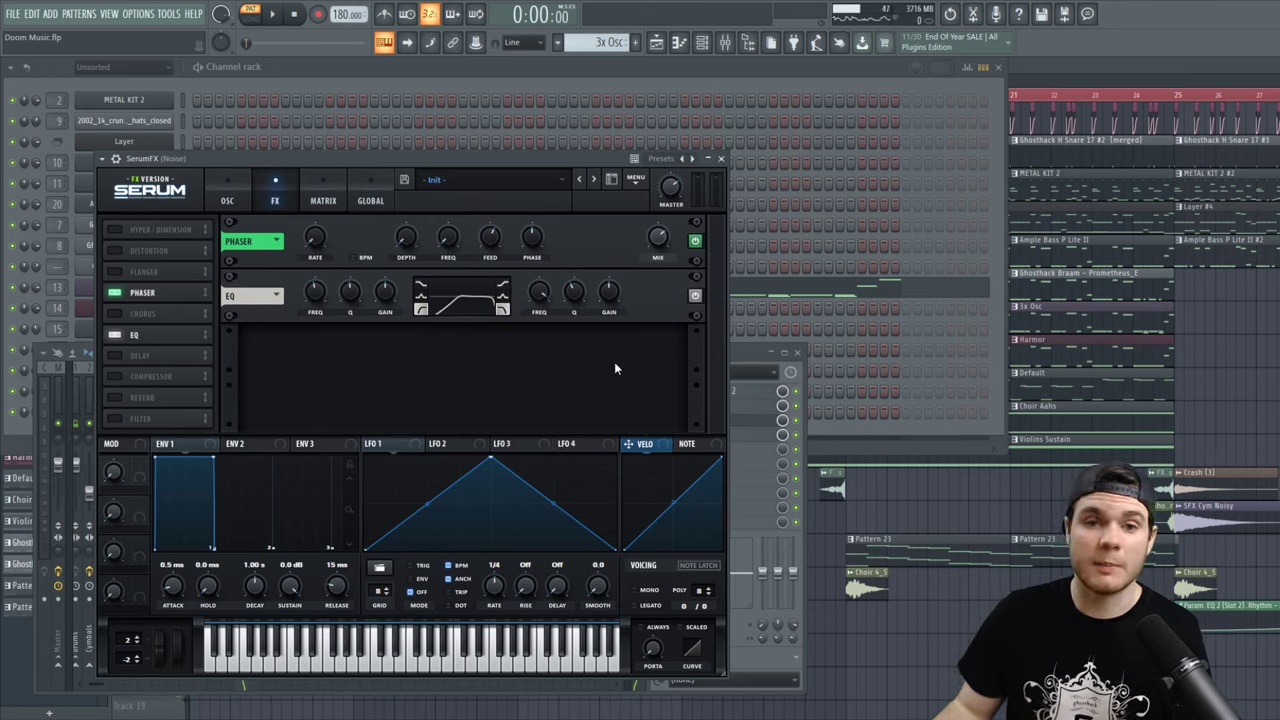
click(755, 423)
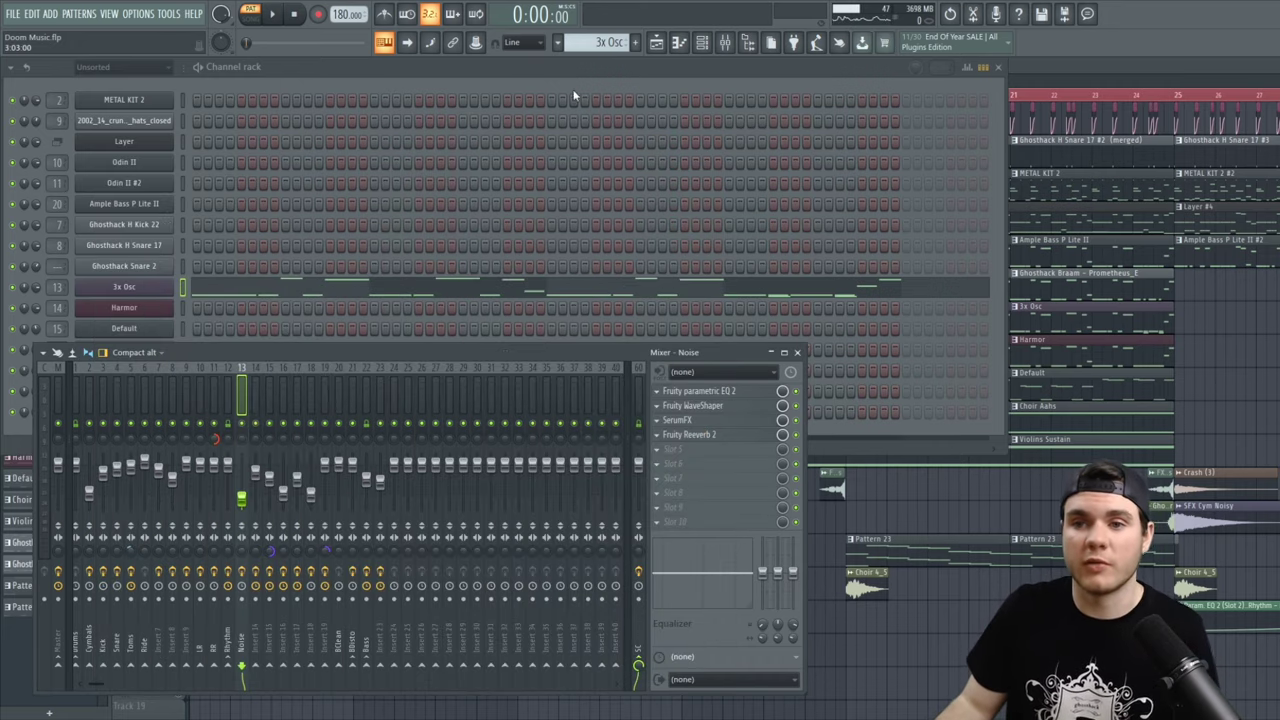
click(574, 63)
Play the Harmor E4/E5 melody in the piano roll, then close the piano roll
key(space)
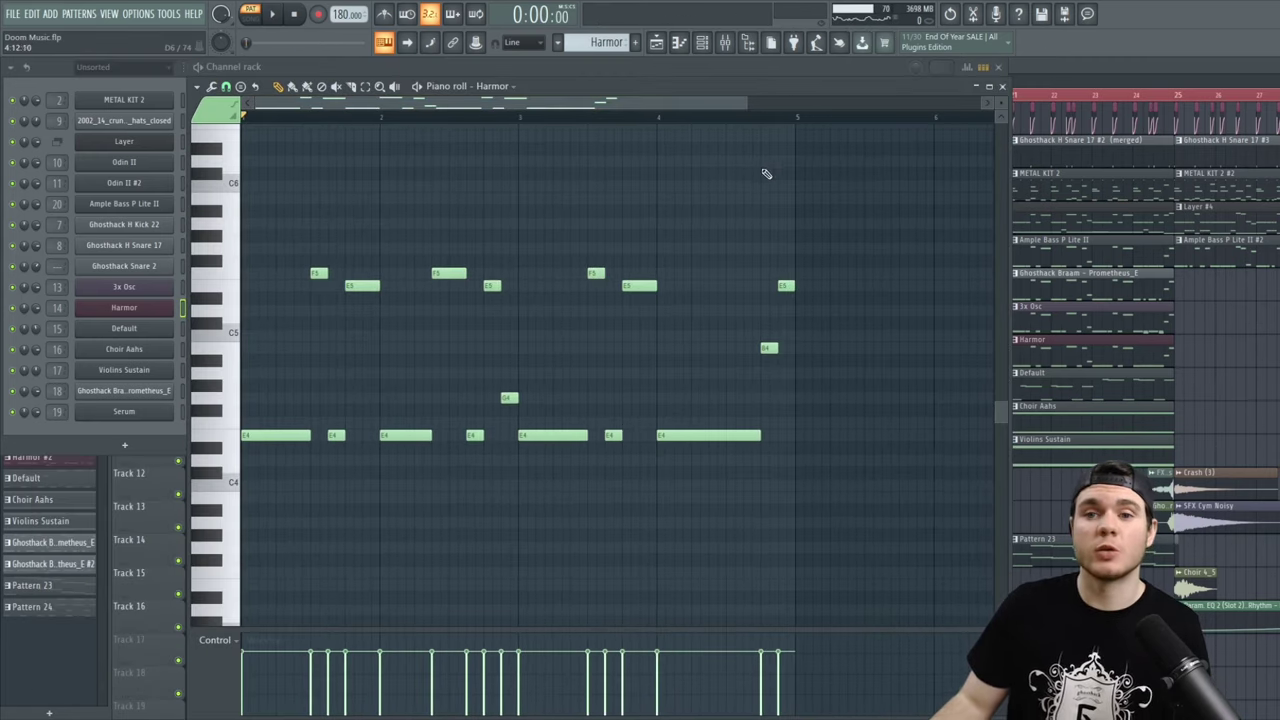
key(space)
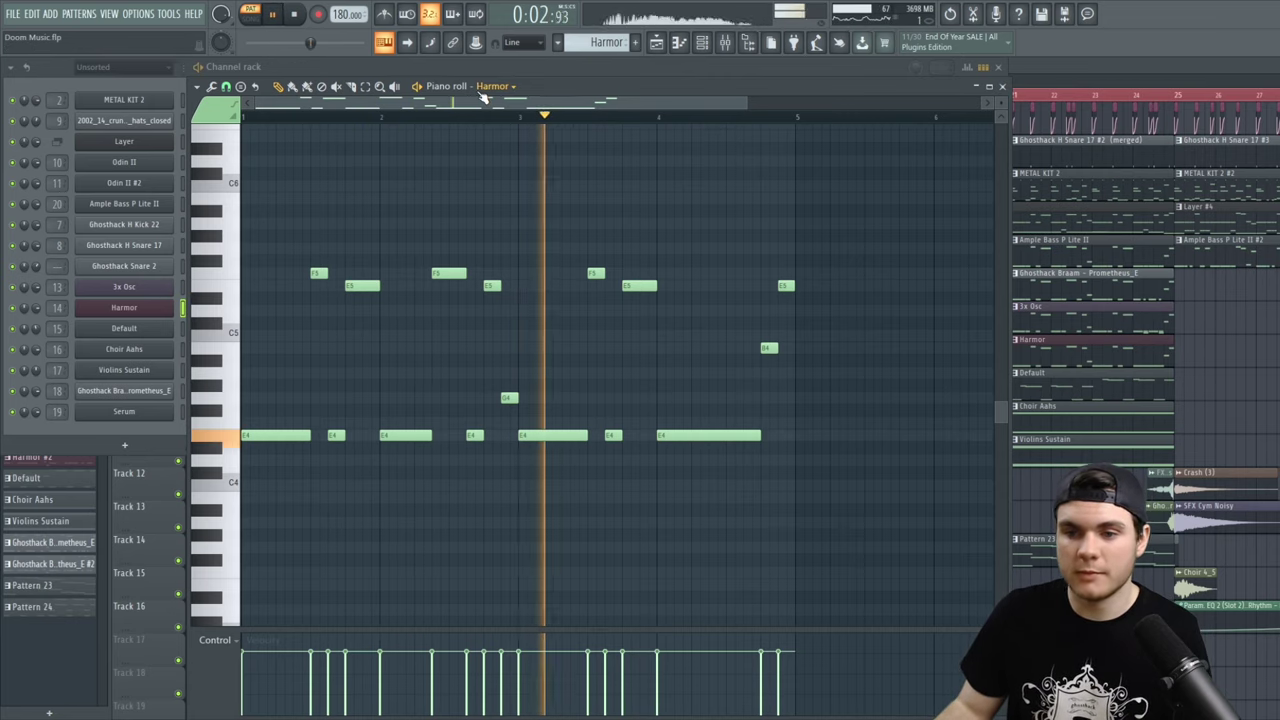
key(space)
click(1002, 87)
Look over the Harmor synth patch, close it, and play the pattern again
click(157, 302)
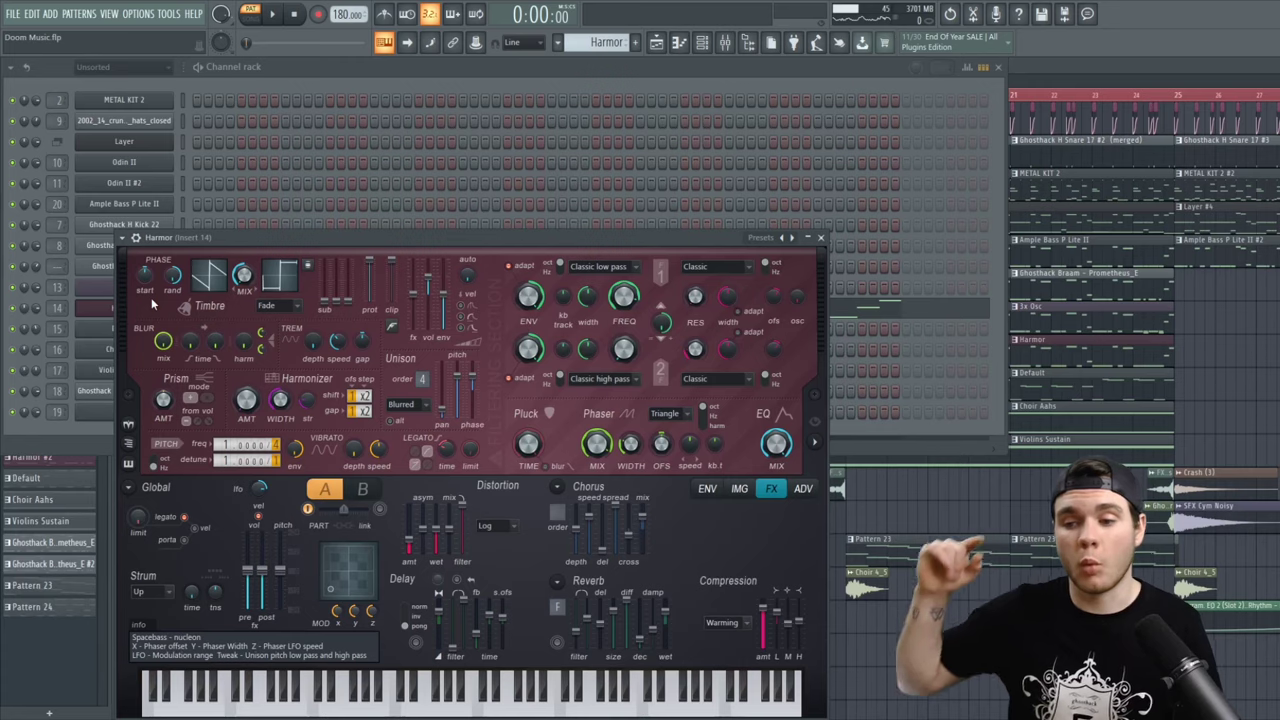
drag(220, 233, 229, 134)
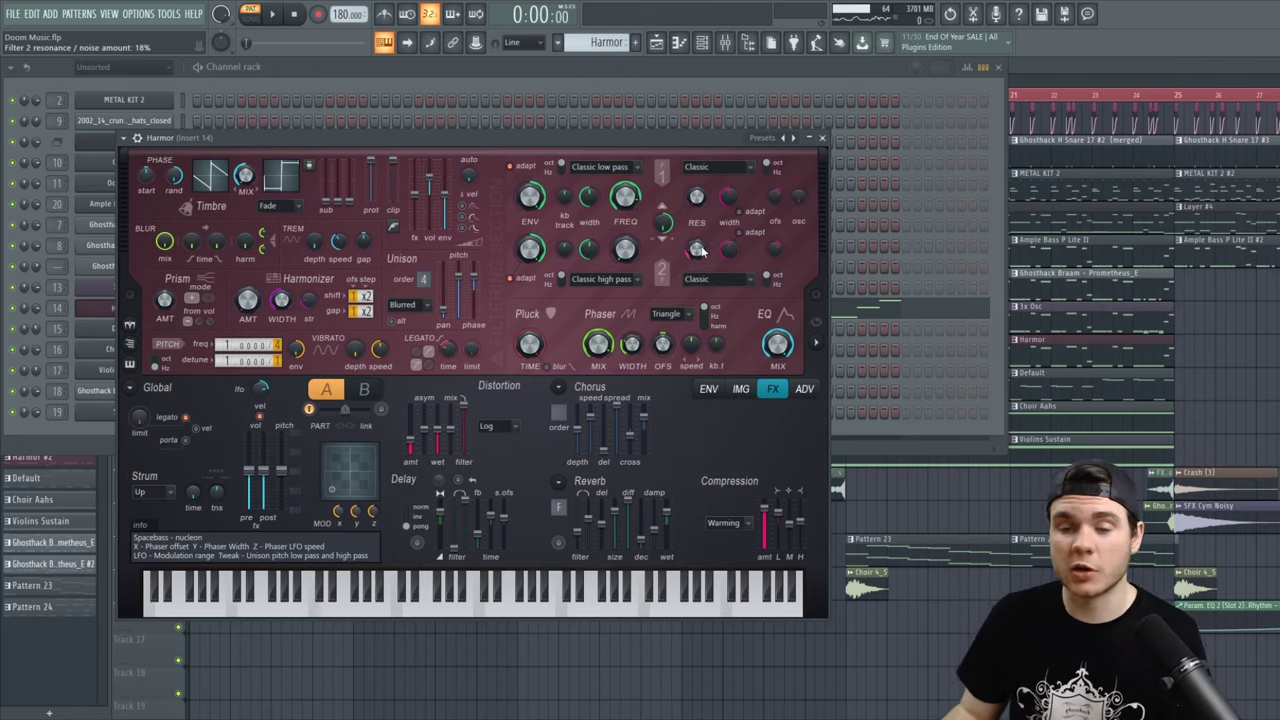
key(Escape)
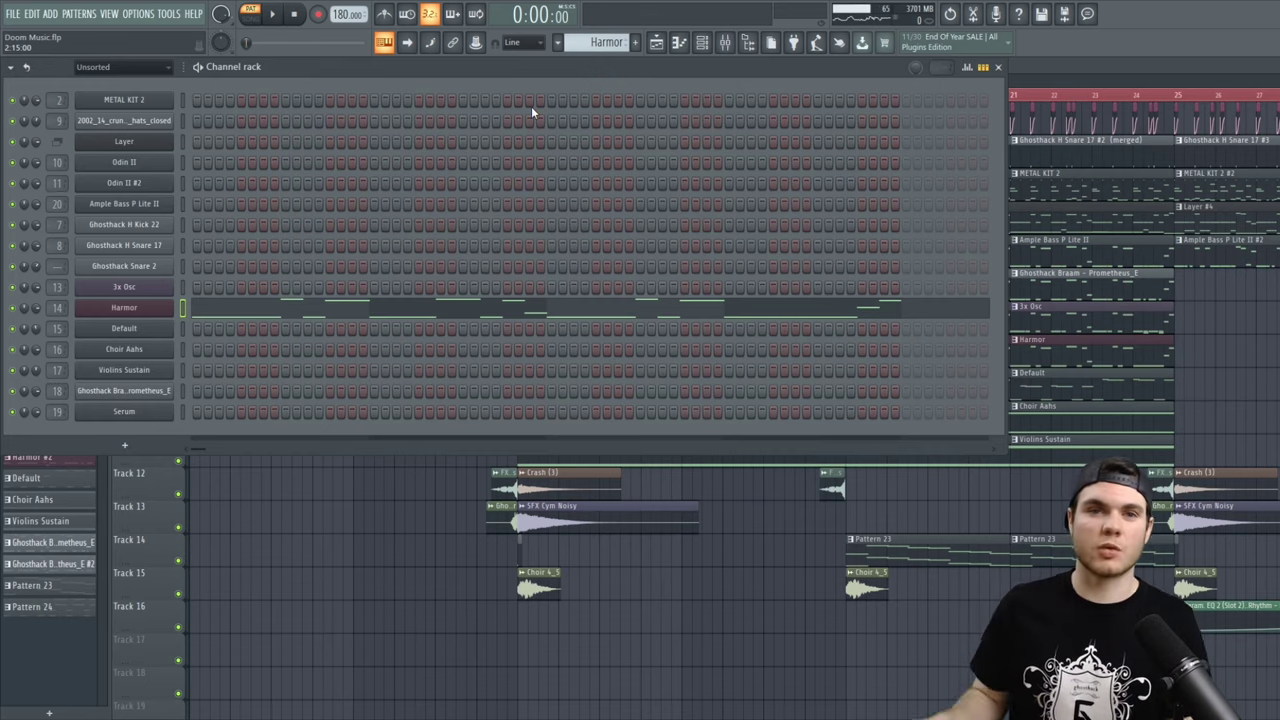
key(space)
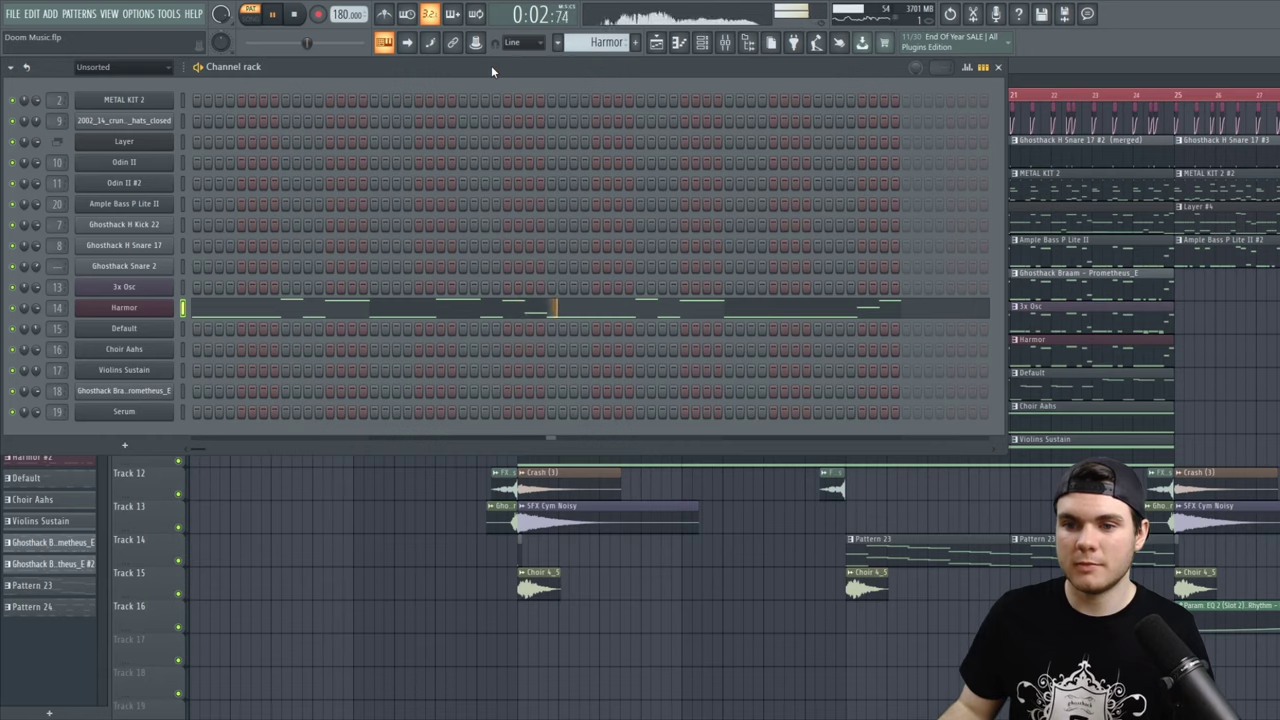
key(space)
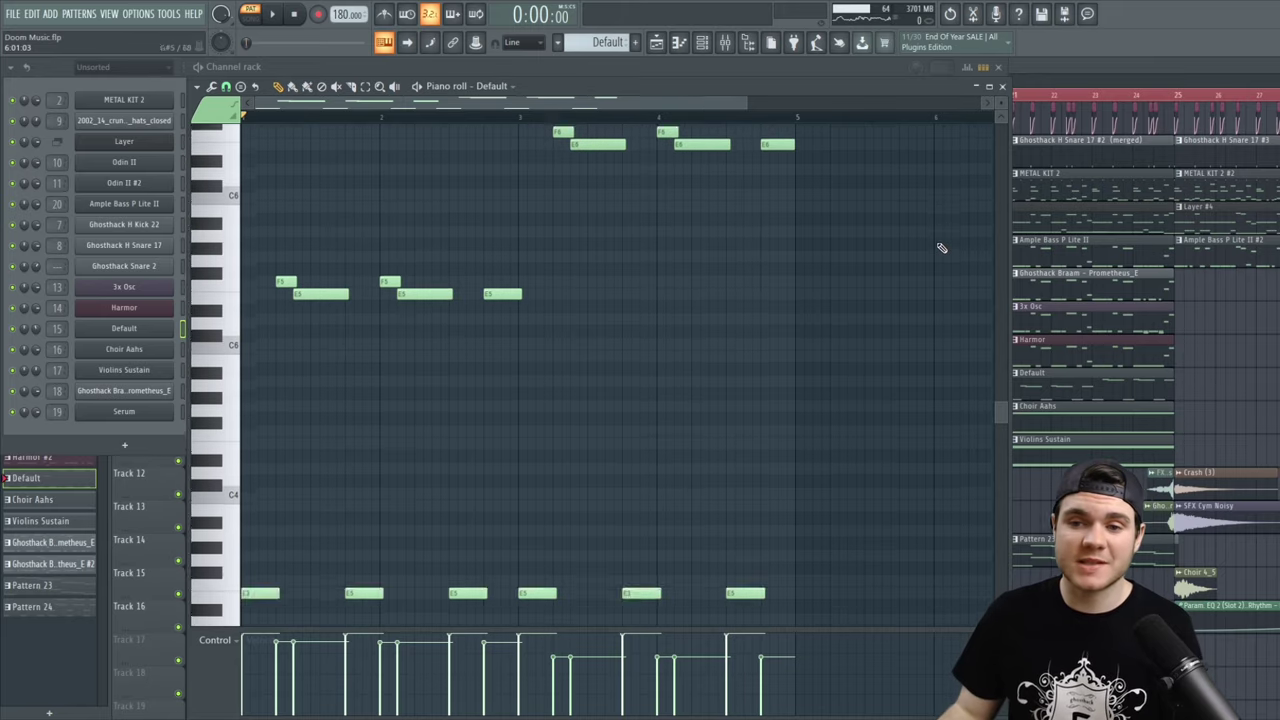
Play the Default channel's two-octave E and F melody, then inspect its synth window
scroll(900, 220, up, 3)
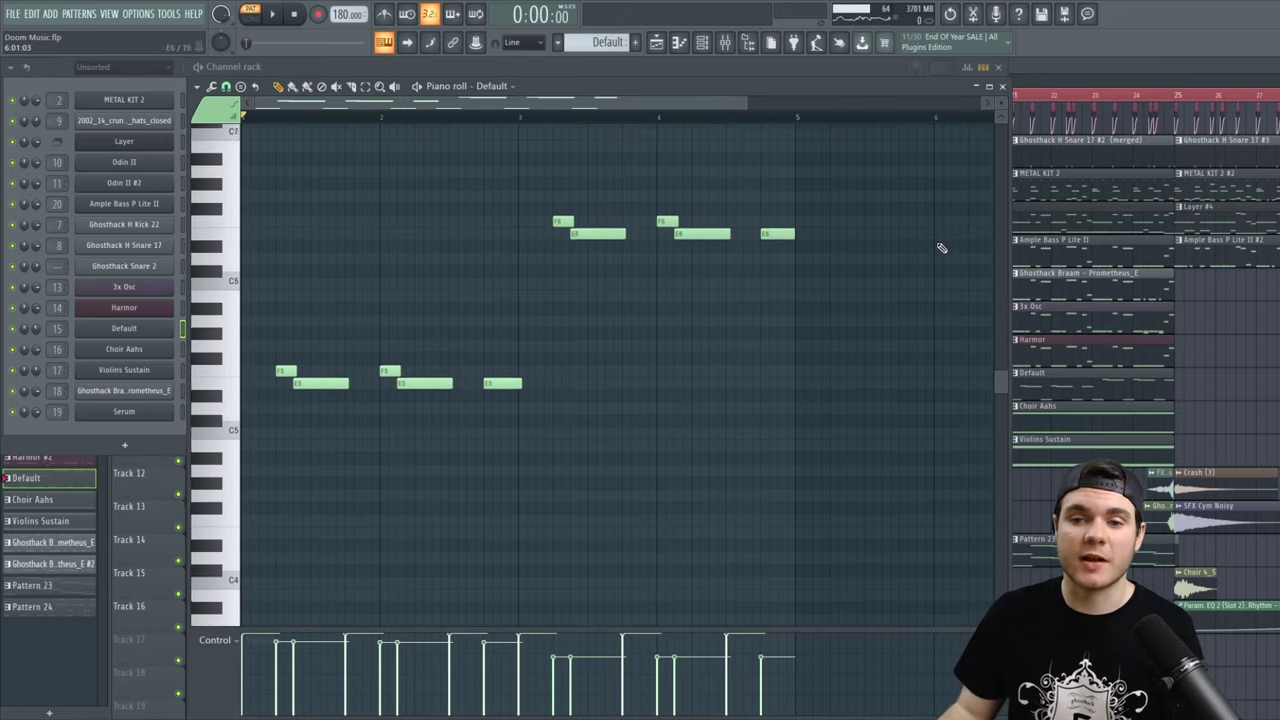
scroll(797, 130, down, 2)
key(space)
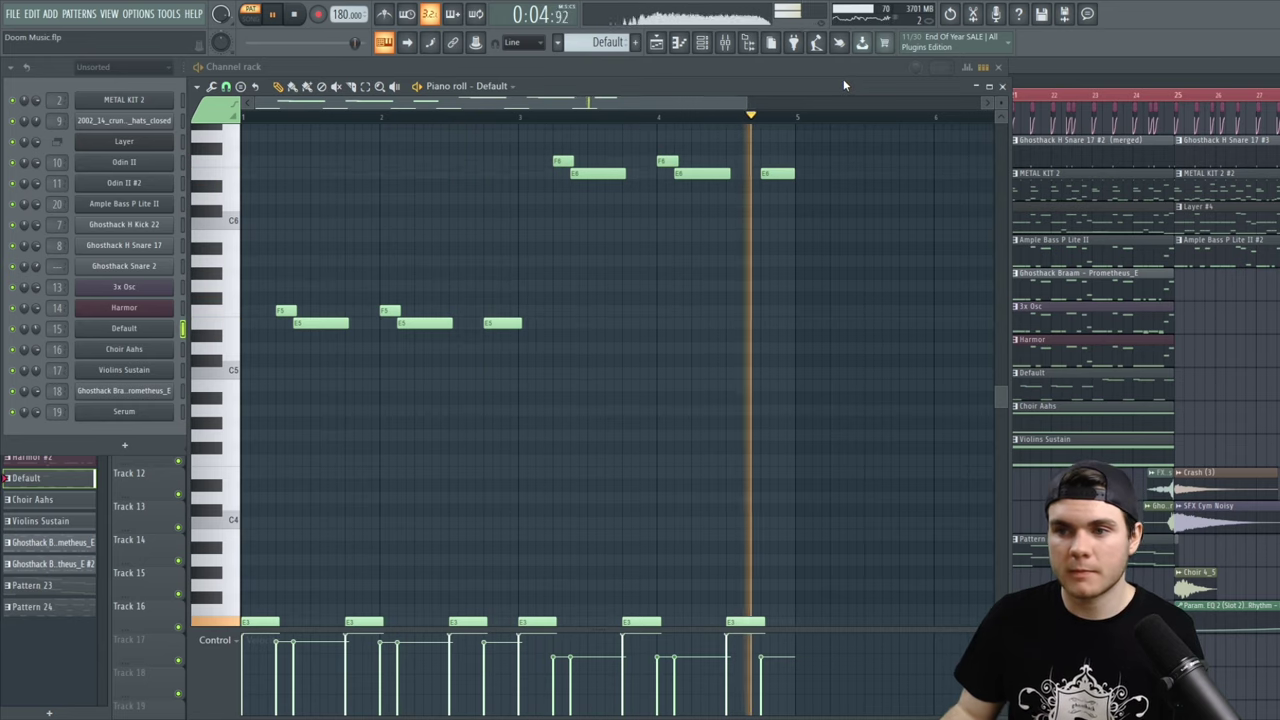
key(space)
click(1004, 87)
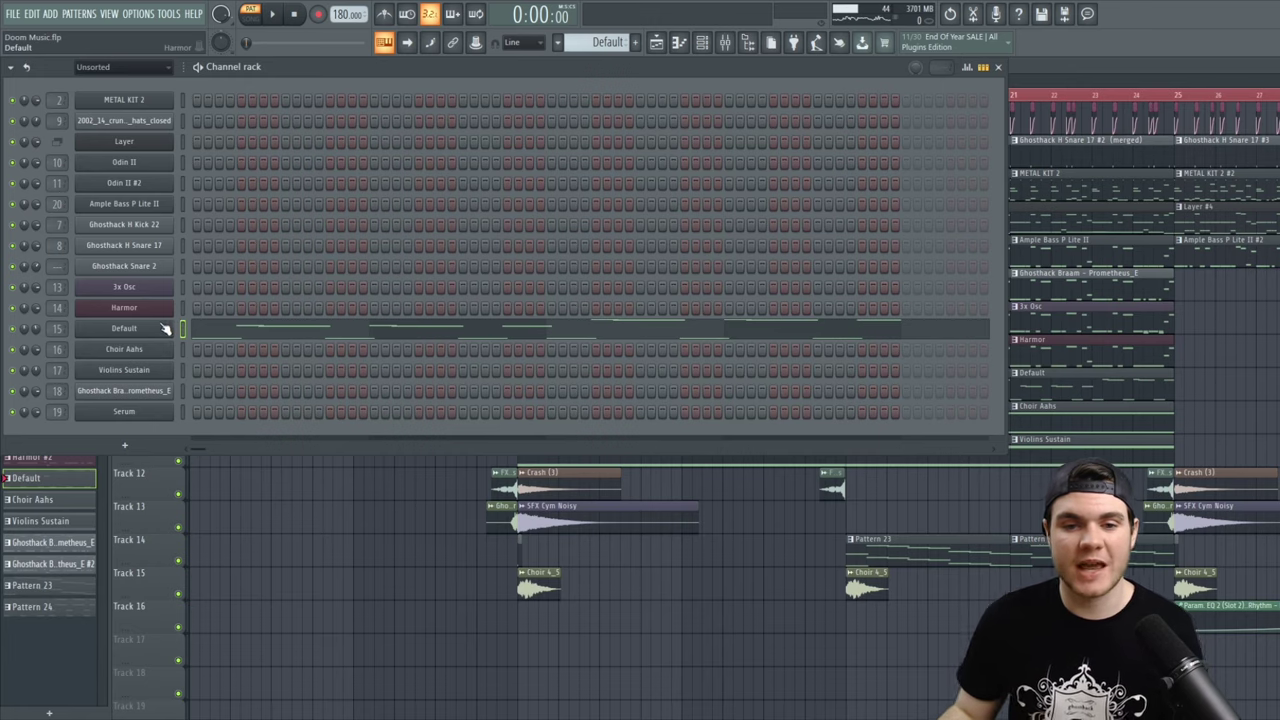
click(160, 329)
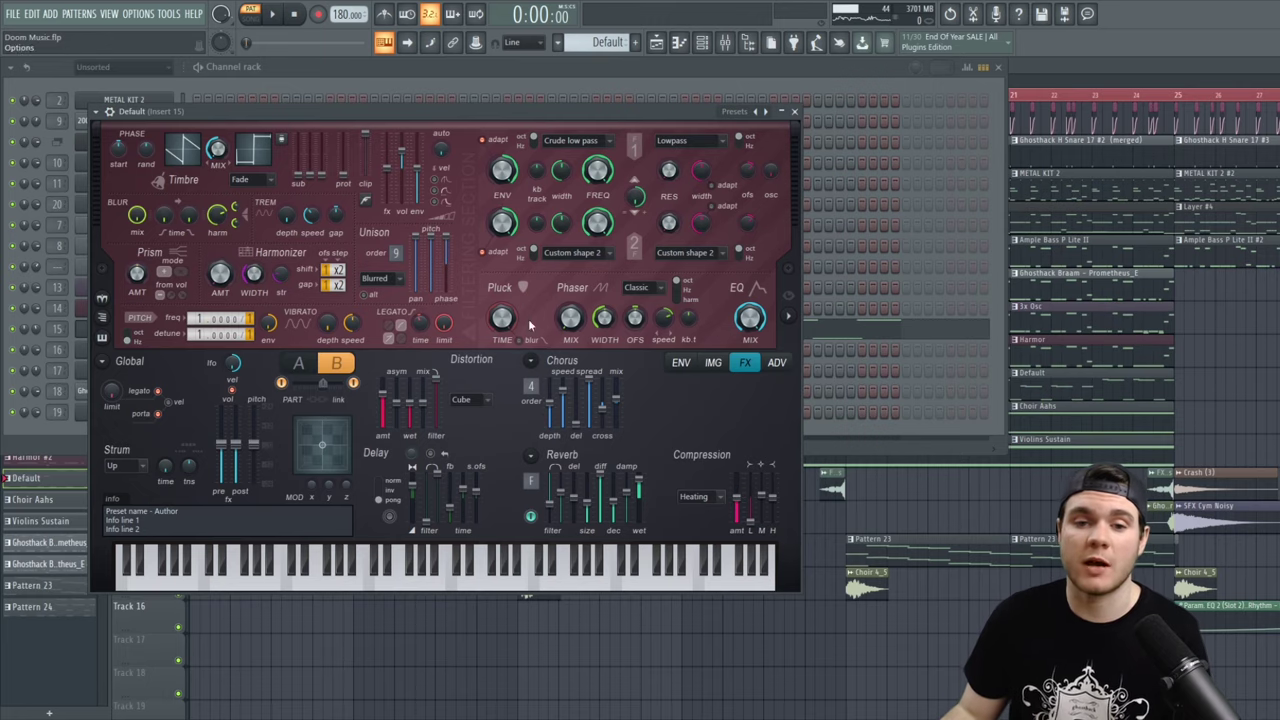
click(796, 112)
Play the long sustained Choir Aahs chord in its piano roll
key(F7)
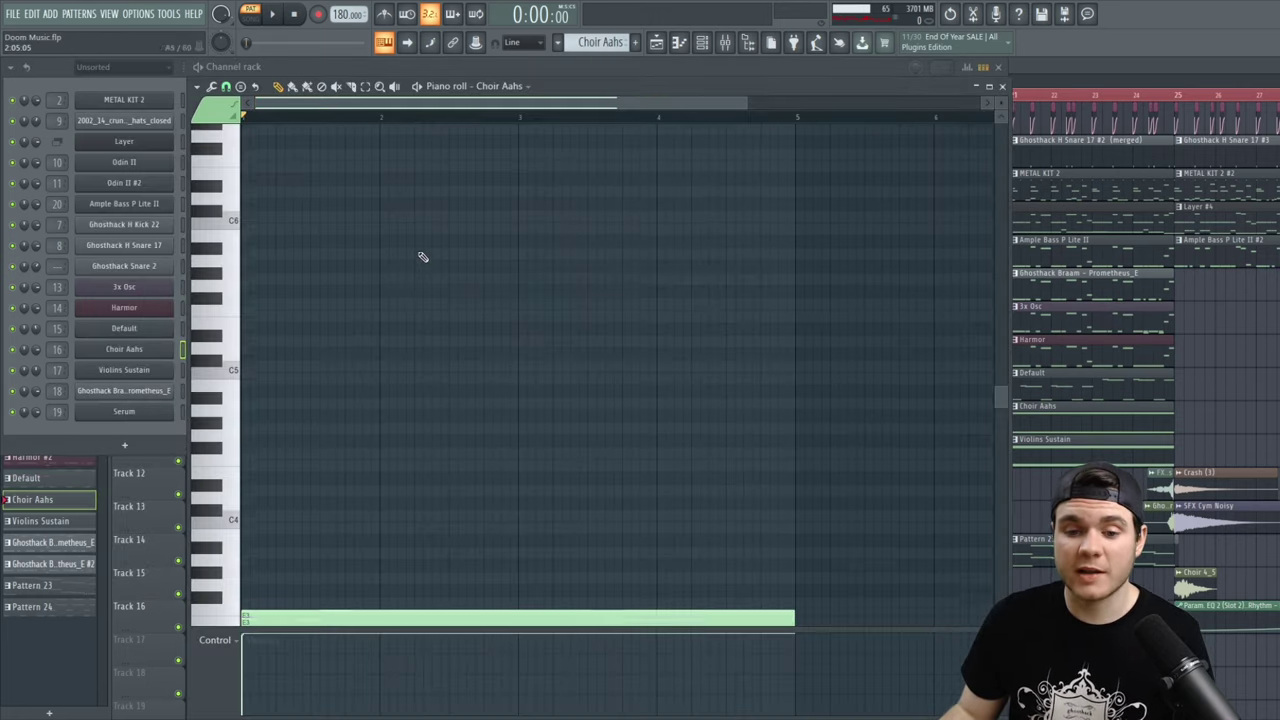
click(418, 87)
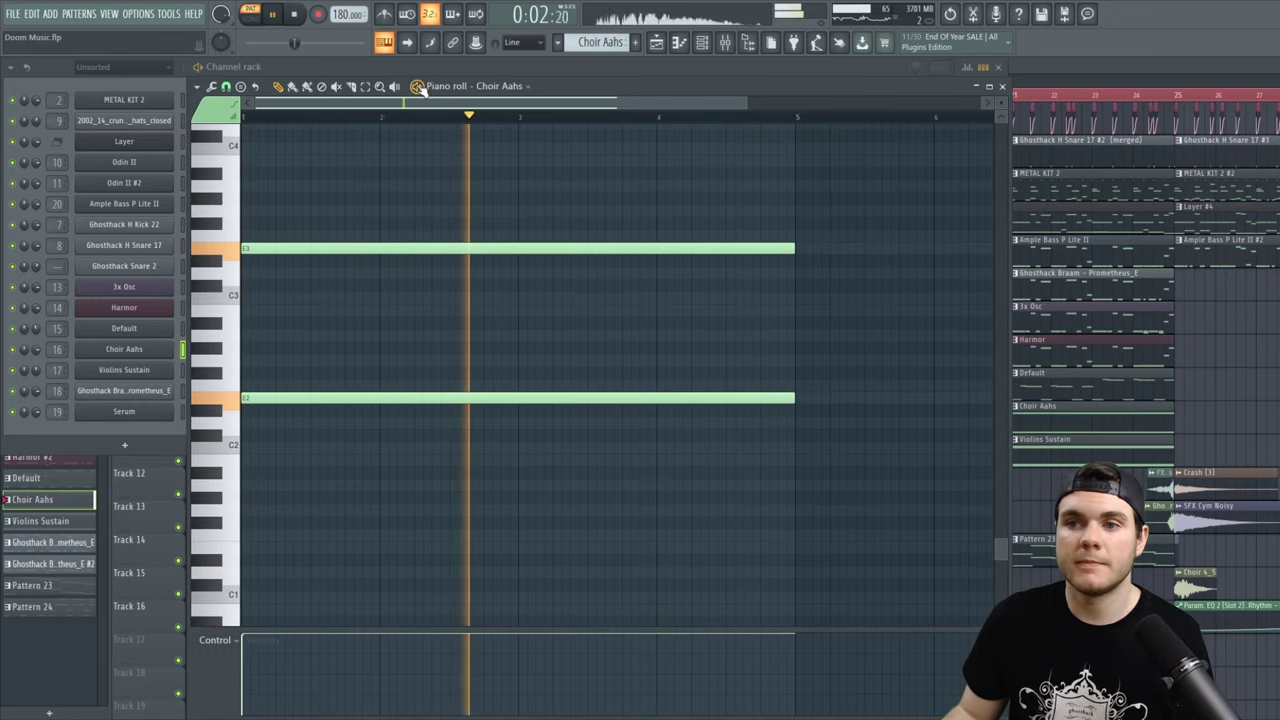
click(418, 87)
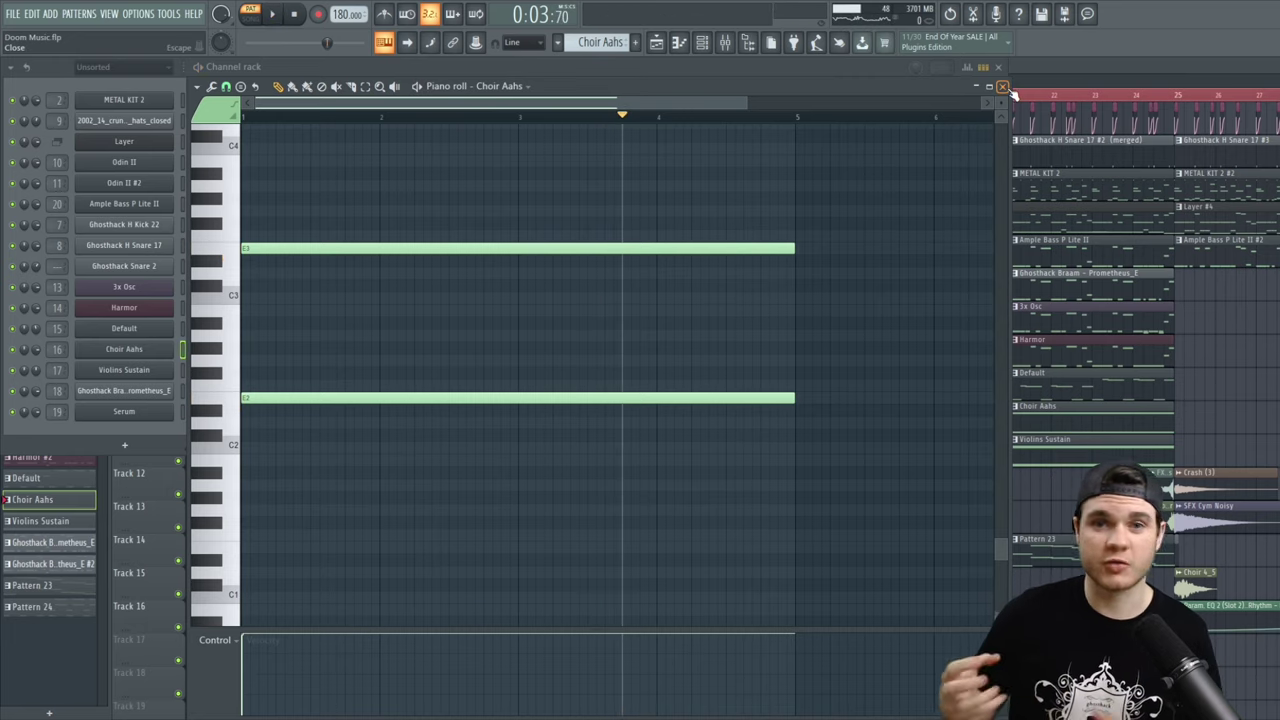
click(1003, 87)
click(998, 66)
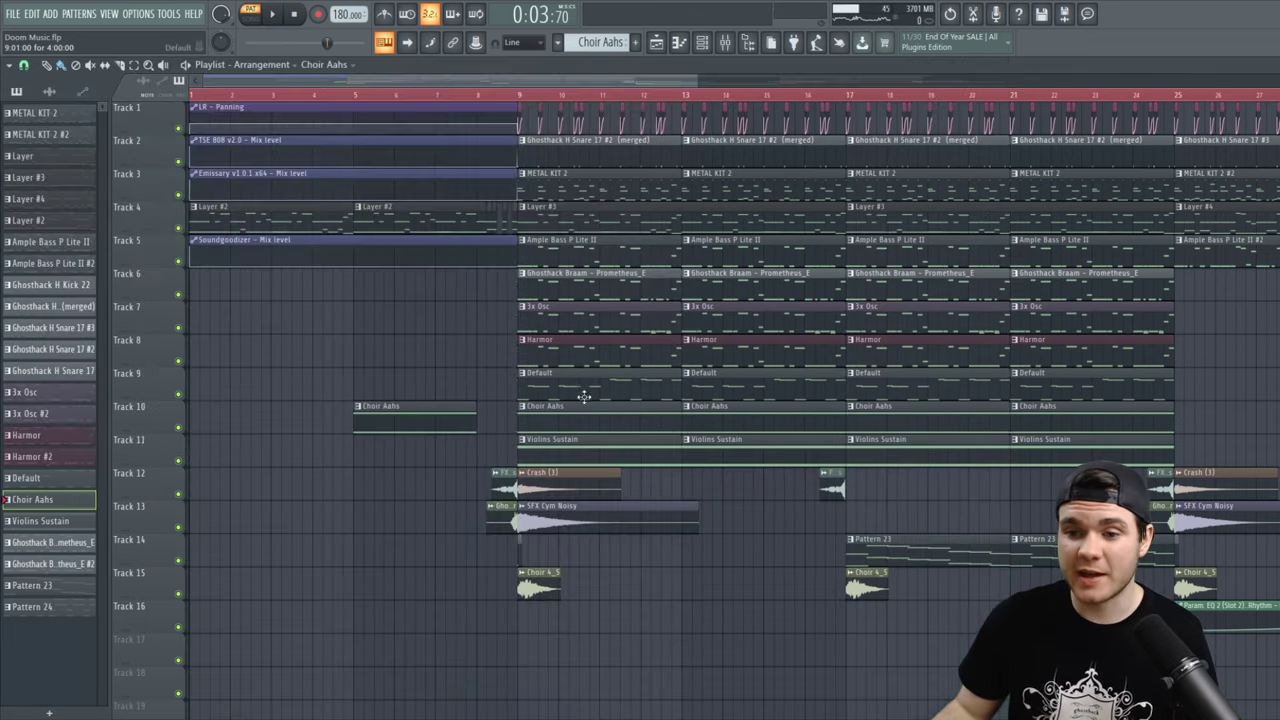
Play the Violins Sustain clip's sustained notes, then bring up Pattern 23's choir melody
double_click(600, 444)
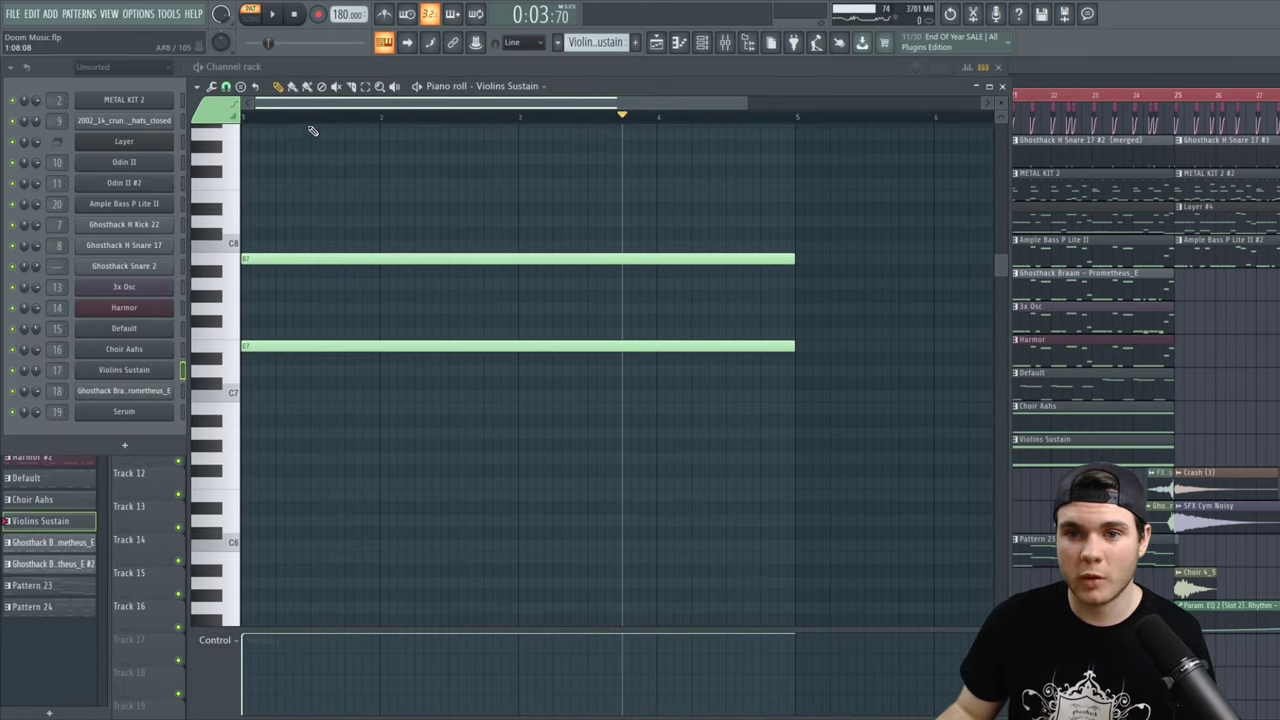
key(space)
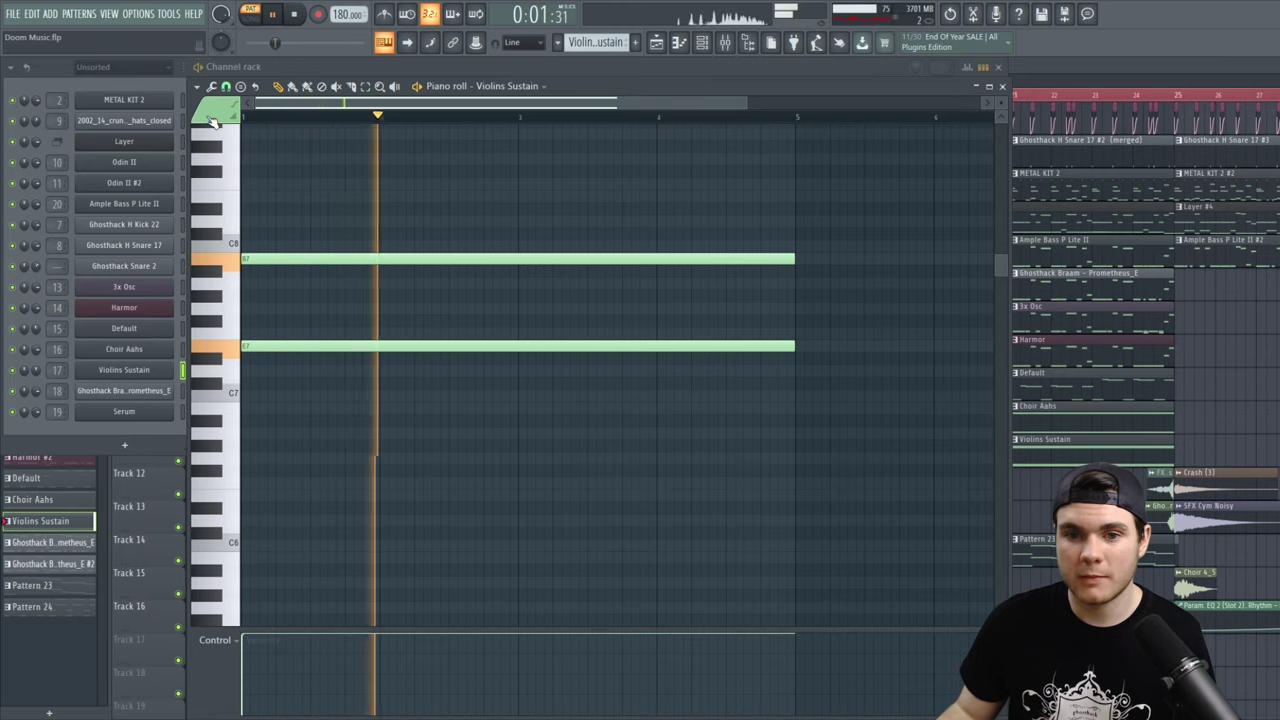
key(space)
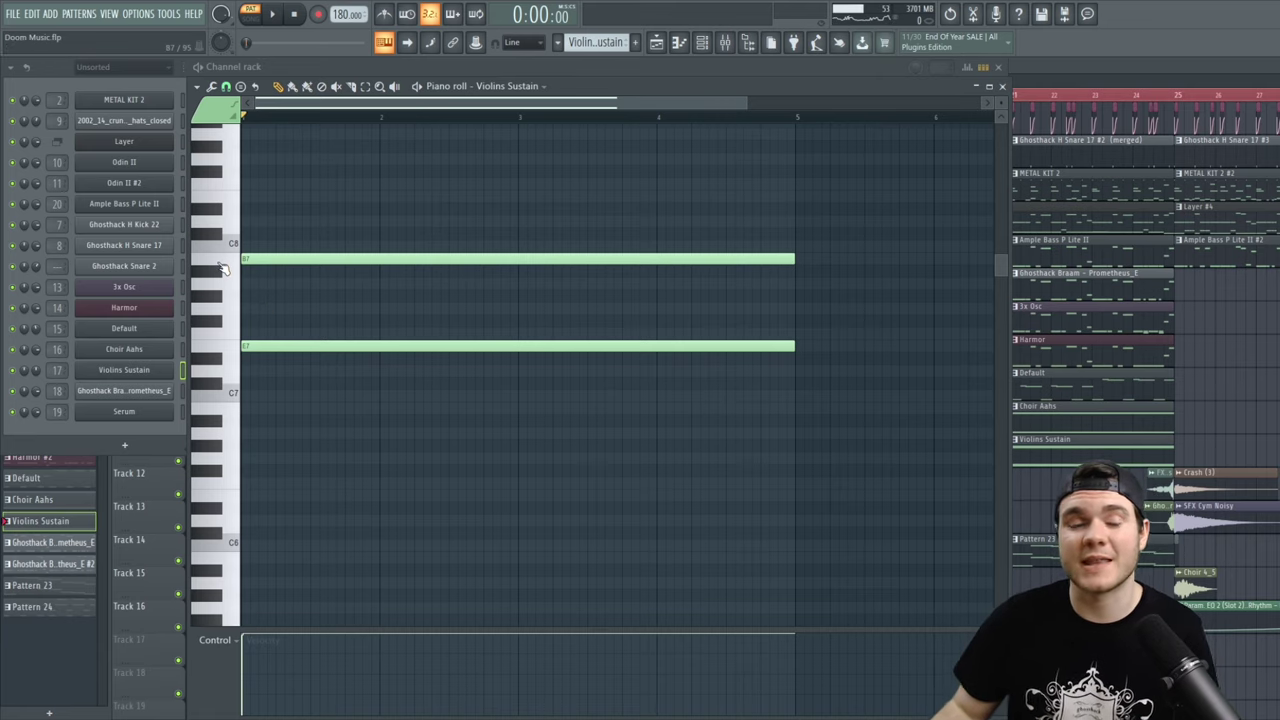
click(1002, 86)
click(1000, 66)
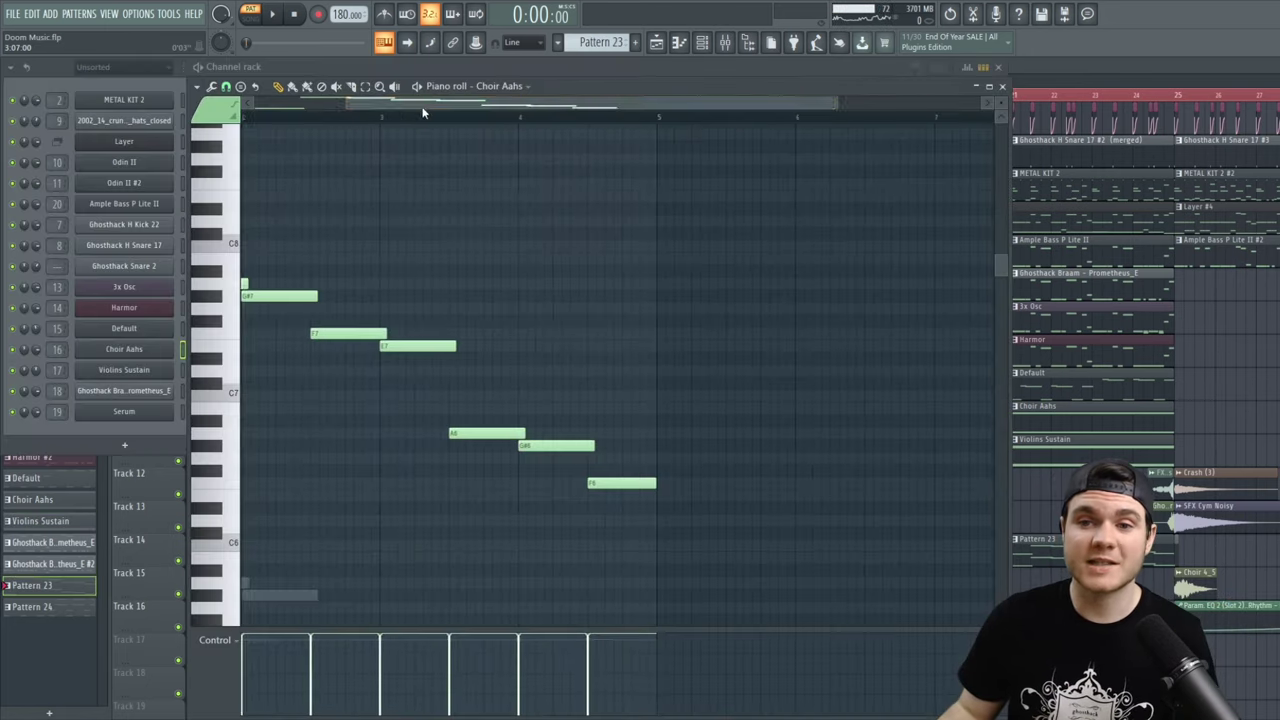
scroll(410, 201, left, 2)
scroll(410, 201, down, 5)
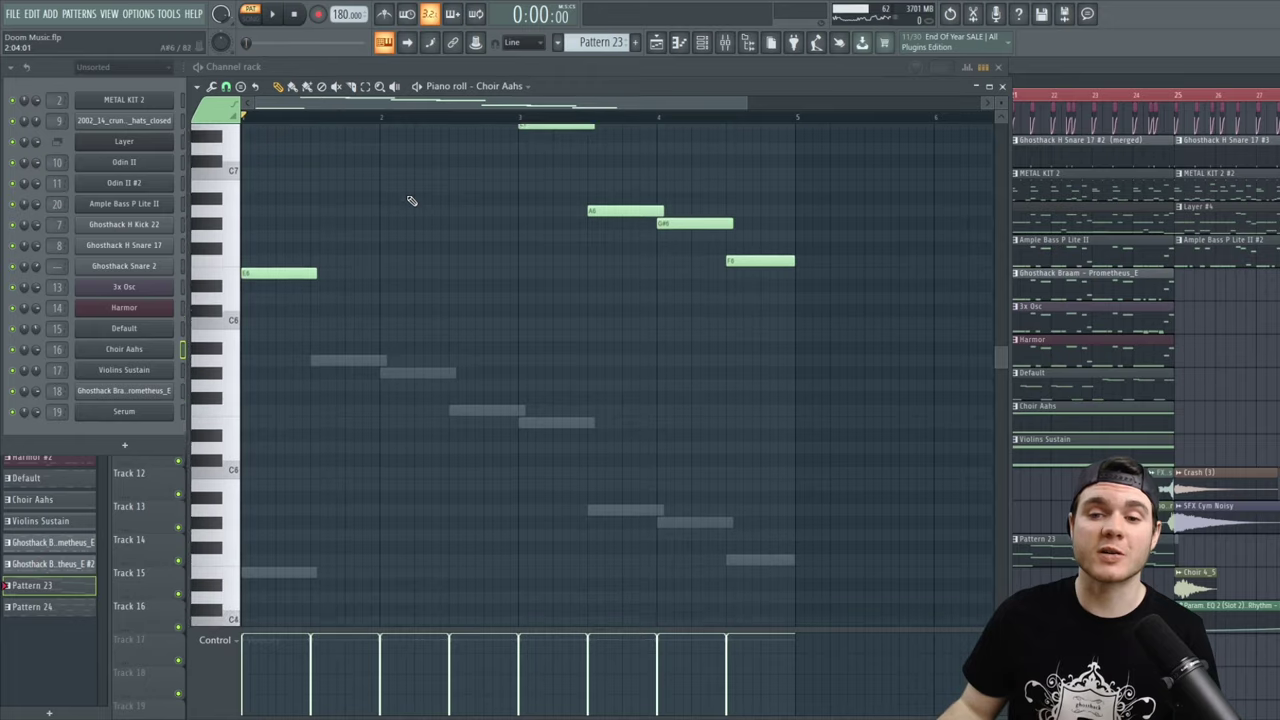
Enlarge the note grid to full height and play Pattern 23's choir melody
scroll(410, 201, up, 3)
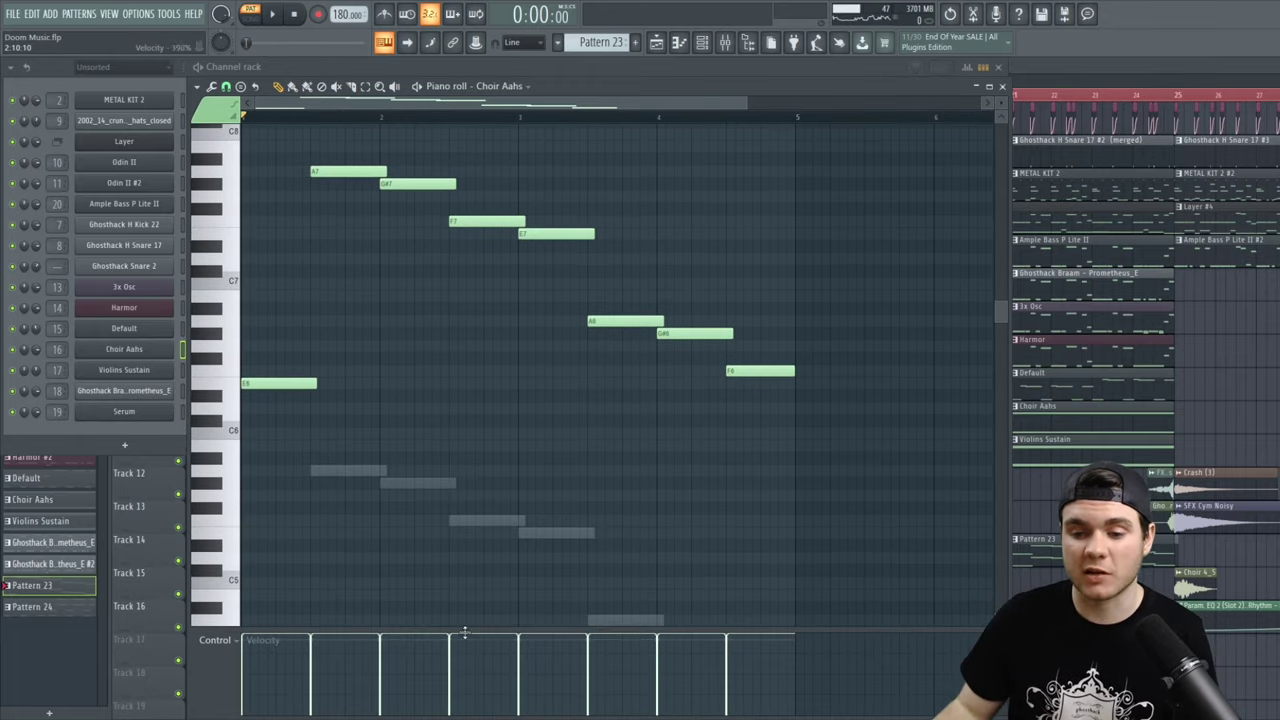
drag(465, 630, 465, 712)
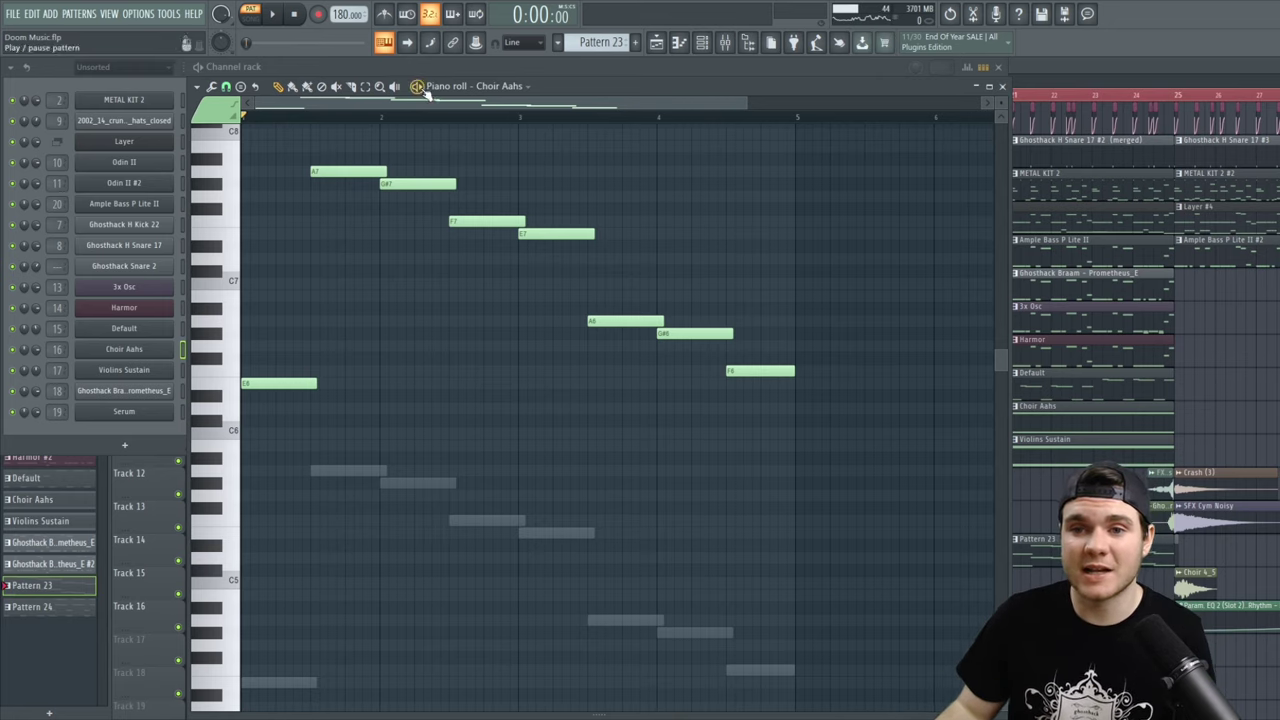
key(space)
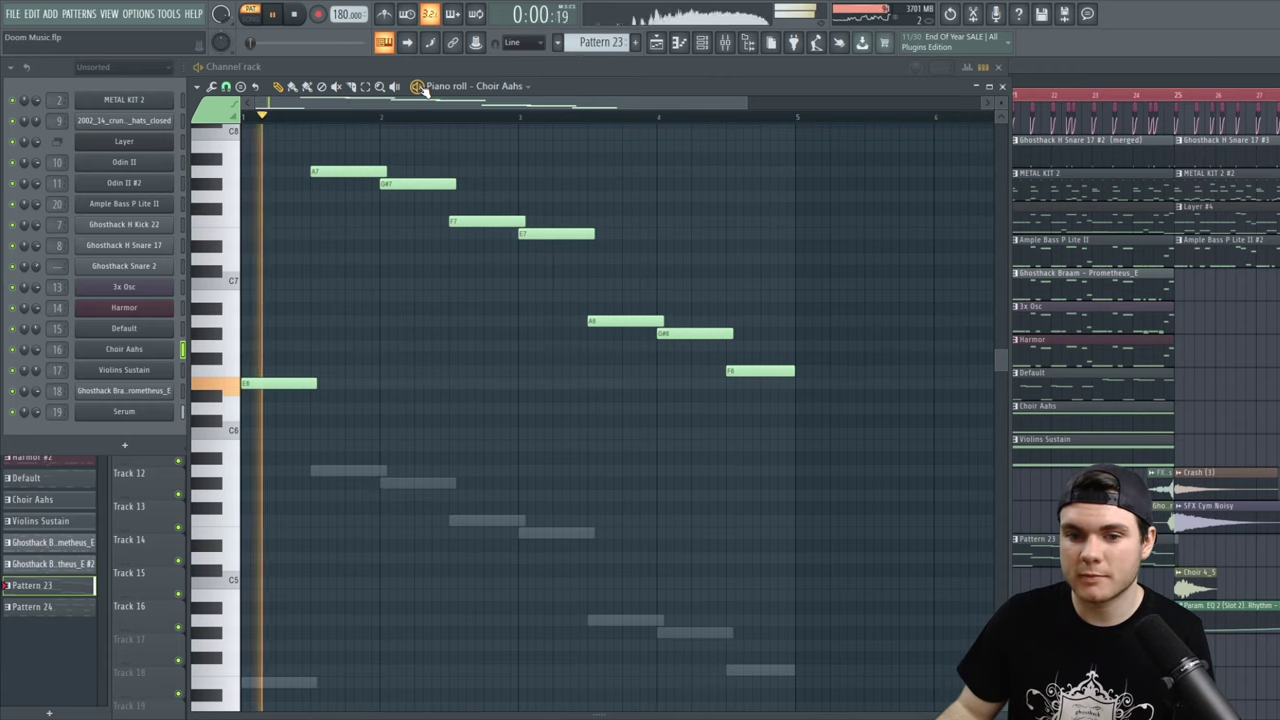
key(space)
Replay Pattern 23 with the channel rack in front to hear the Serum layer
click(181, 349)
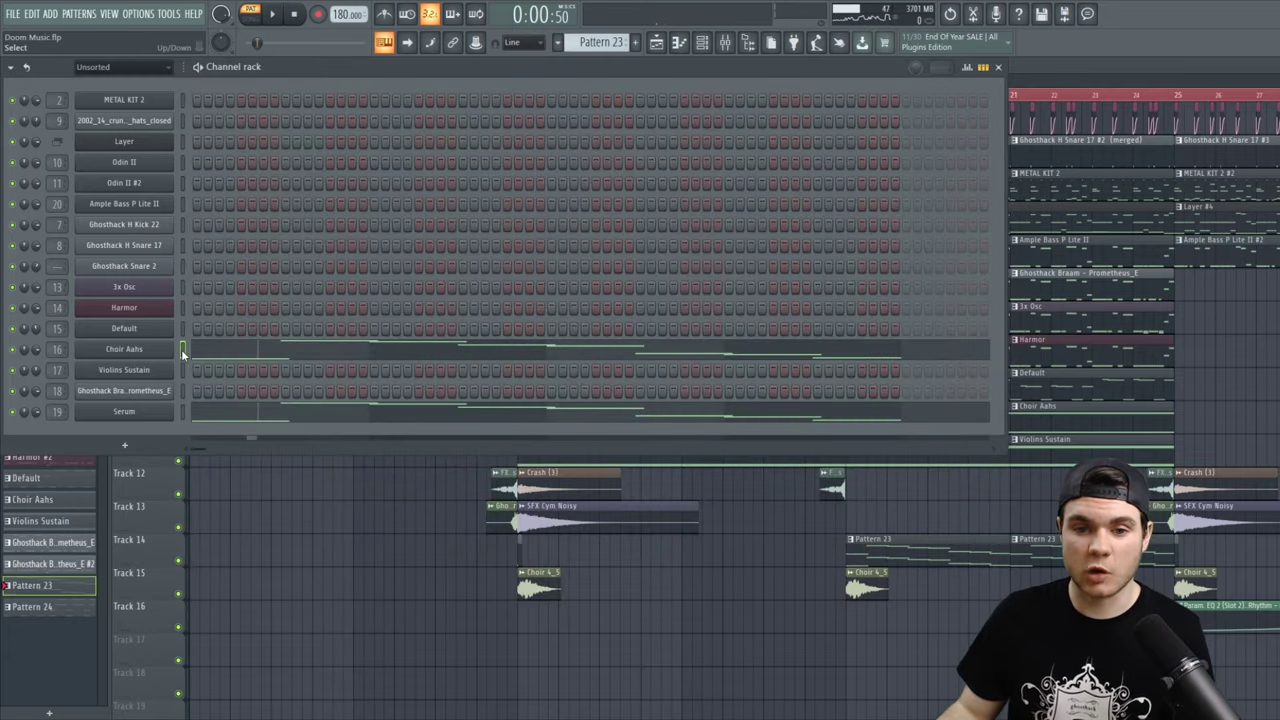
key(space)
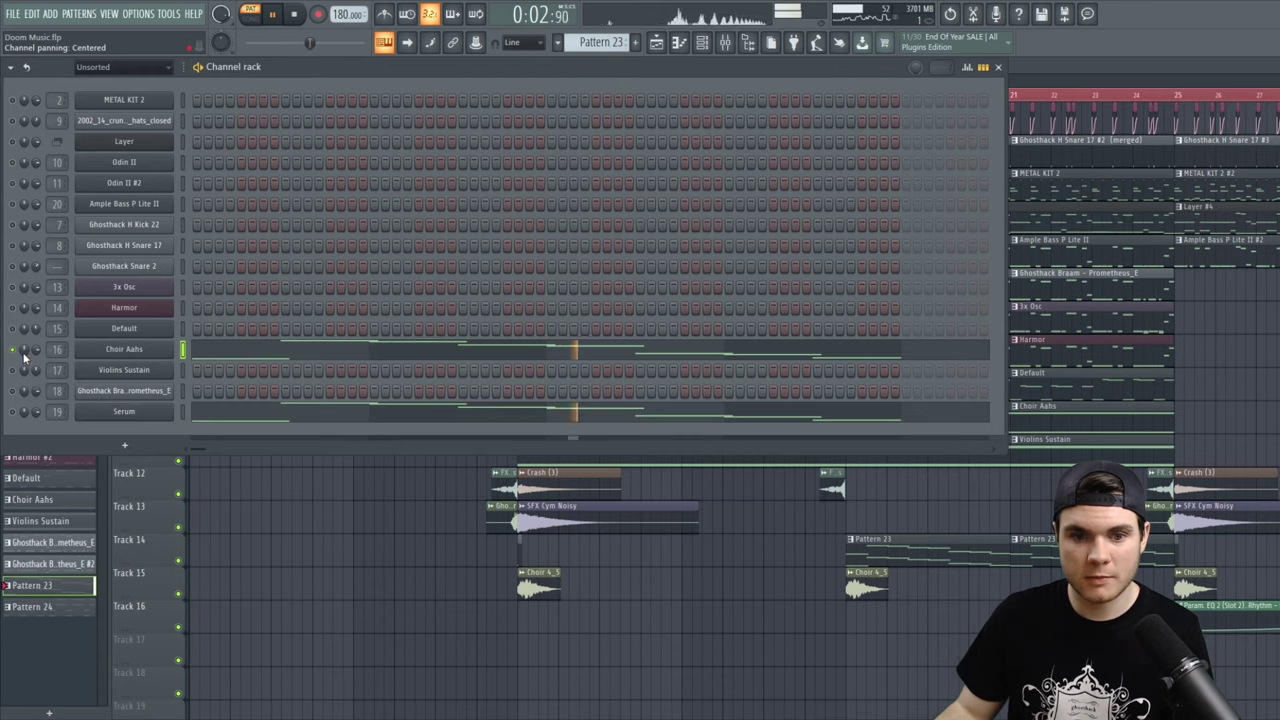
key(space)
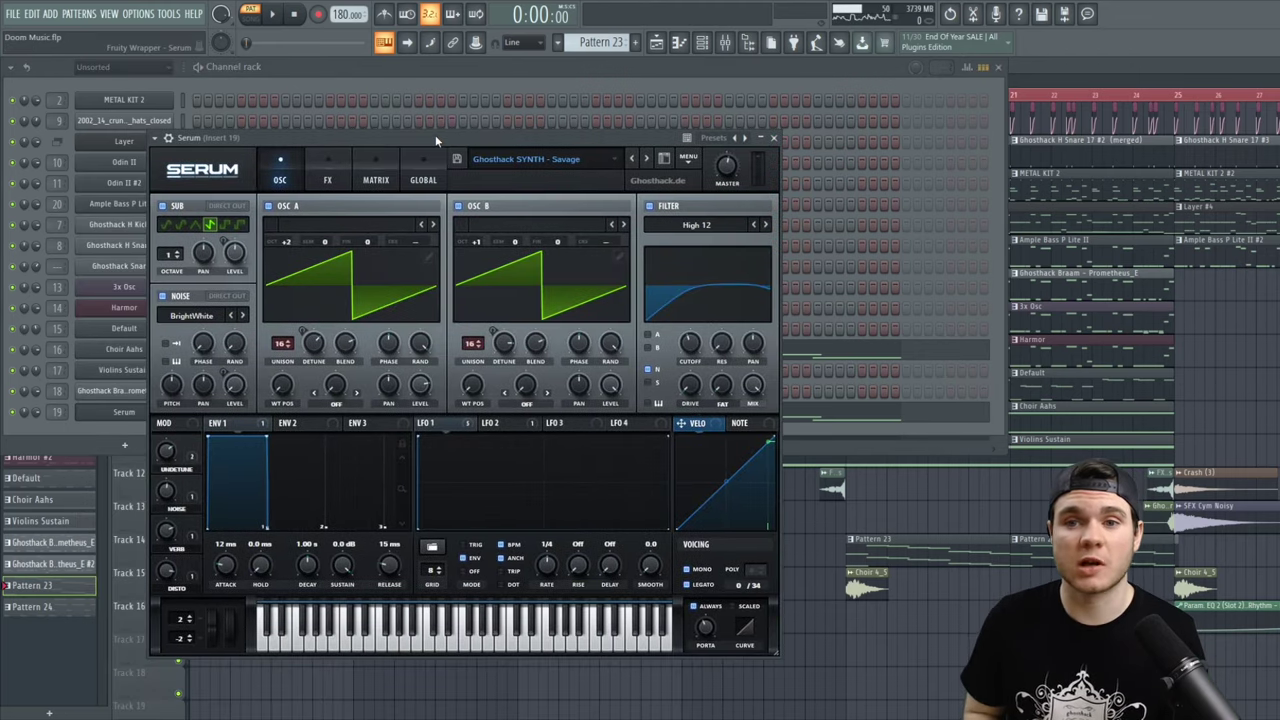
key(space)
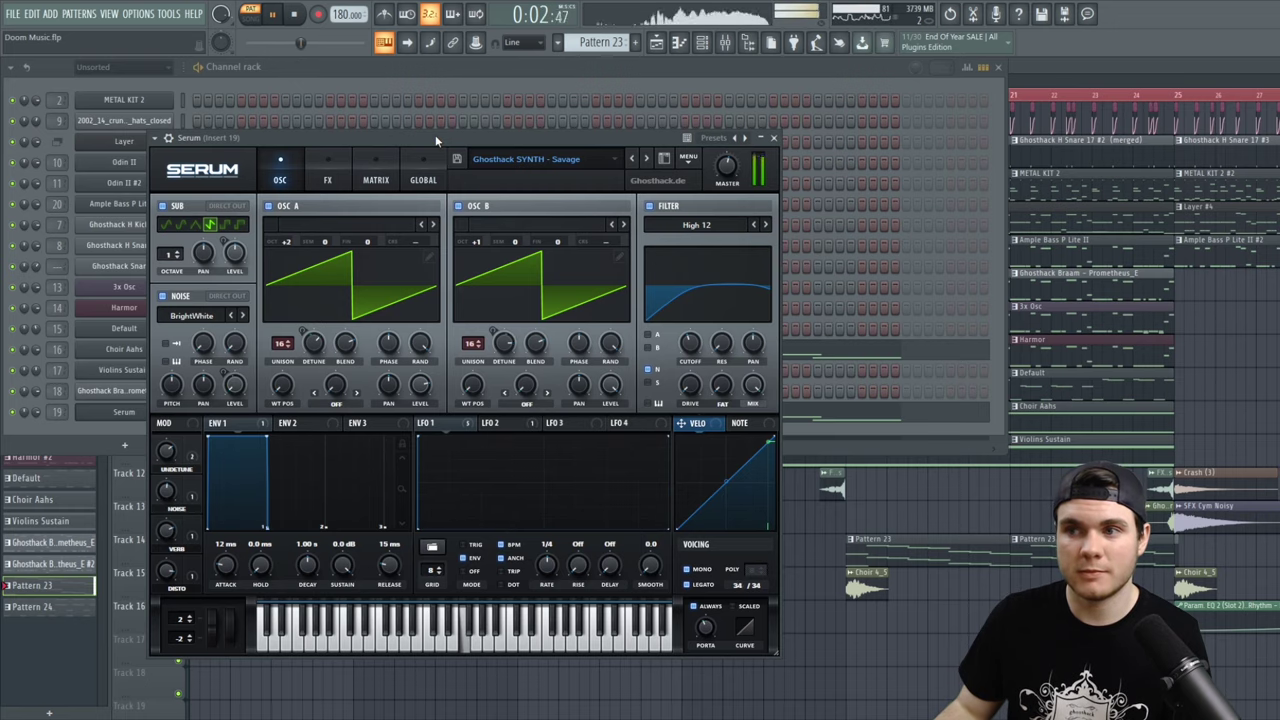
key(space)
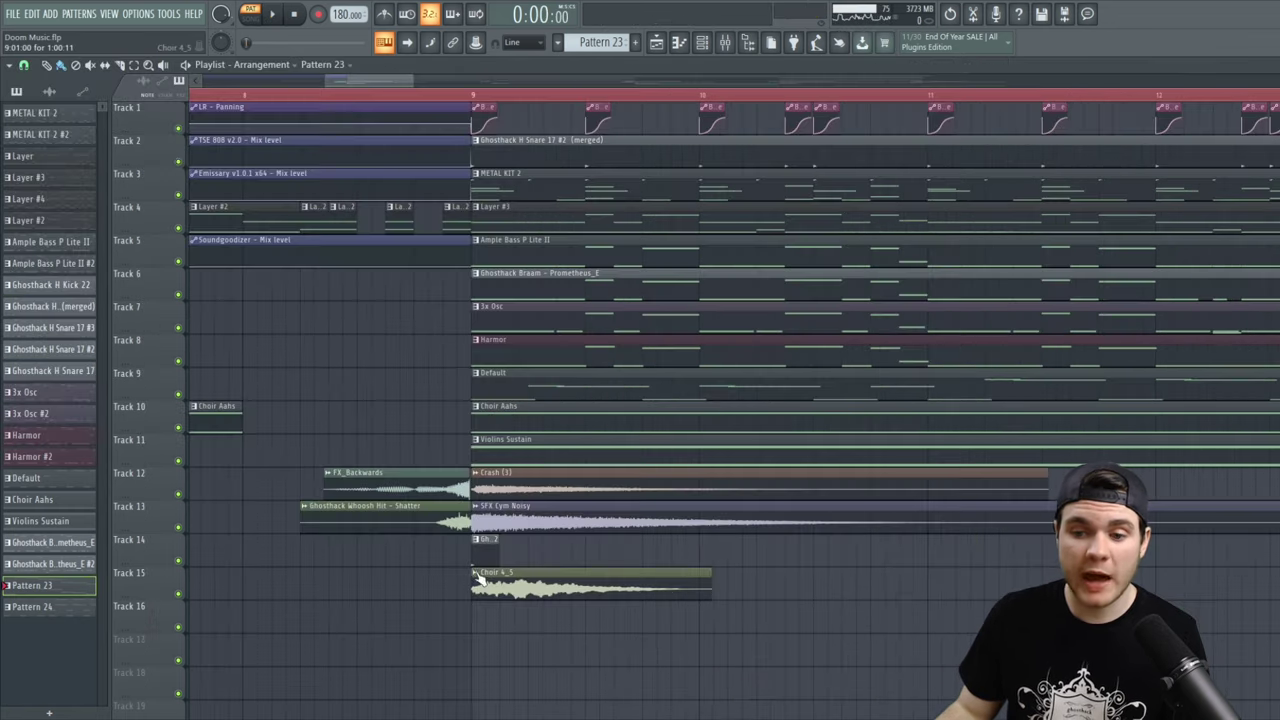
Preview the Choir 4_5, SFX Cym Noisy and Crash (3) clips from their menus
right_click(476, 542)
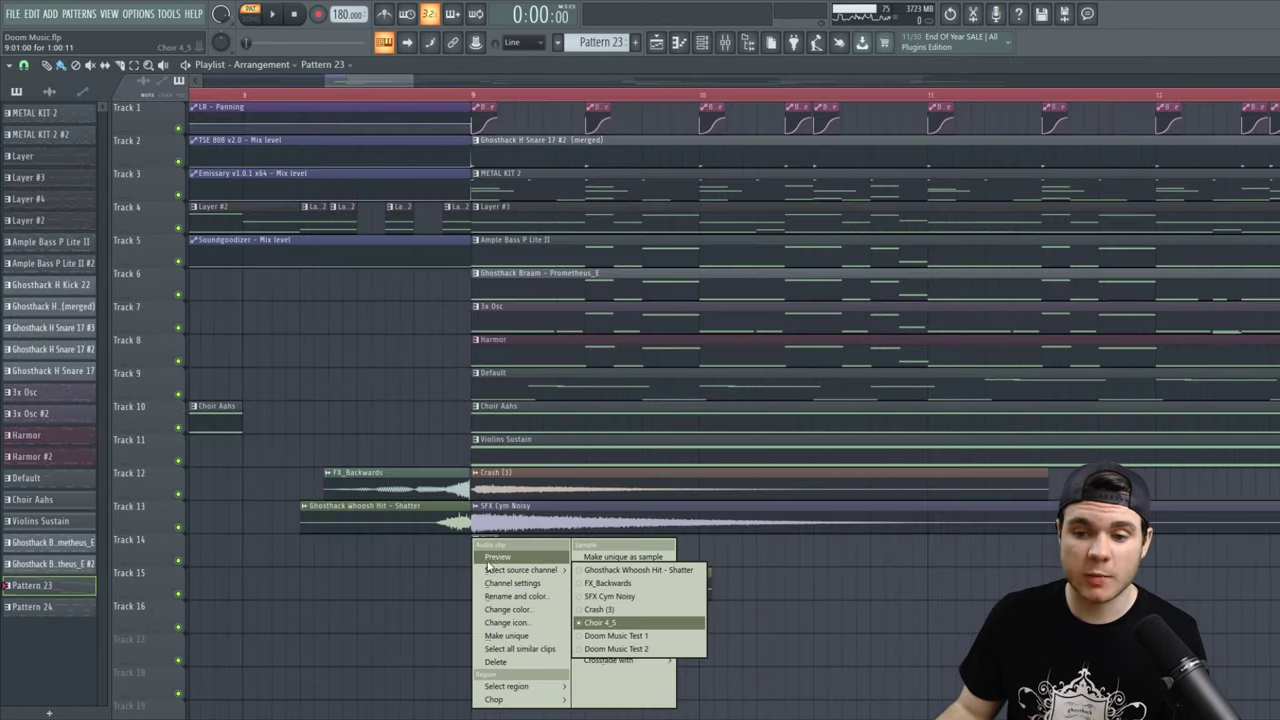
click(490, 559)
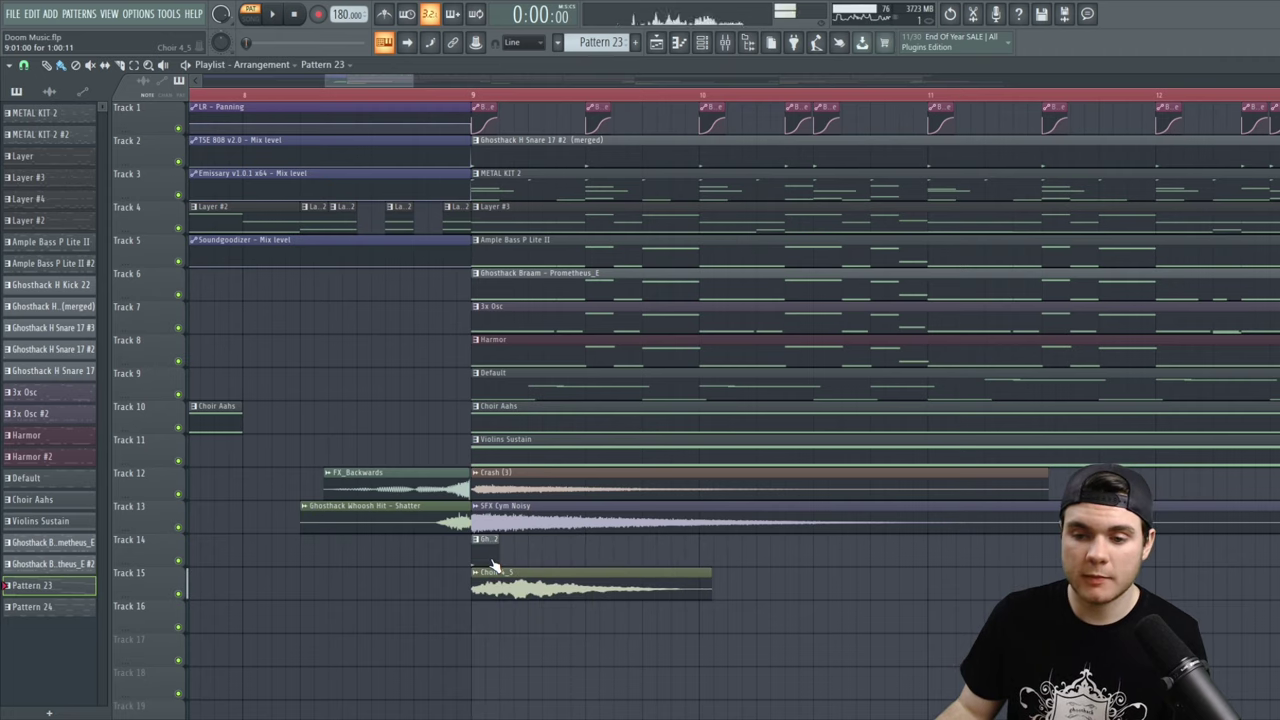
right_click(478, 516)
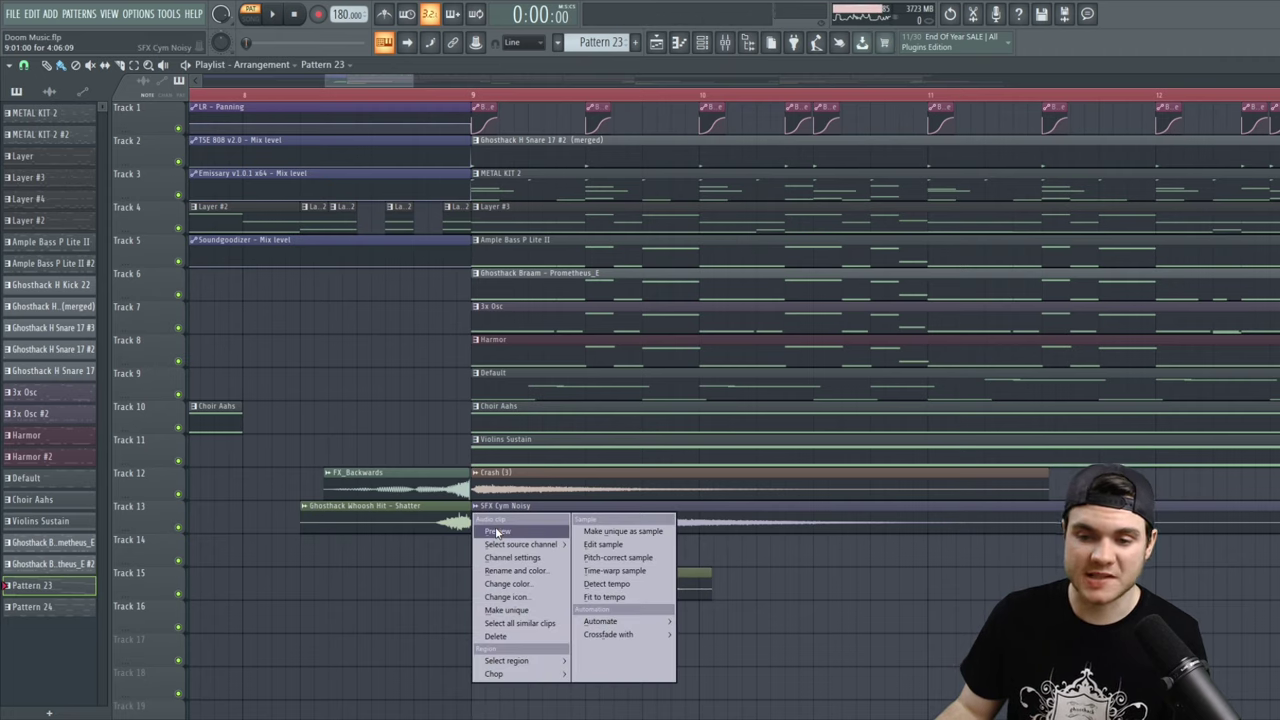
click(495, 532)
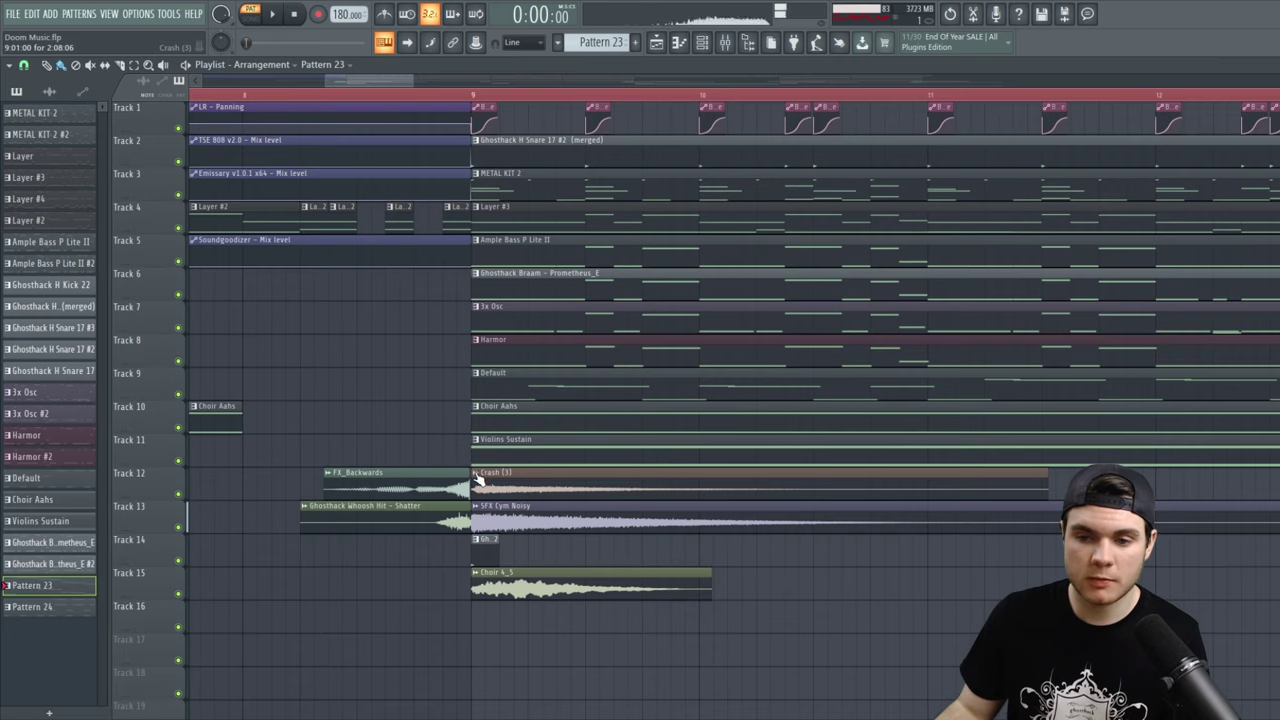
right_click(478, 480)
click(500, 497)
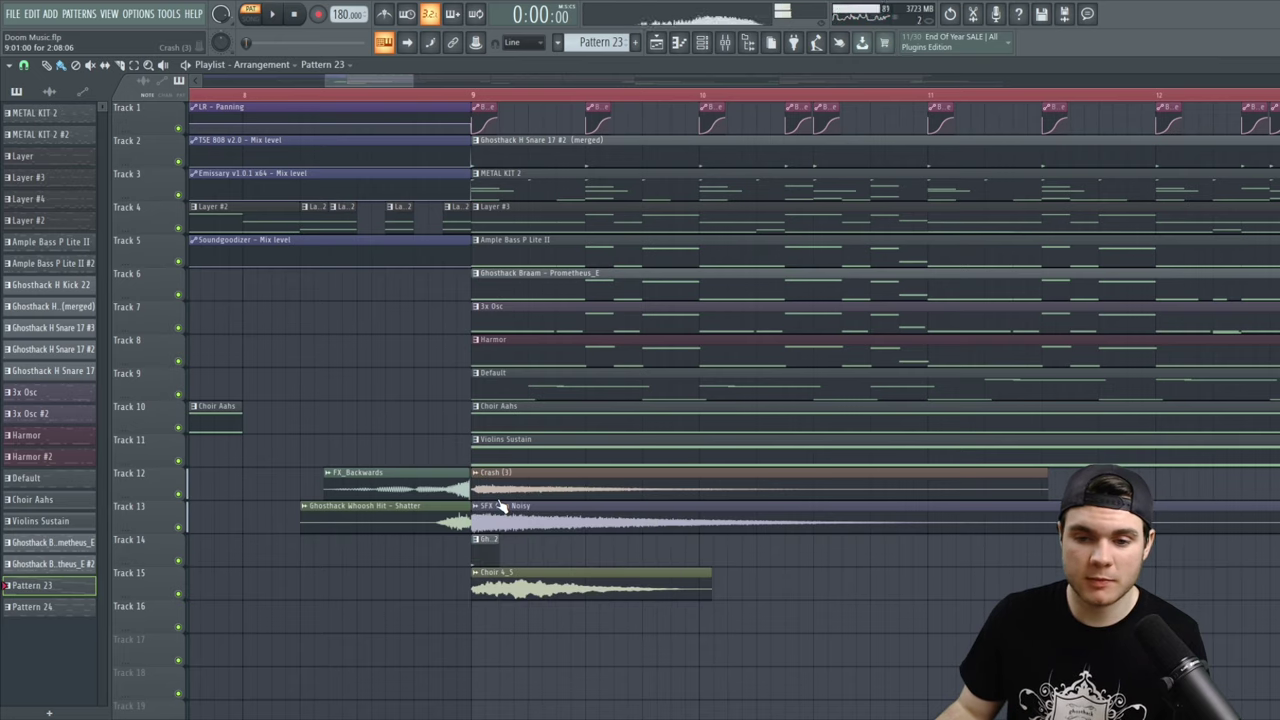
Solo tracks 12, 13 and 15 and play the bar 9 transition from about bar 8.5
click(385, 93)
key(space)
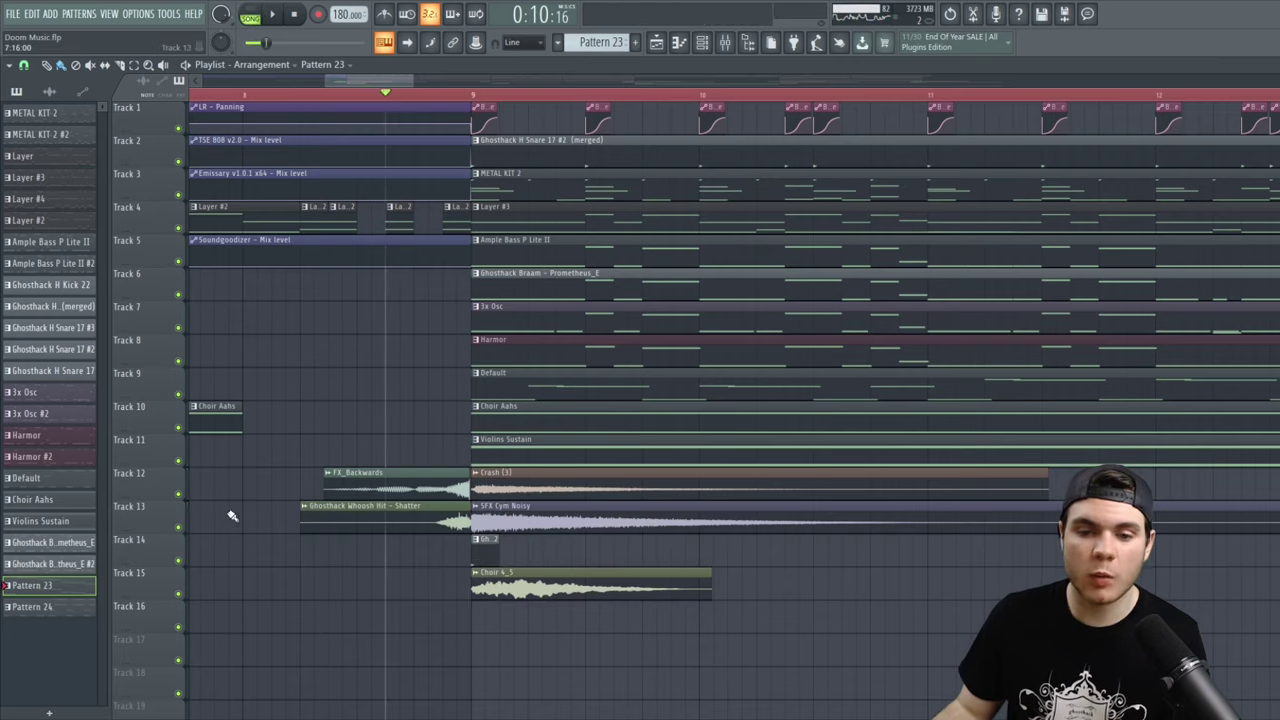
ctrl+click(178, 494)
click(178, 527)
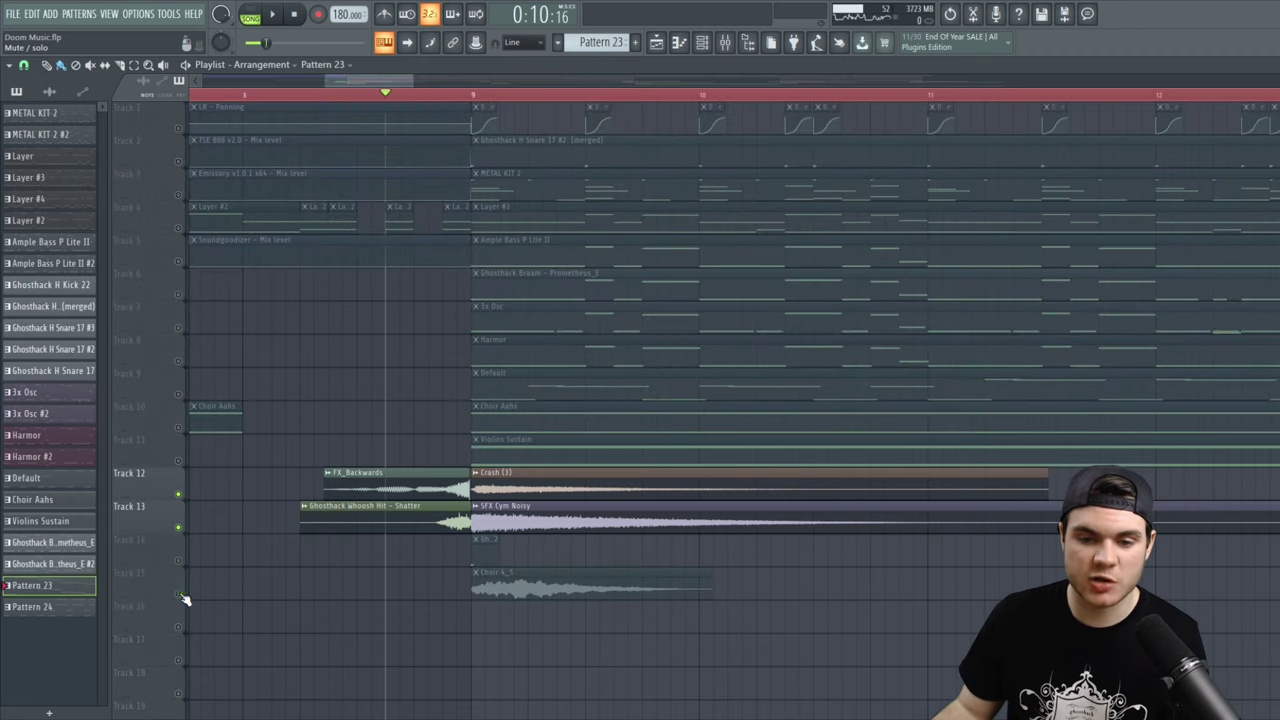
click(178, 594)
drag(385, 97, 368, 106)
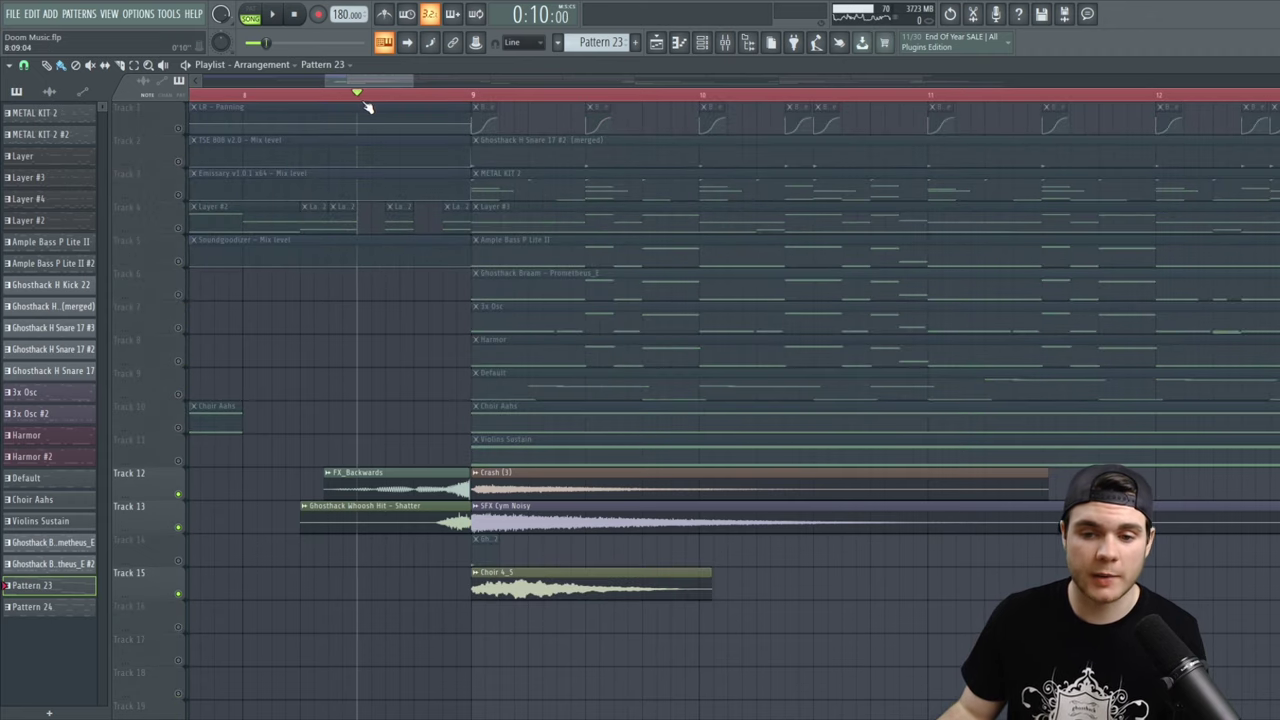
key(space)
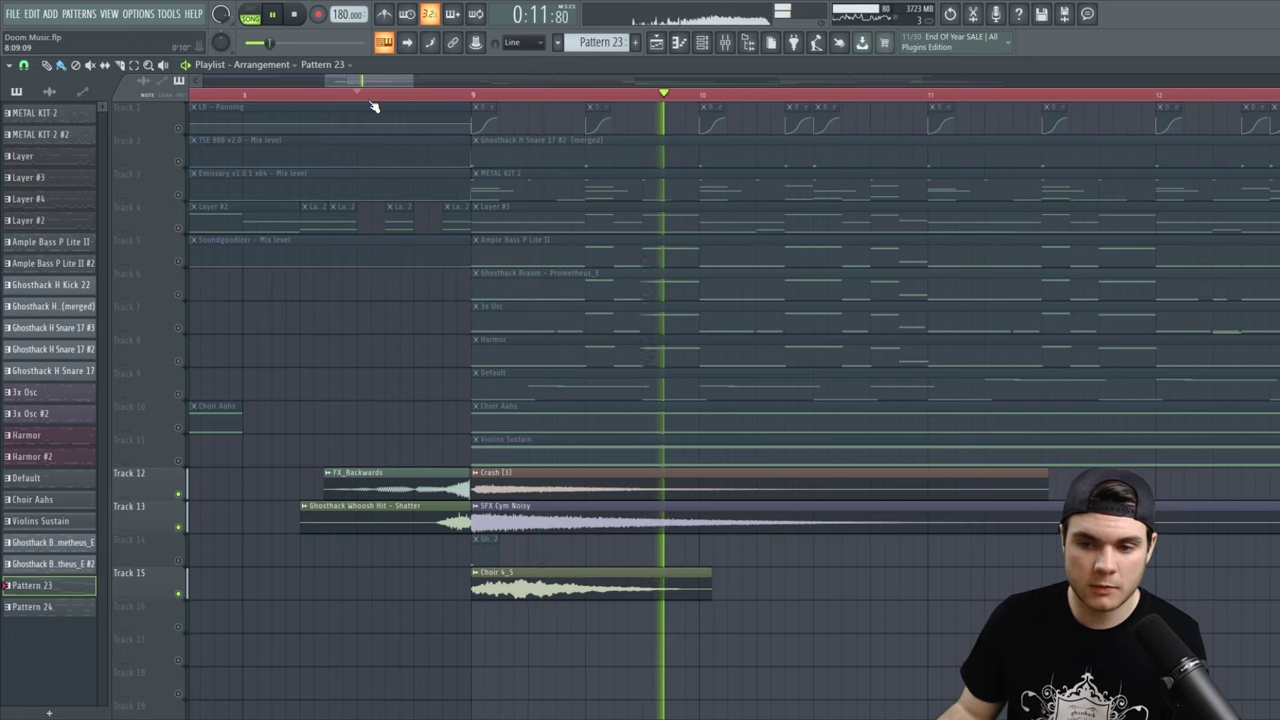
key(space)
Move further down the arrangement and jump the song position to bar 25
scroll(471, 100, down, 3)
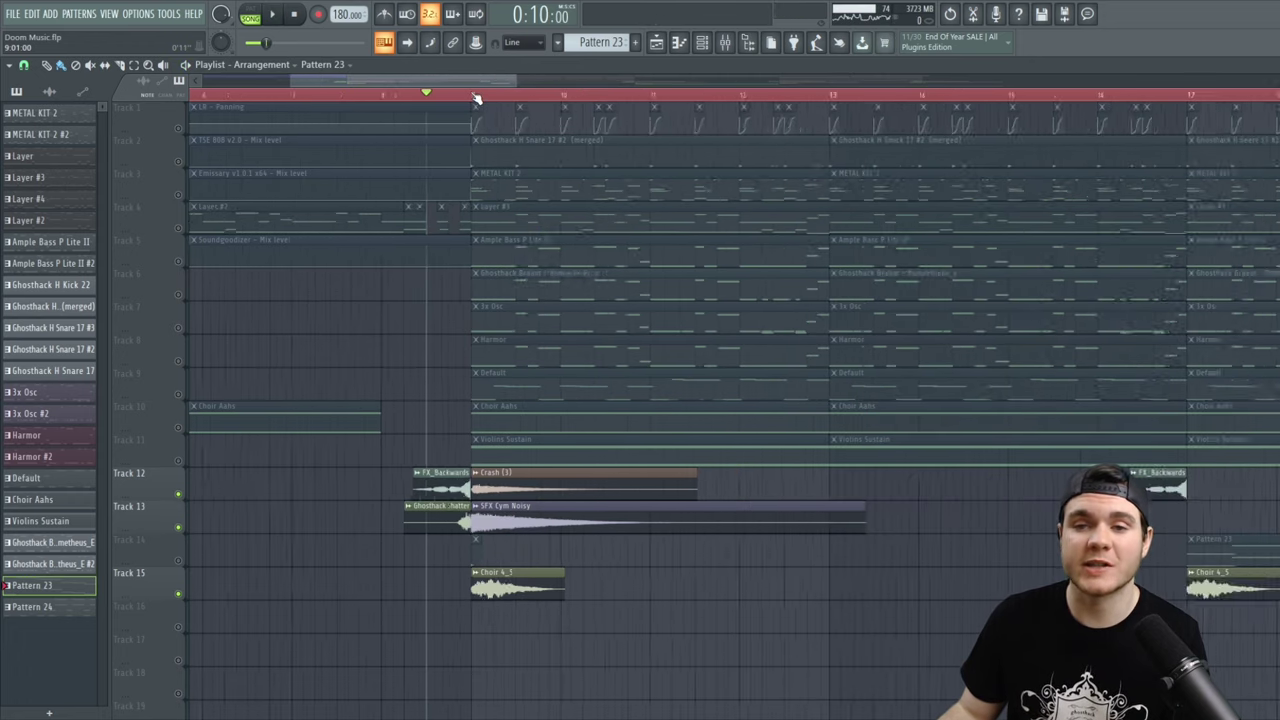
scroll(476, 97, down, 5)
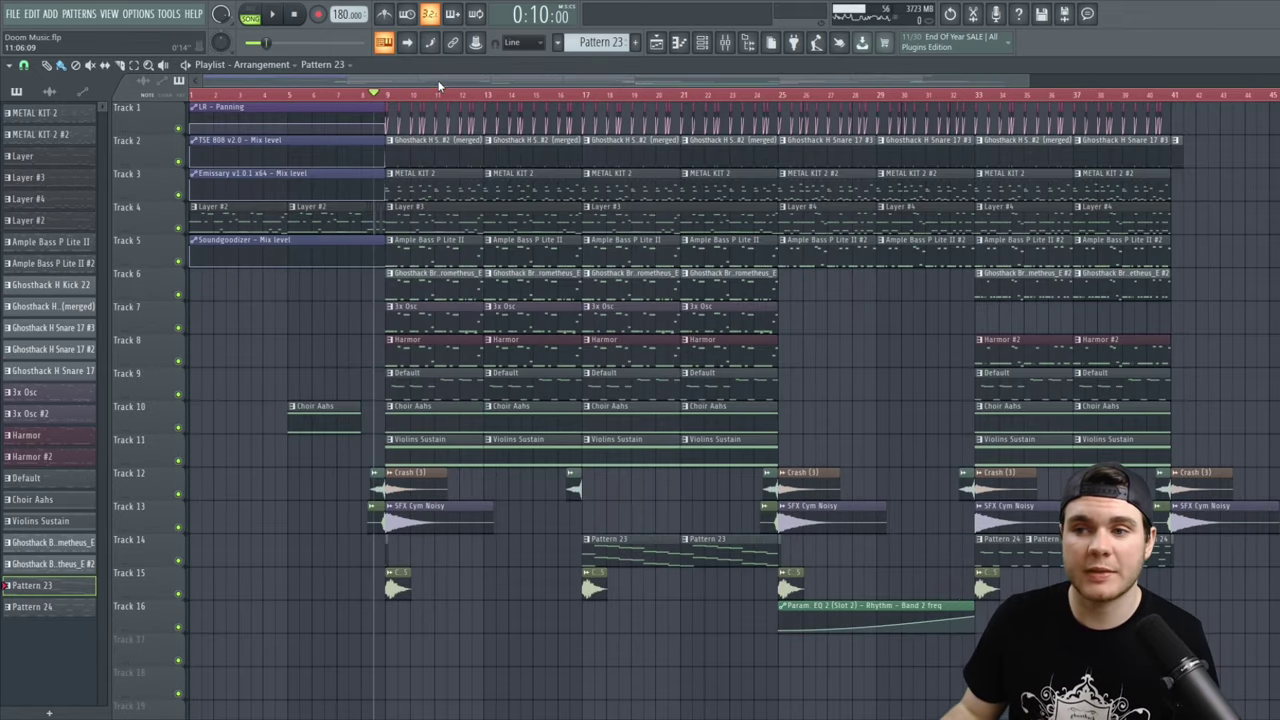
drag(438, 86, 607, 80)
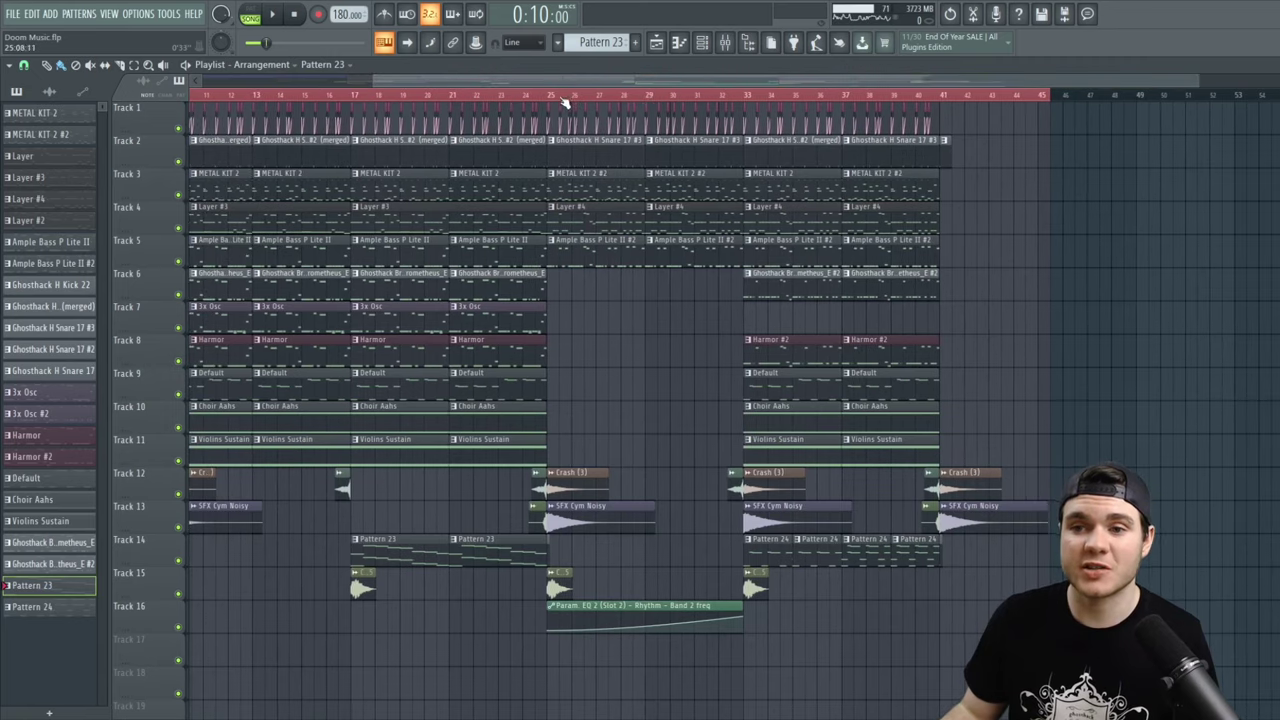
click(565, 100)
scroll(600, 98, up, 4)
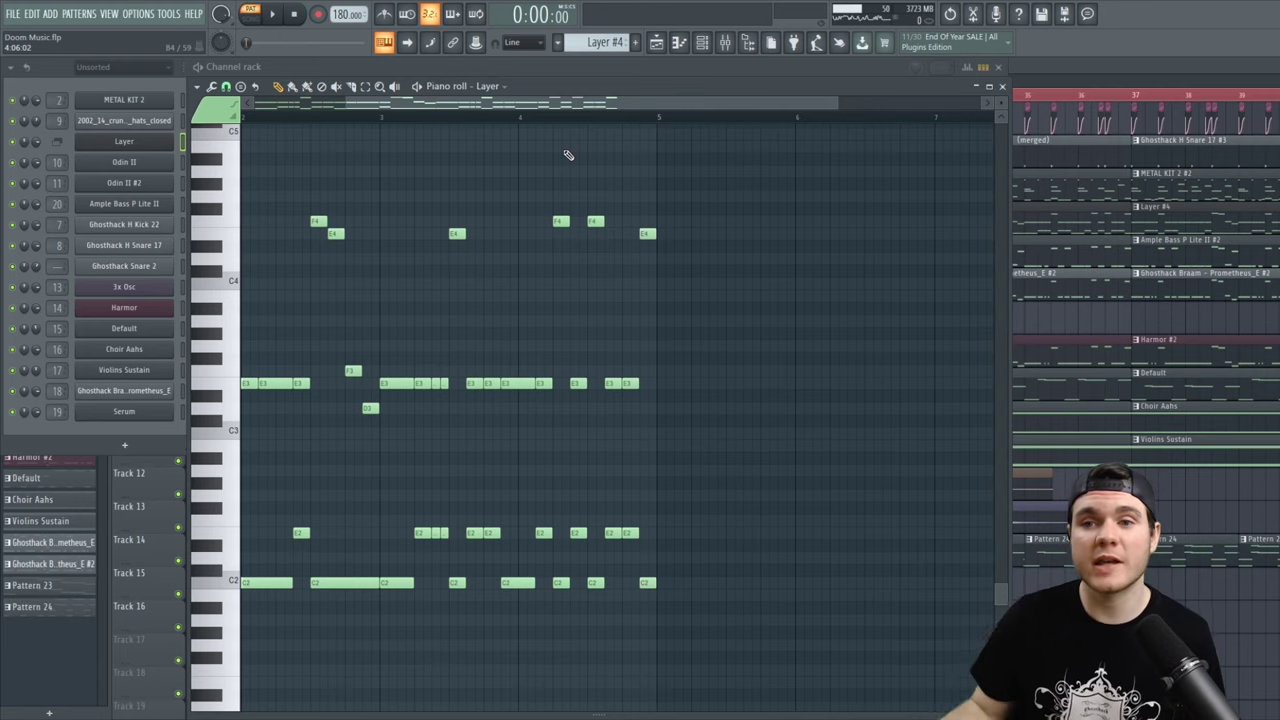
Play the Layer guitar riff, then switch to the Ample Bass P Lite II pattern and play it
drag(556, 108, 442, 111)
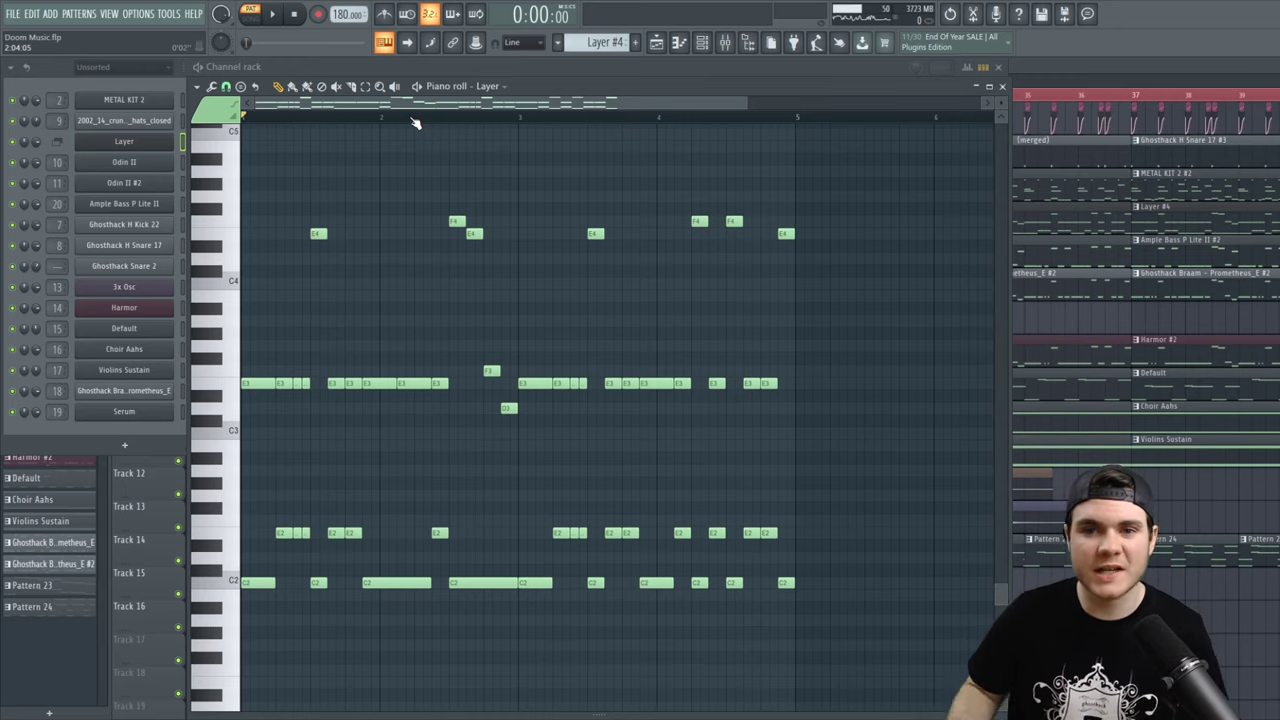
key(space)
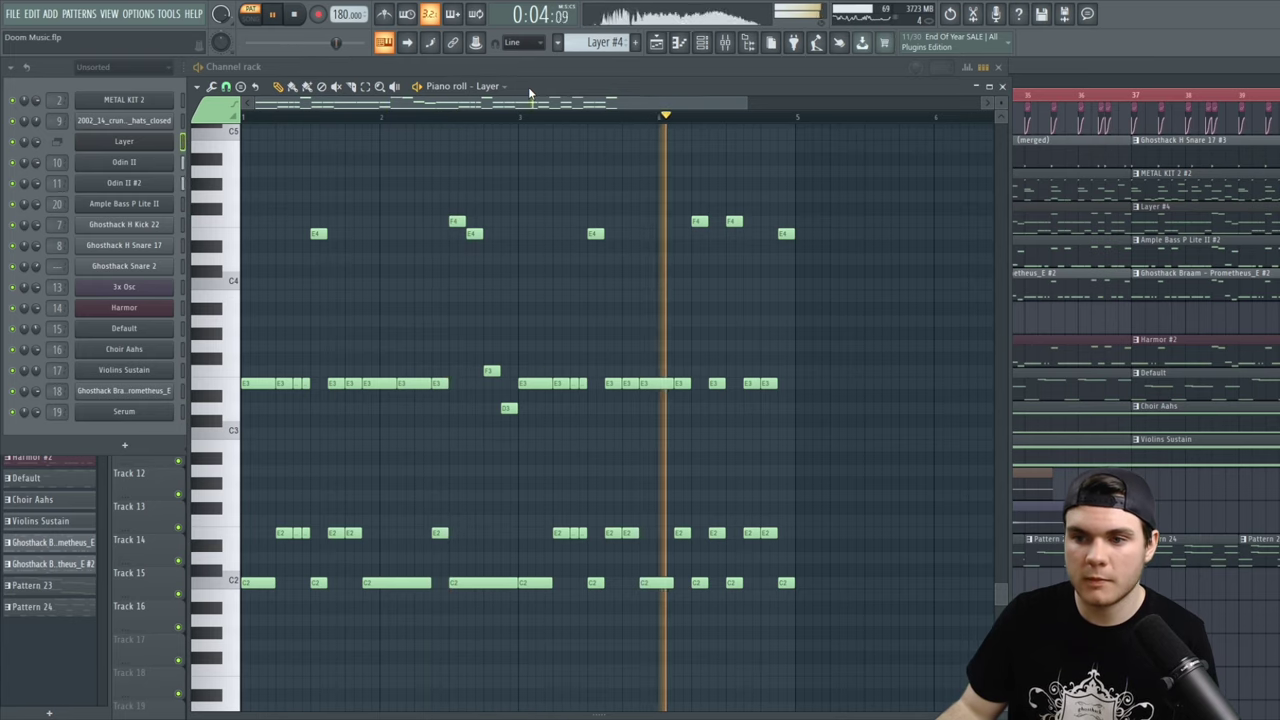
key(space)
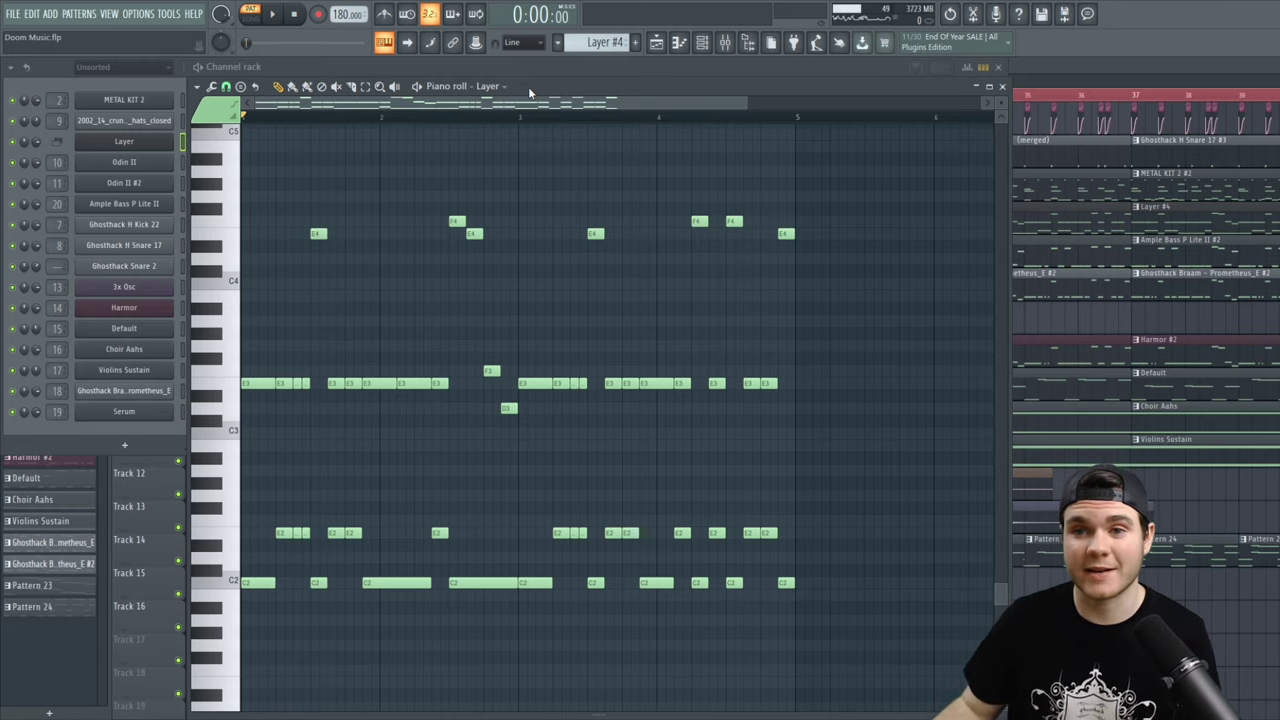
key(KP_Add)
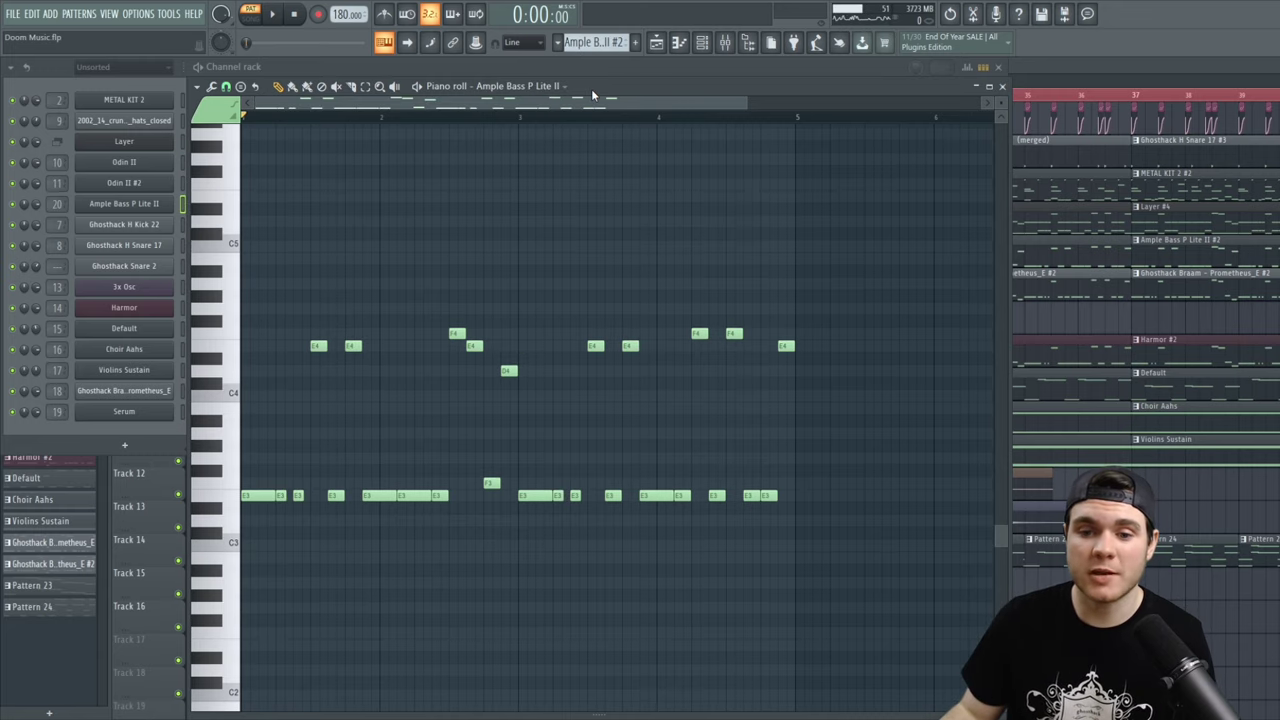
key(space)
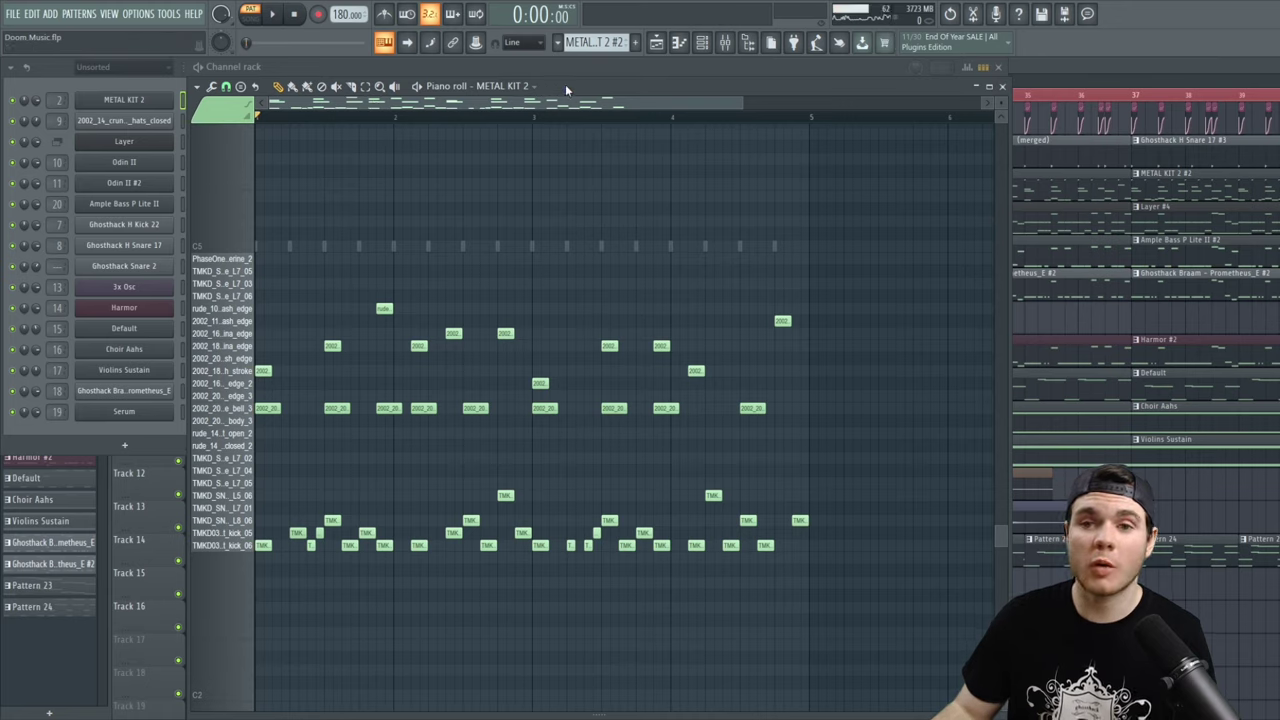
Play the METAL KIT 2 kick, snare and cymbal pattern, then bring the full Playlist forward
key(space)
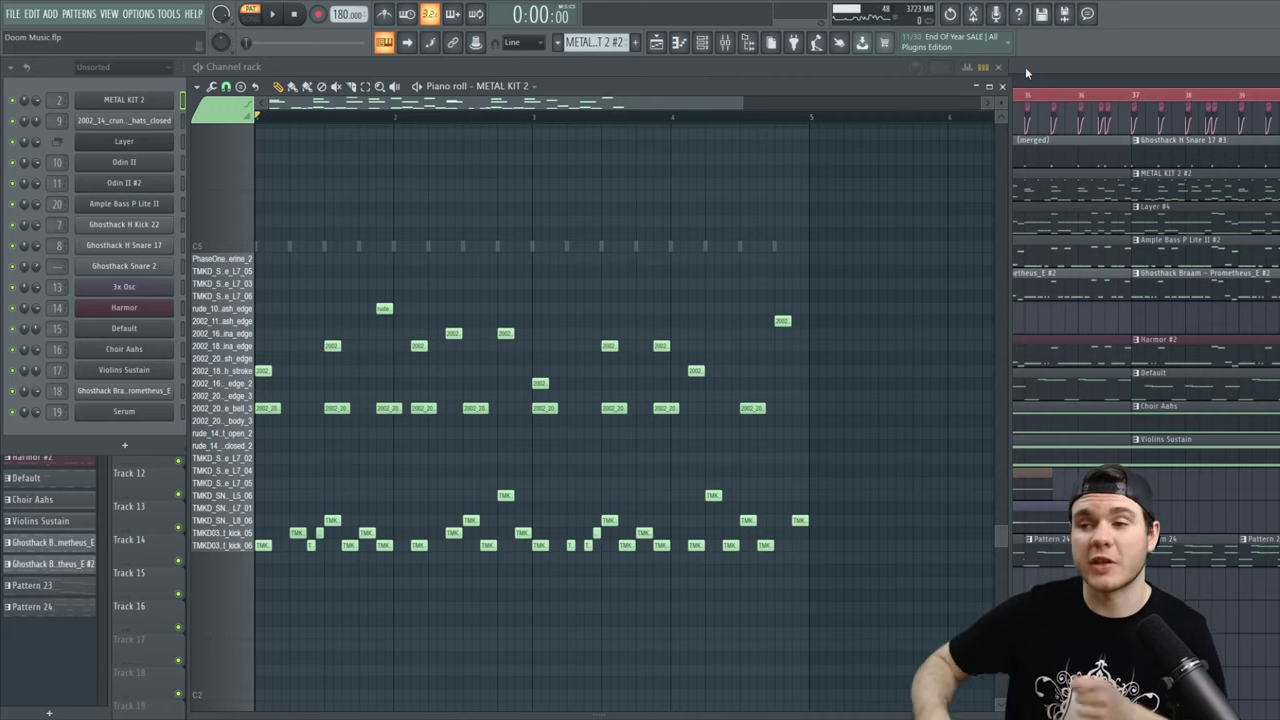
click(1025, 67)
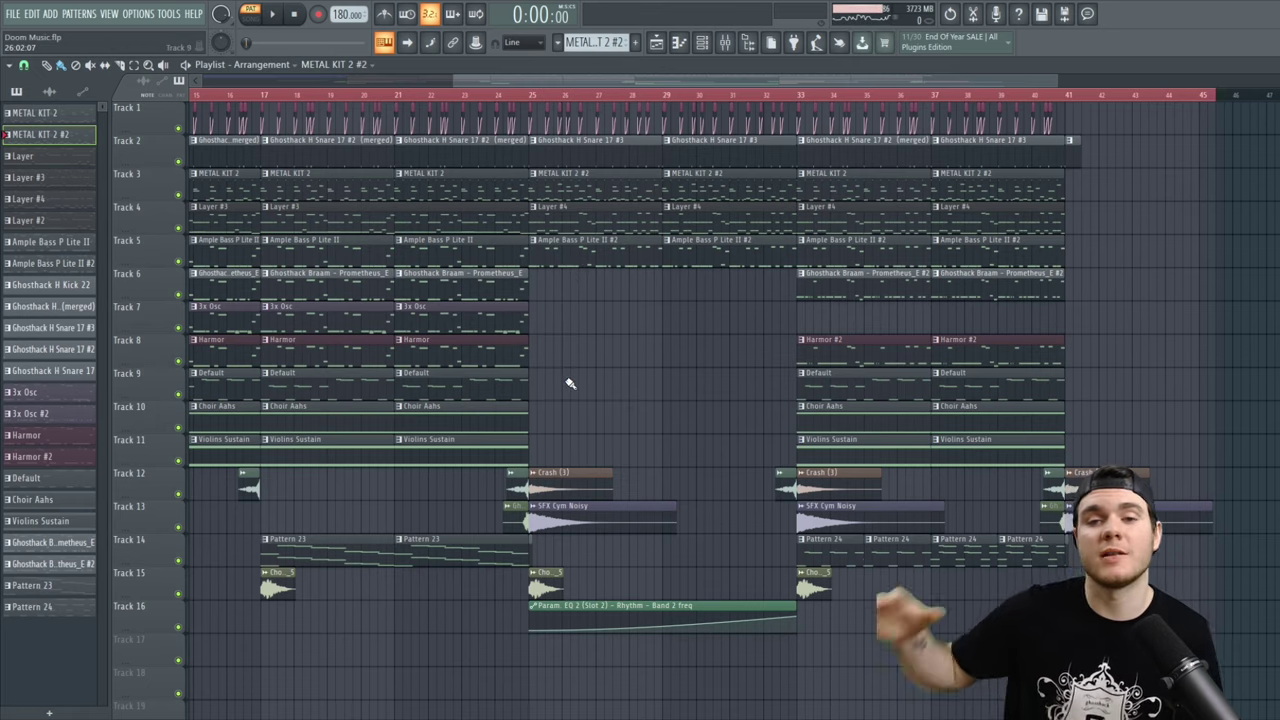
Open the Ghosthack H Snare 17 #3 clip, view its Channel rack steps, and play the kick-snare pattern
double_click(580, 150)
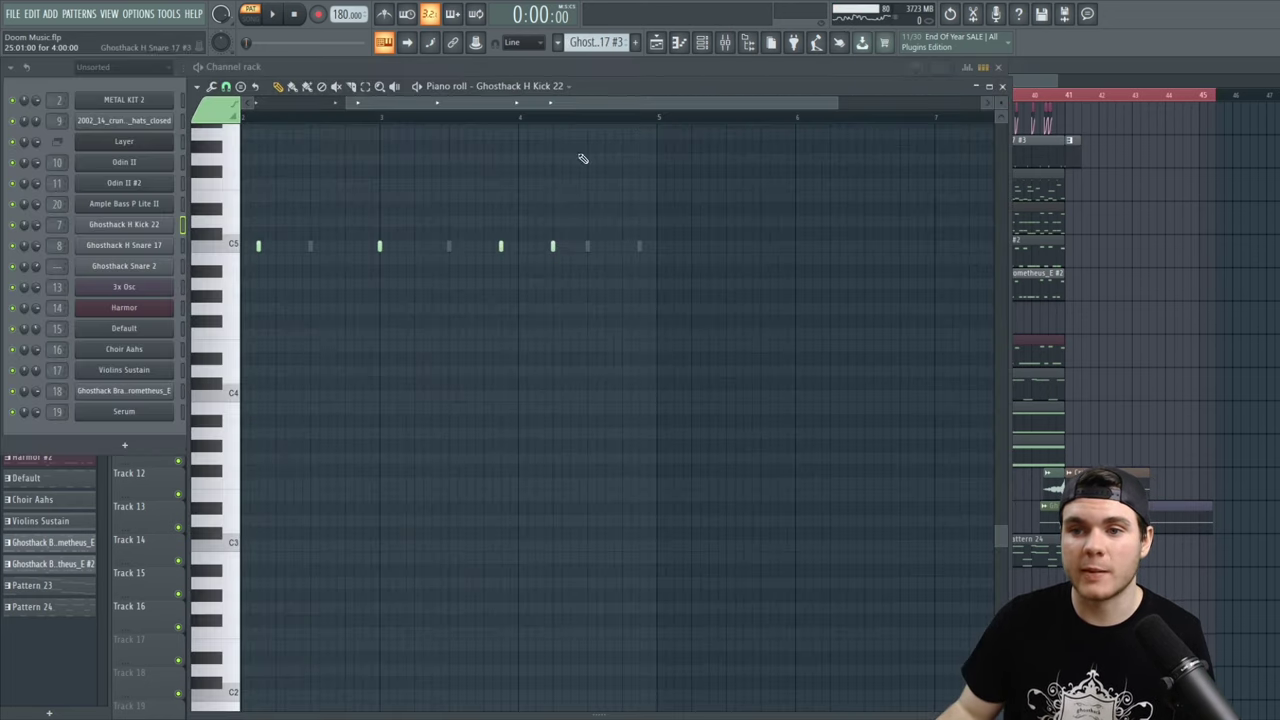
click(1002, 86)
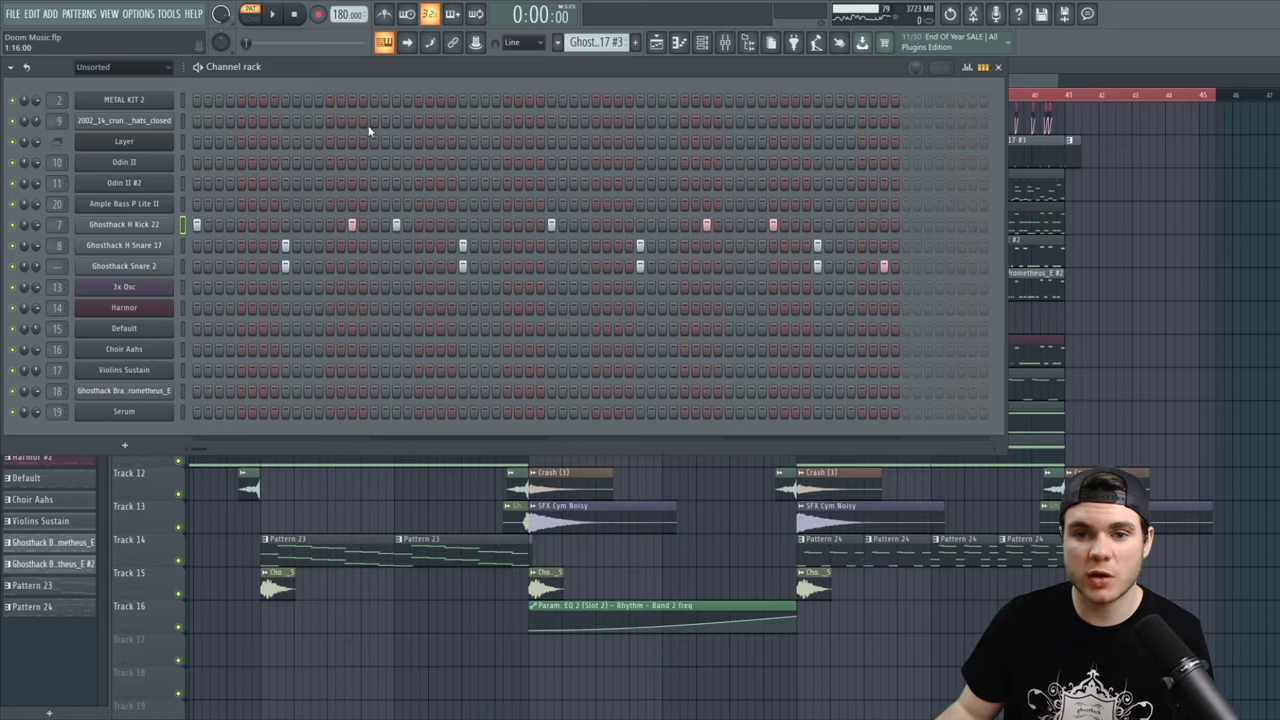
click(199, 68)
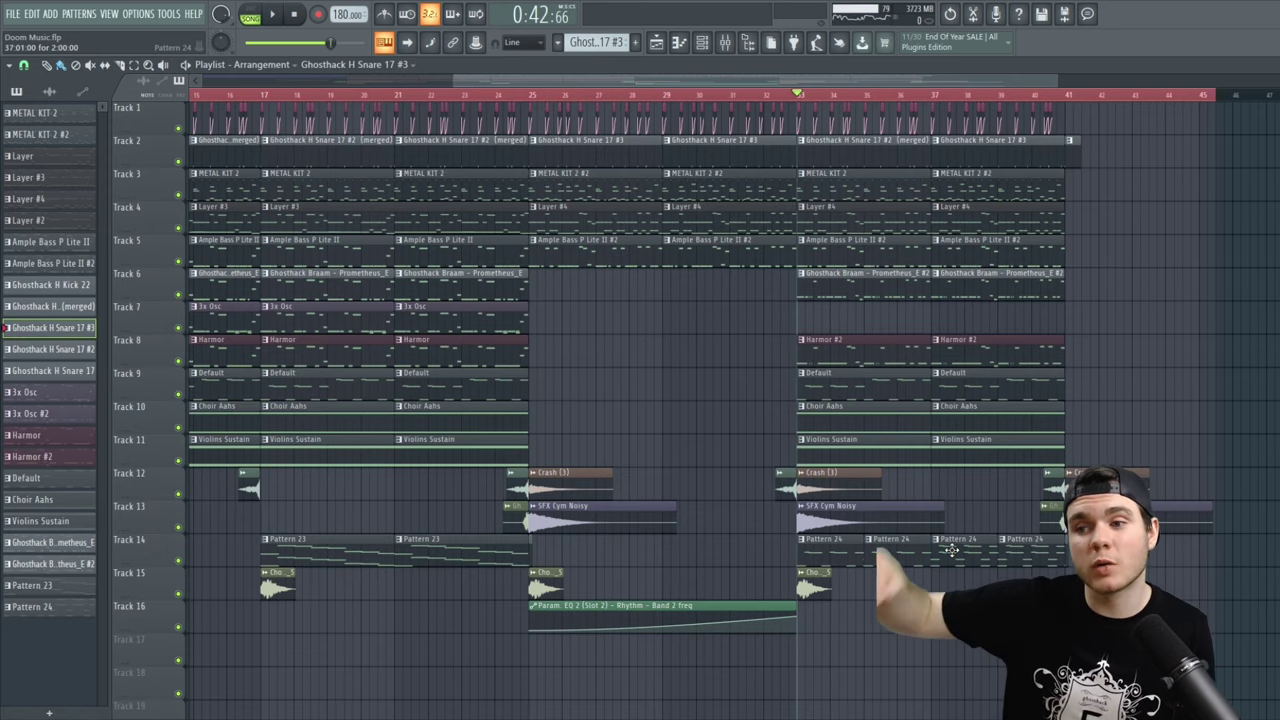
Open Pattern 24 in the Piano roll and play then stop its choir notes
double_click(818, 549)
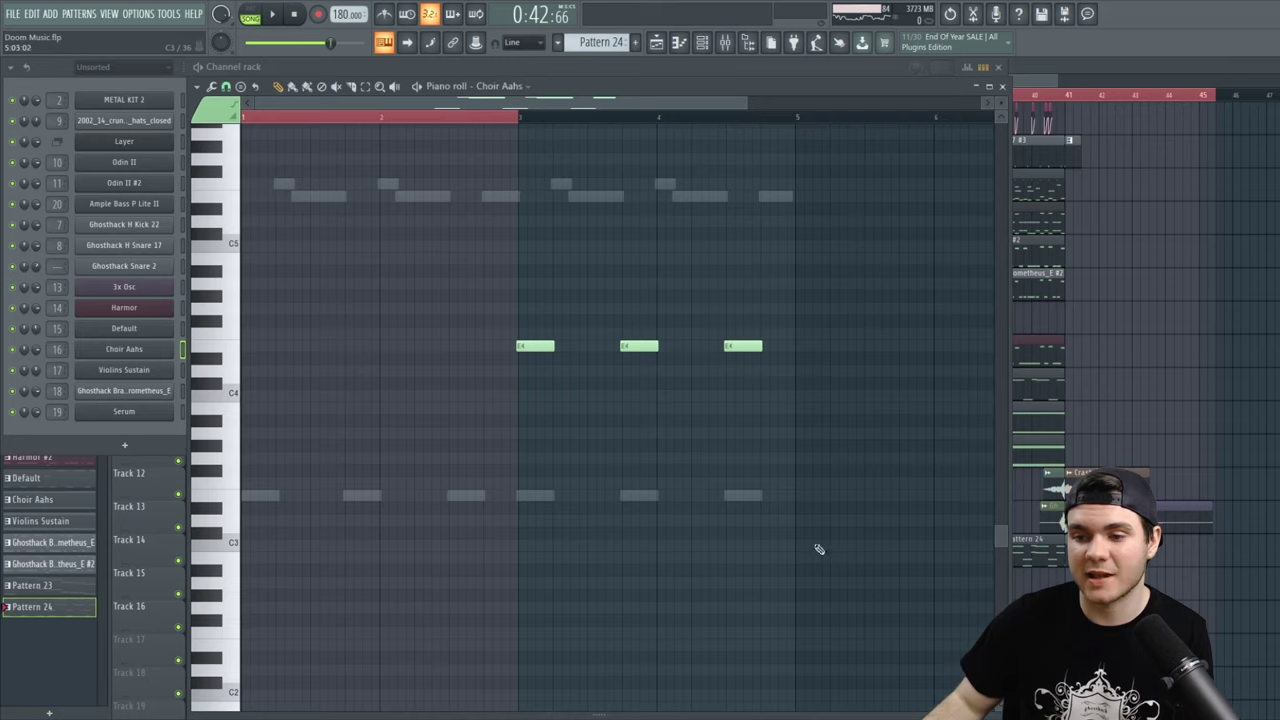
scroll(566, 131, up, 4)
key(space)
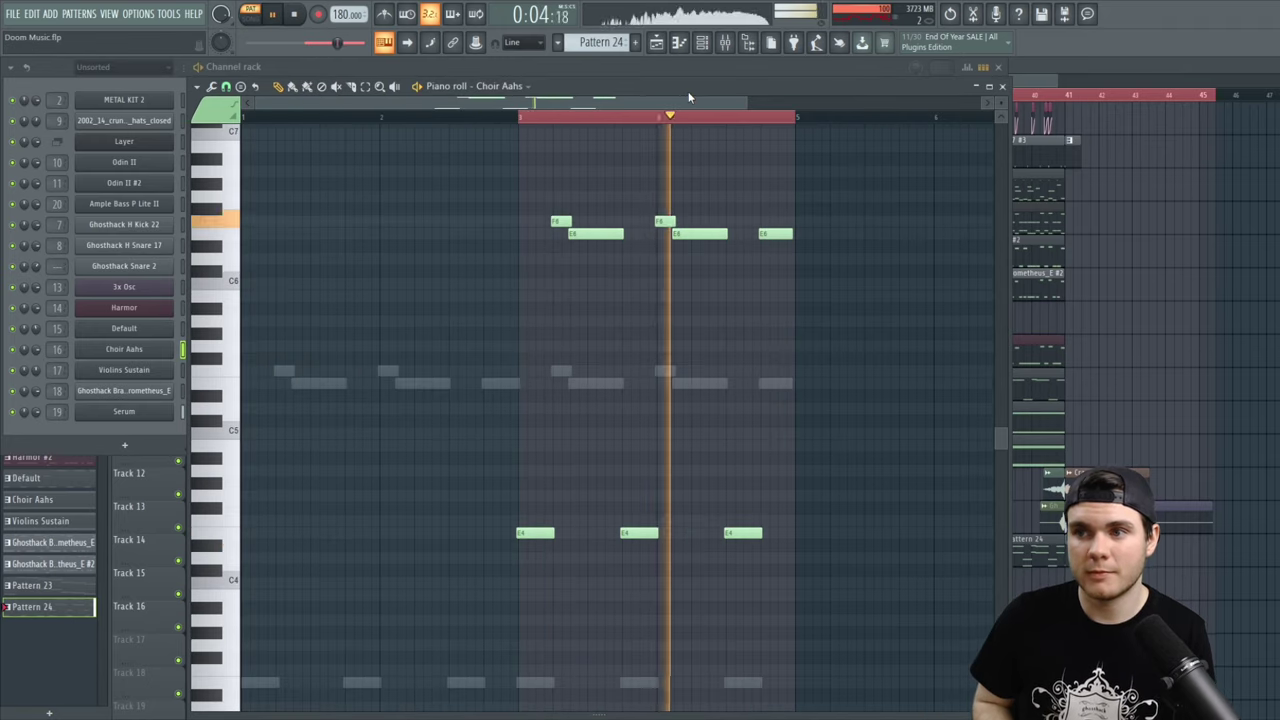
key(space)
Return to the Playlist and zoom out to show the whole arrangement, Tracks 1–16
click(1025, 235)
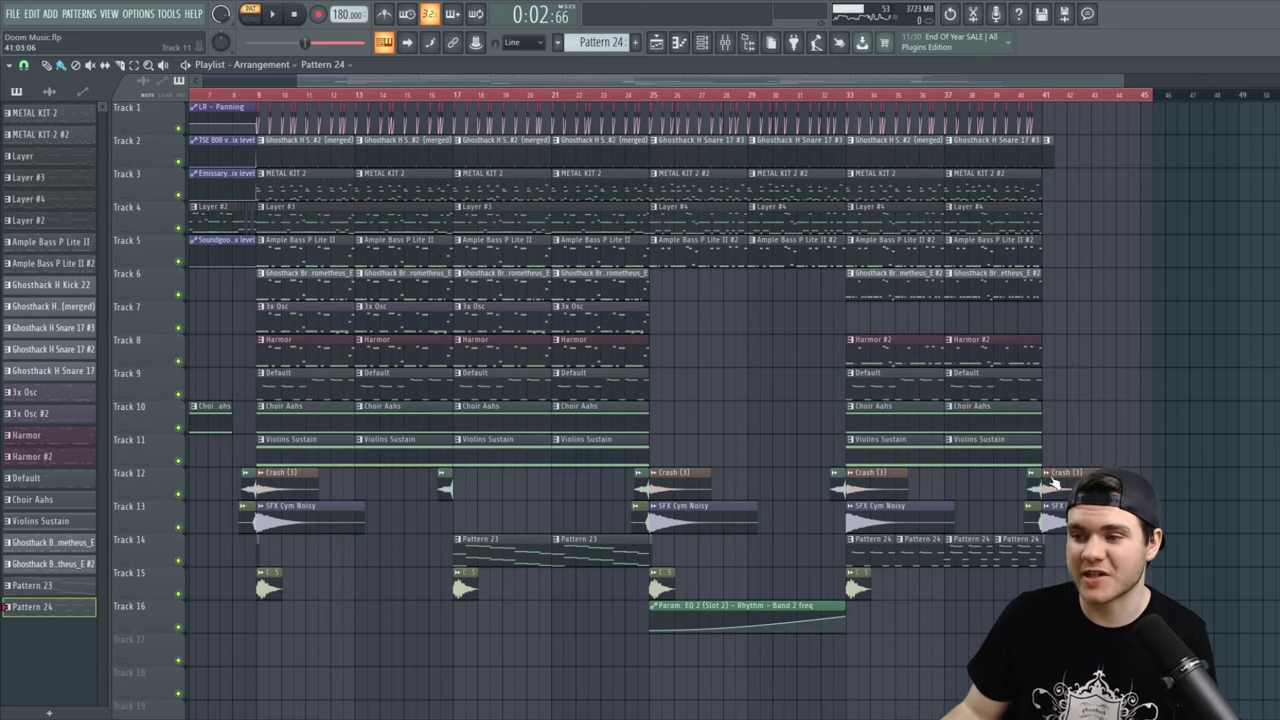
scroll(349, 109, up, 5)
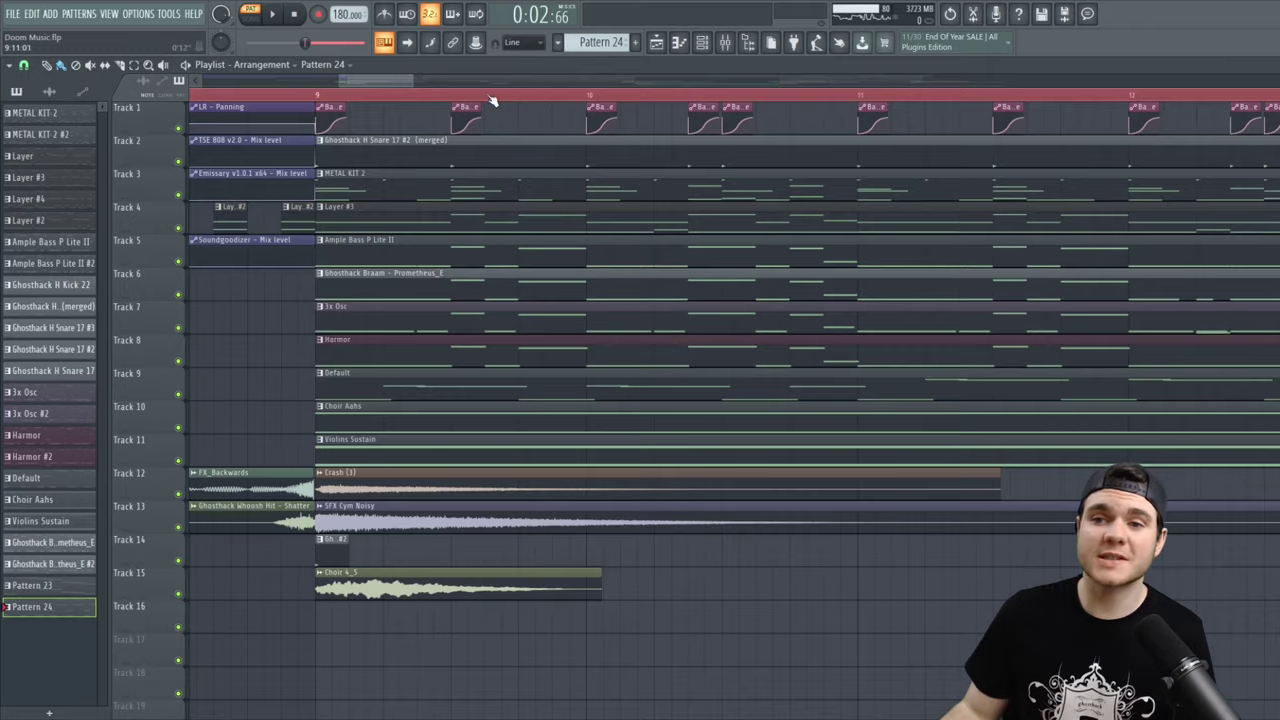
scroll(494, 100, down, 3)
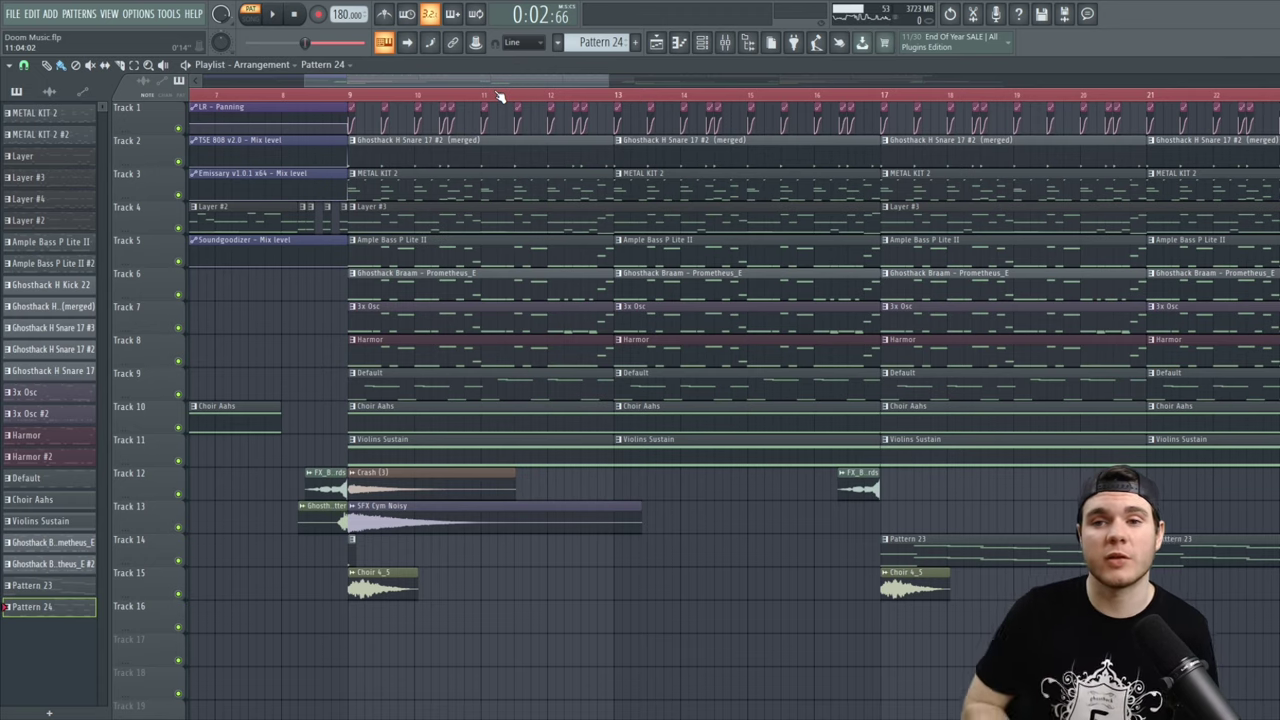
scroll(500, 97, down, 5)
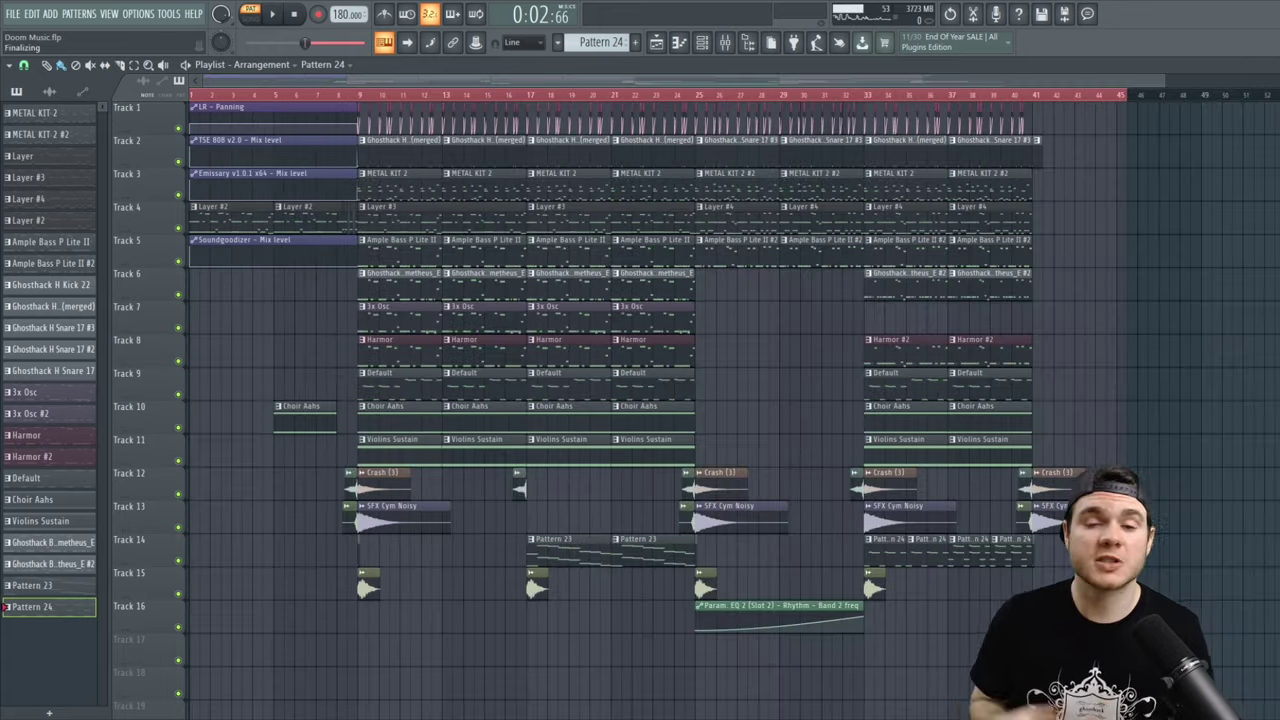